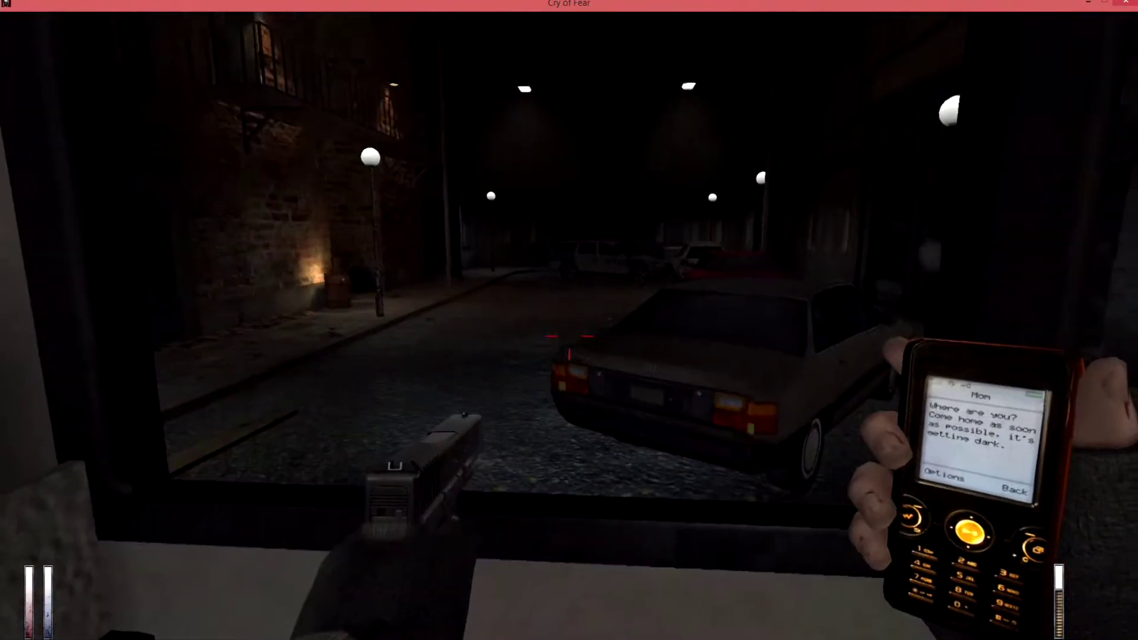
- Inspect the bus timetable map, then bring up the saved games list
{"action": "key", "text": "e"}
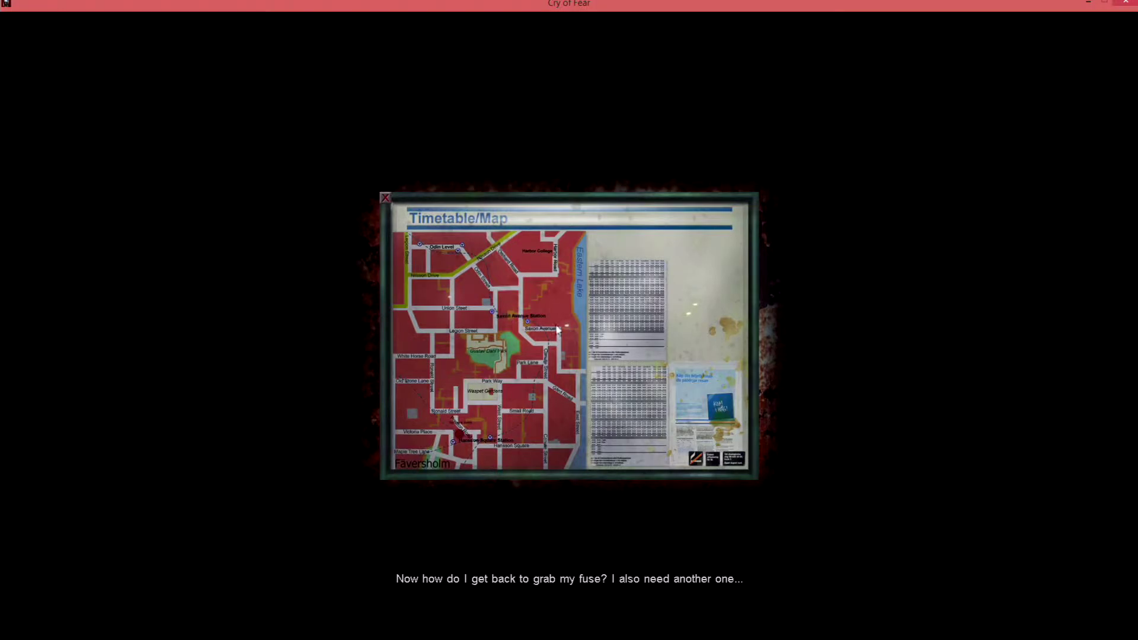
{"action": "left_click", "coordinate": [388, 196]}
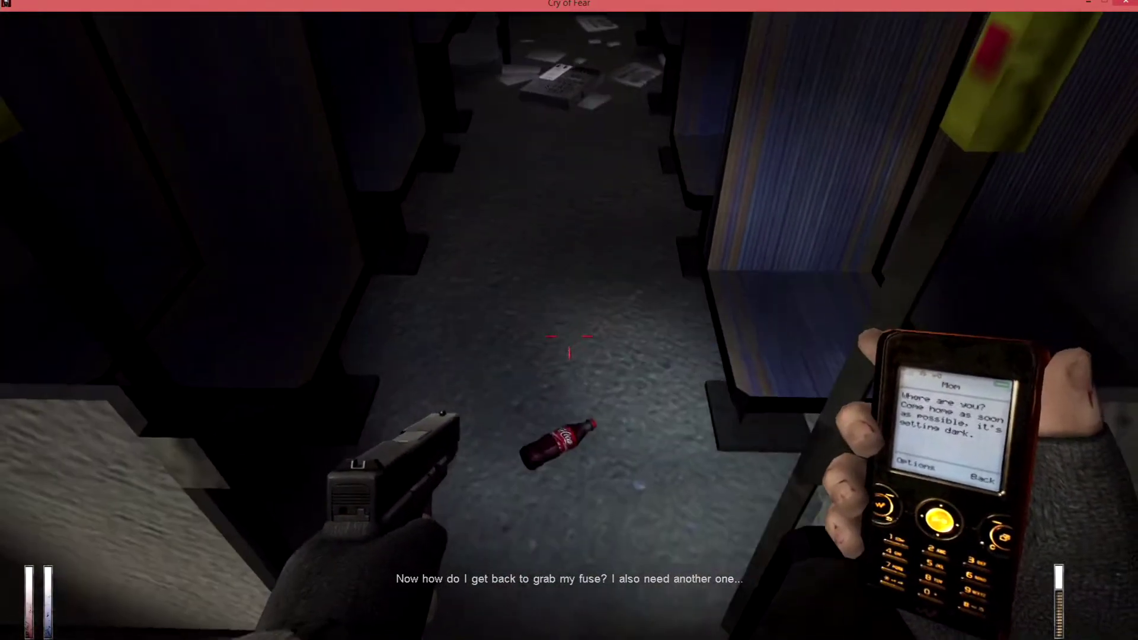
{"action": "key", "text": "F9"}
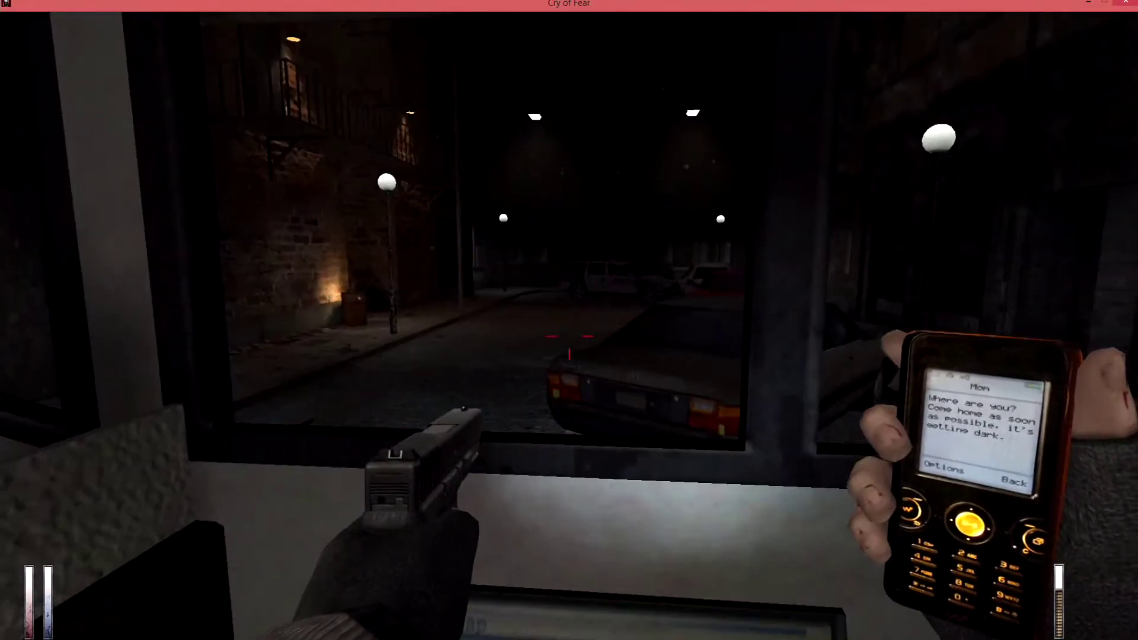
- Walk out of the bus and along the sidewalk past the red and white cars to the sand bin
{"action": "key", "text": "w"}
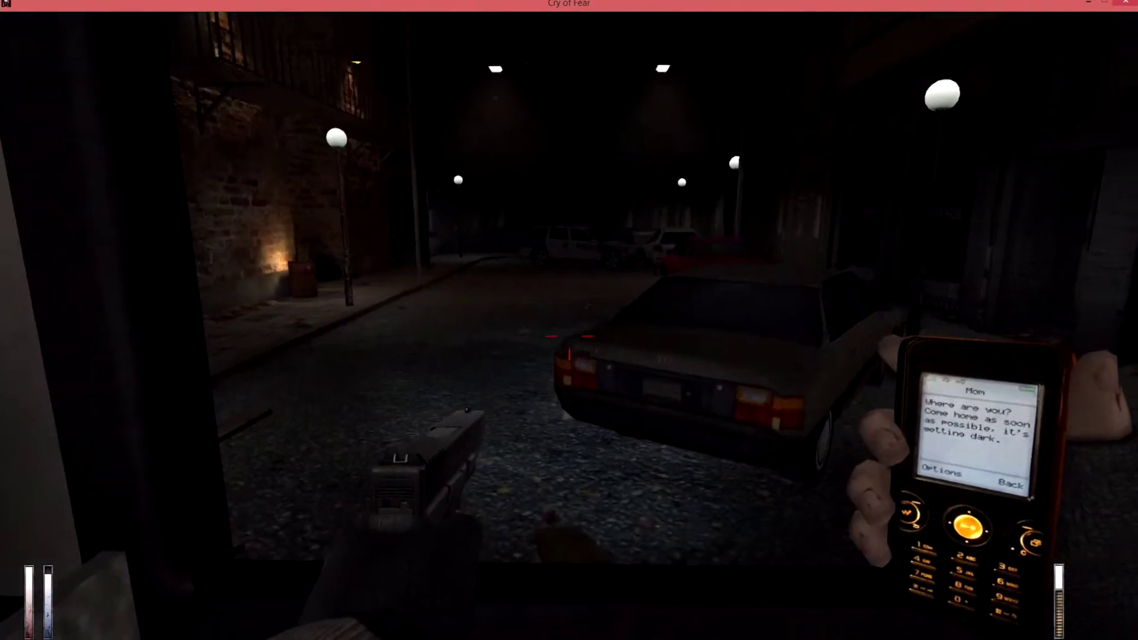
{"action": "key", "text": "w"}
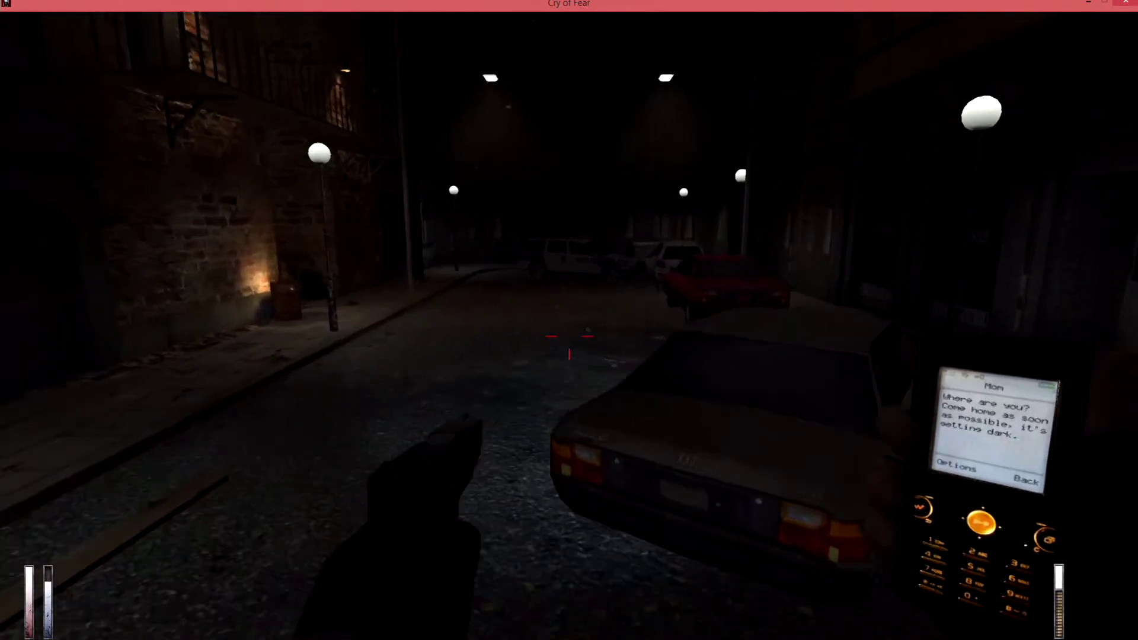
{"action": "key", "text": "w"}
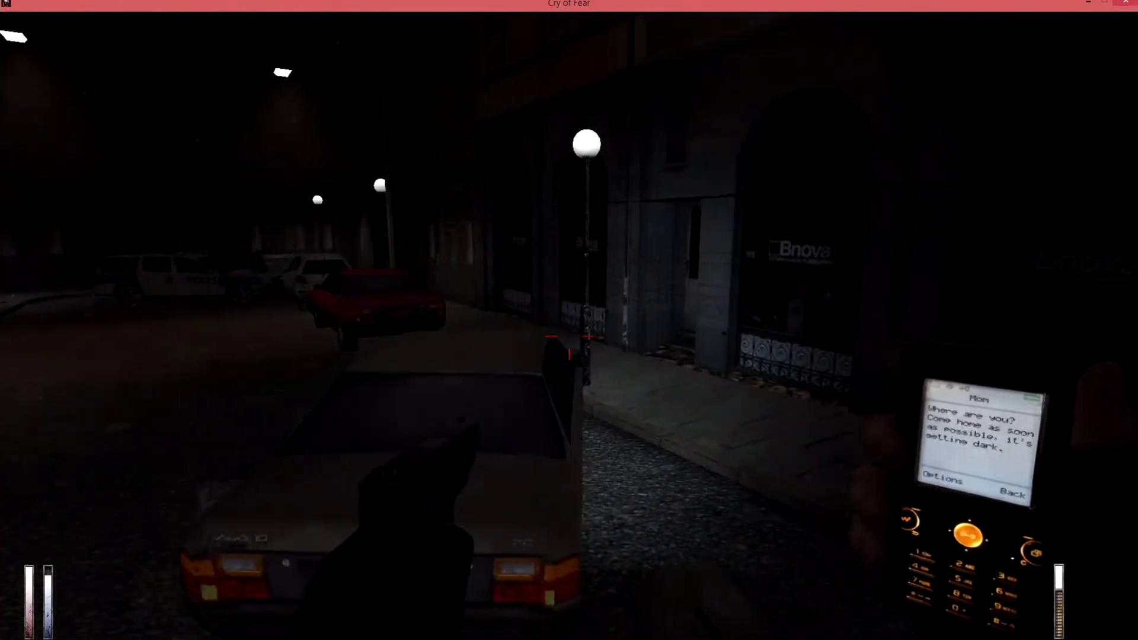
{"action": "key", "text": "w"}
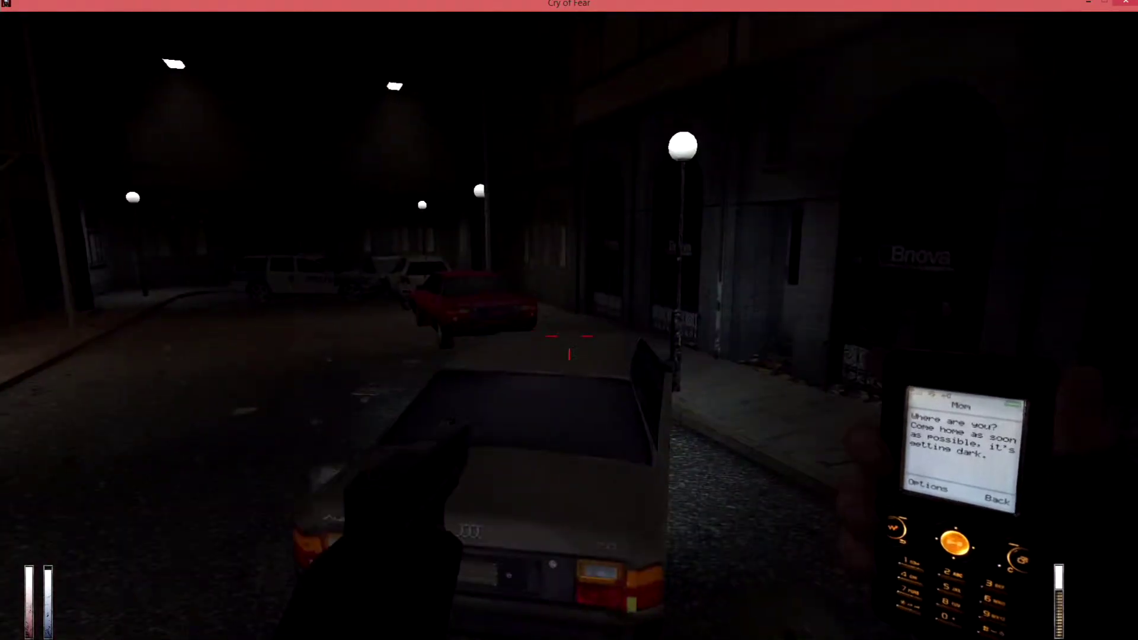
{"action": "key", "text": "w"}
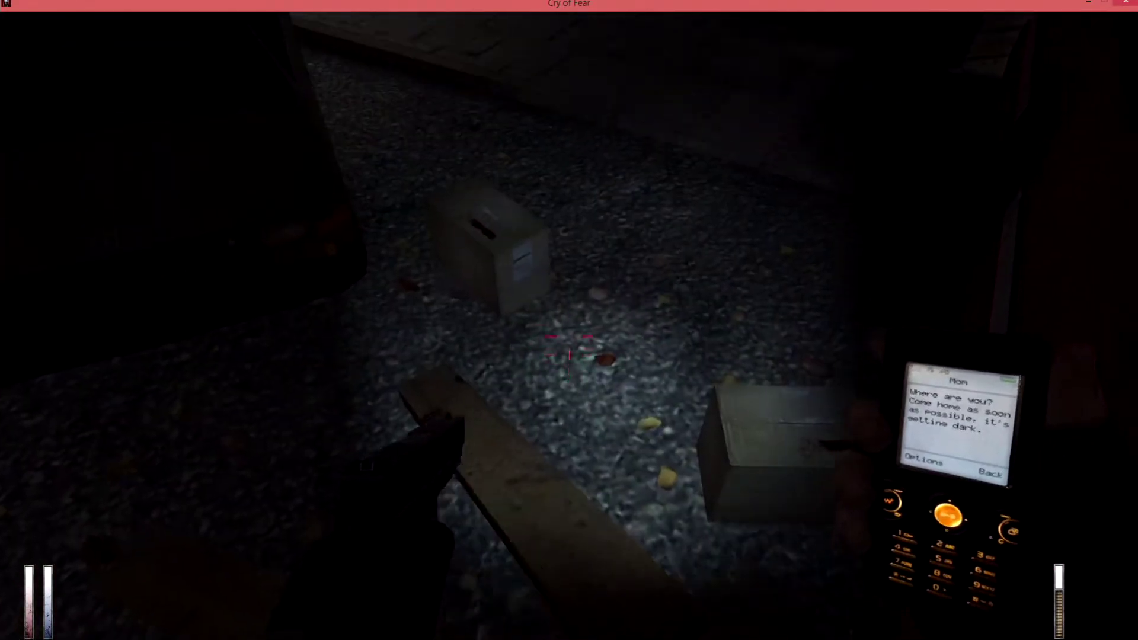
{"action": "key", "text": "w"}
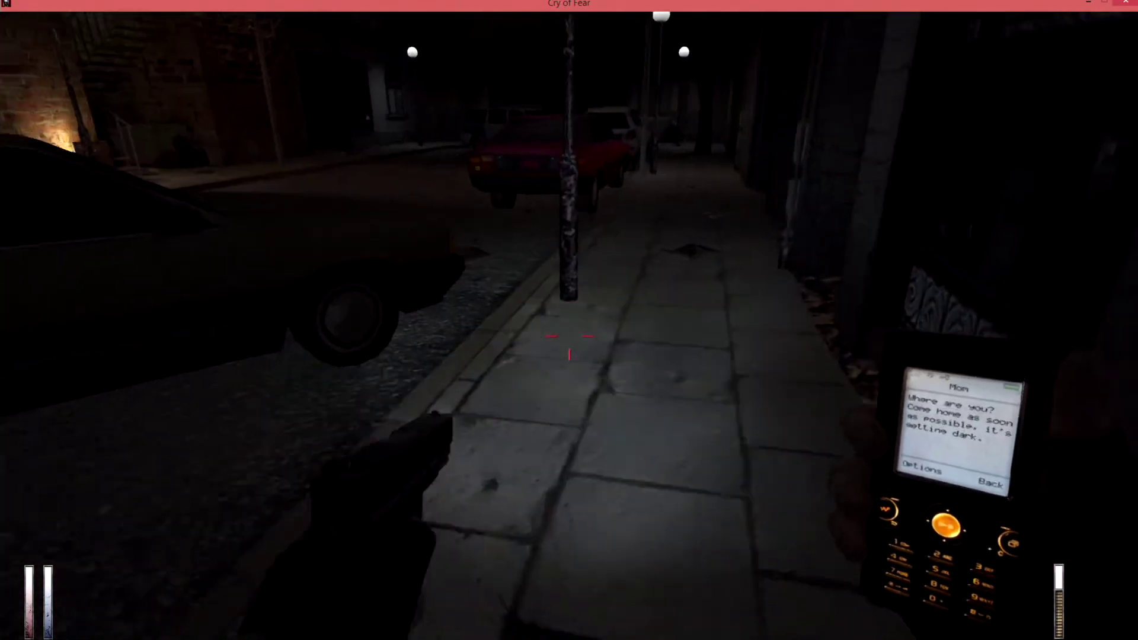
{"action": "key", "text": "w"}
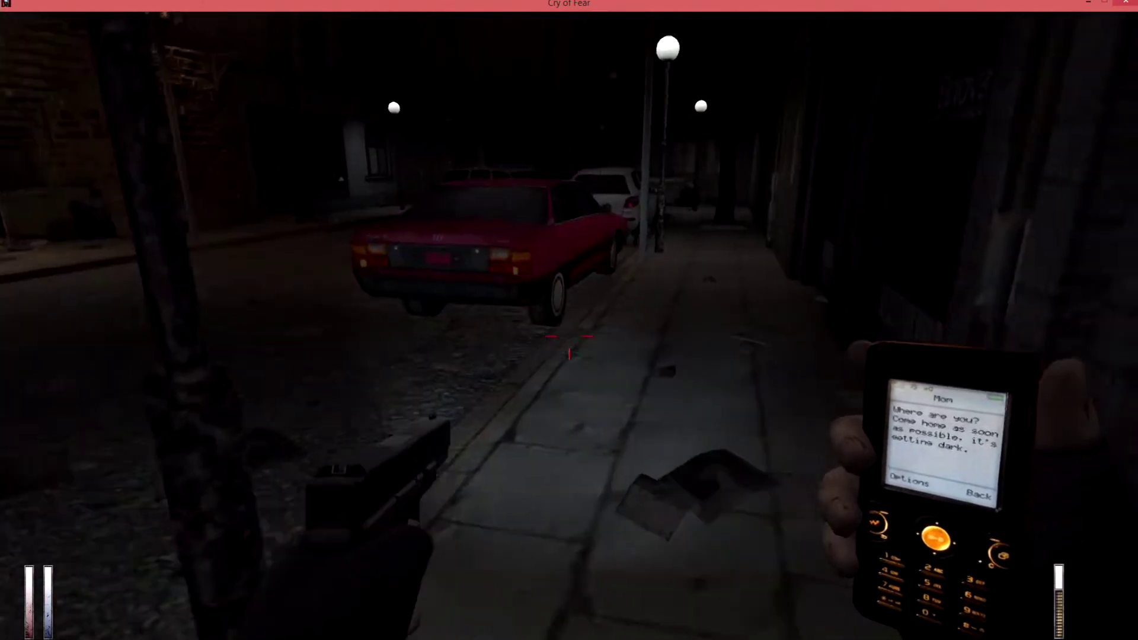
{"action": "key", "text": "w"}
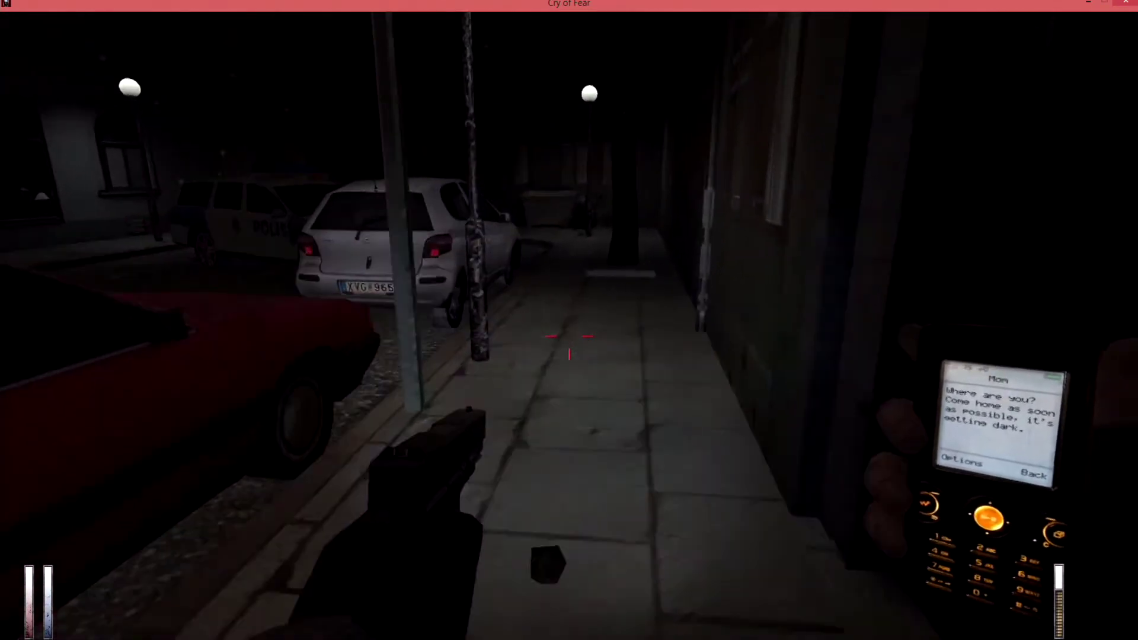
{"action": "key", "text": "w"}
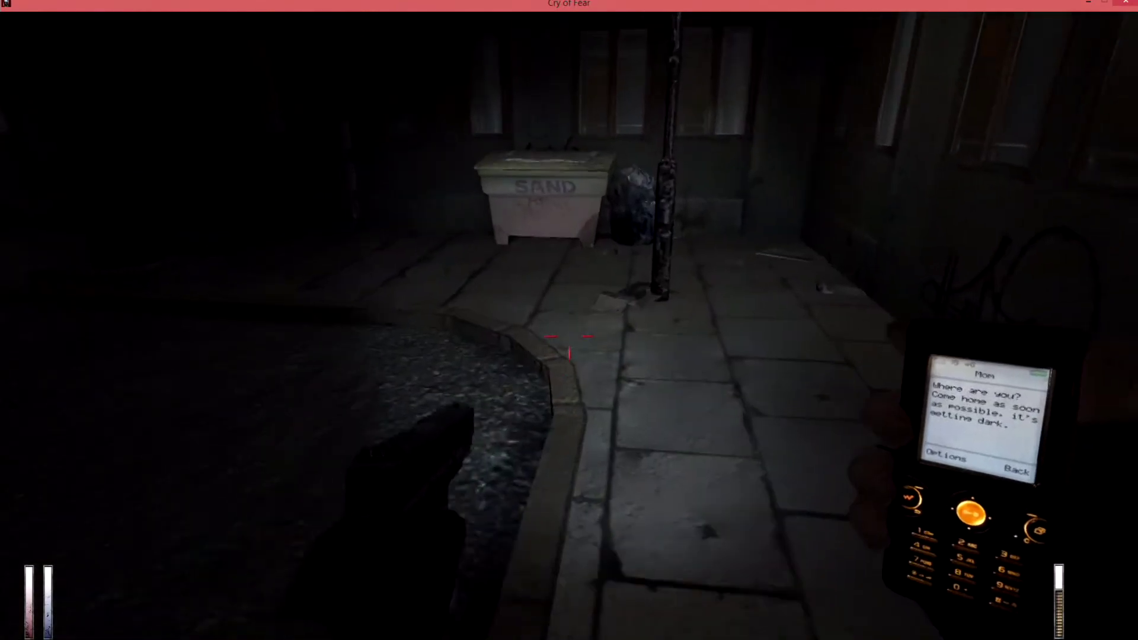
- Toggle the inventory, walk through the dumpster alley and climb the fire-escape stairs to the landing
{"action": "key", "text": "Tab"}
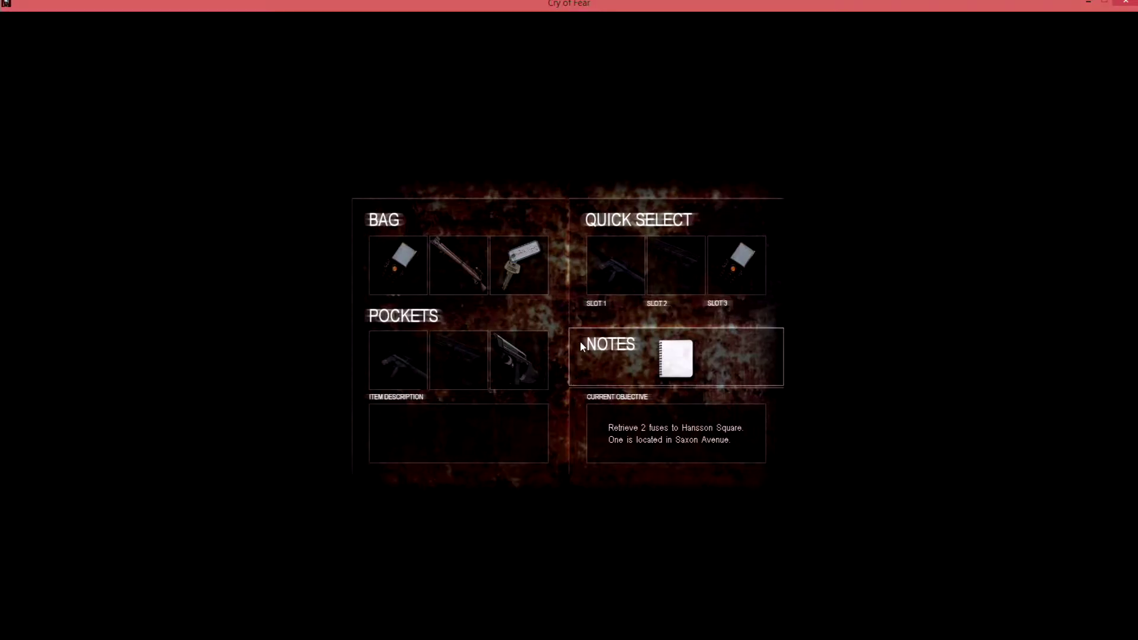
{"action": "key", "text": "Tab"}
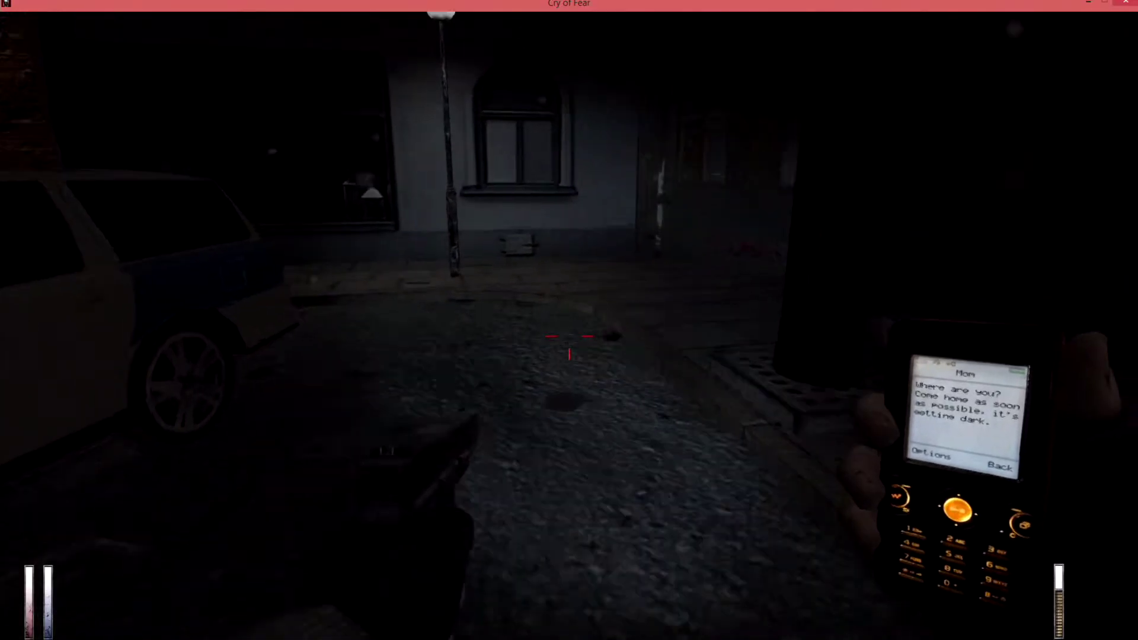
{"action": "key", "text": "w"}
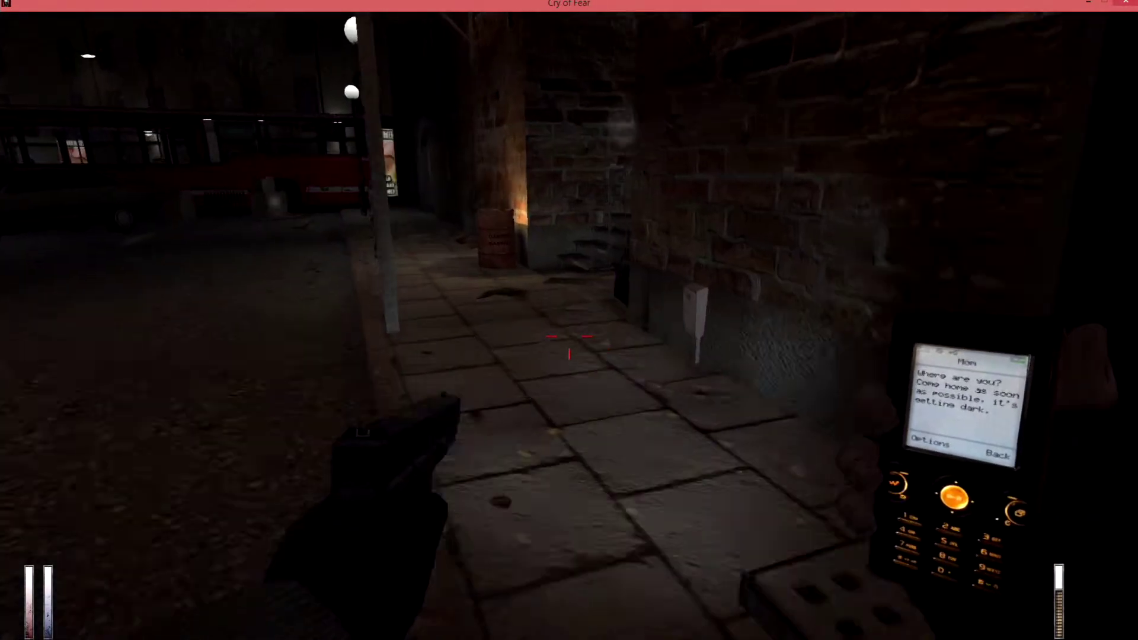
{"action": "key", "text": "w"}
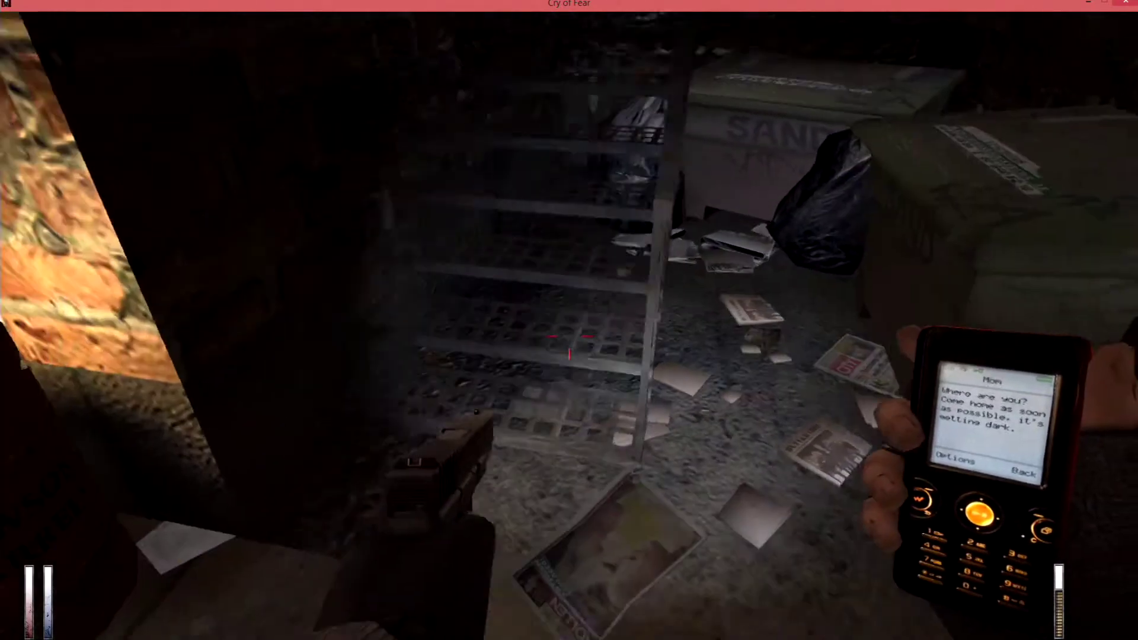
{"action": "key", "text": "w"}
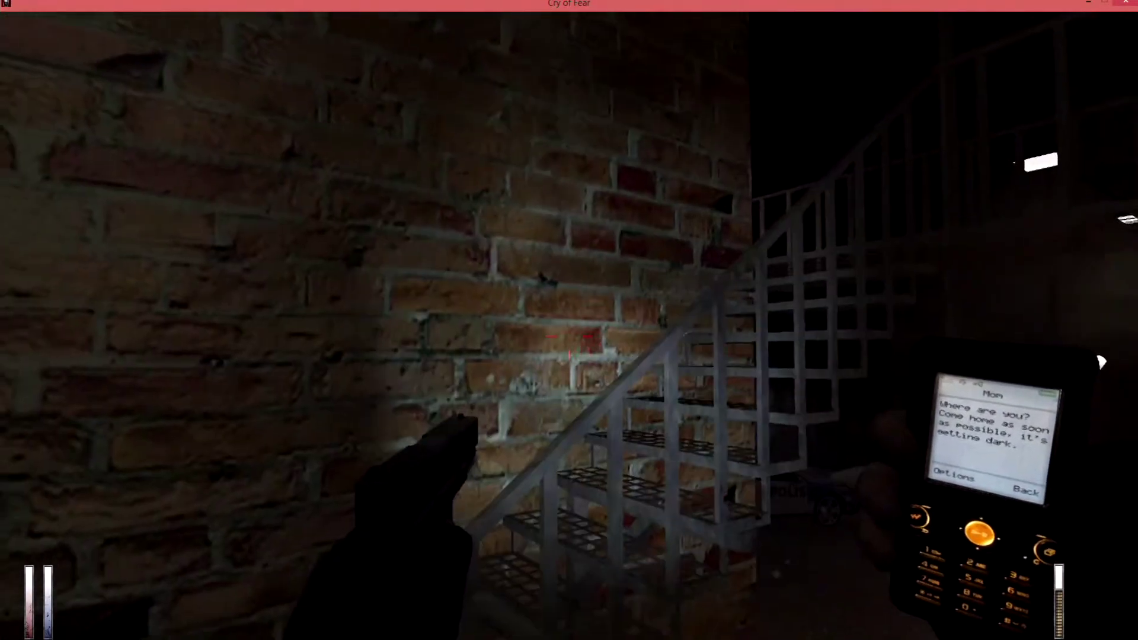
{"action": "key", "text": "w"}
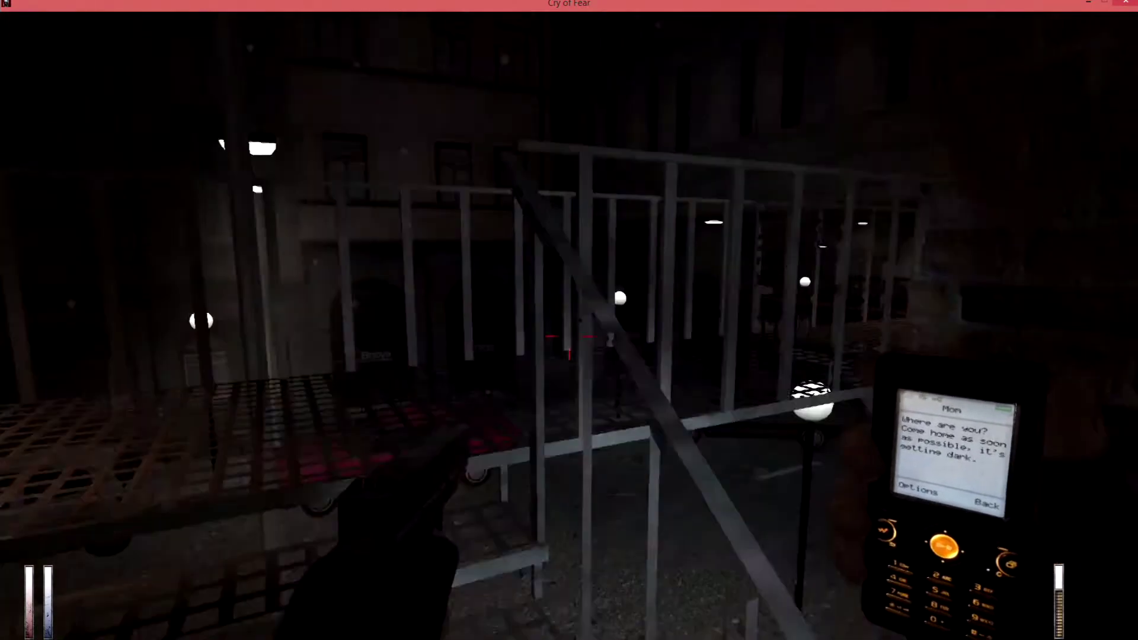
{"action": "key", "text": "w"}
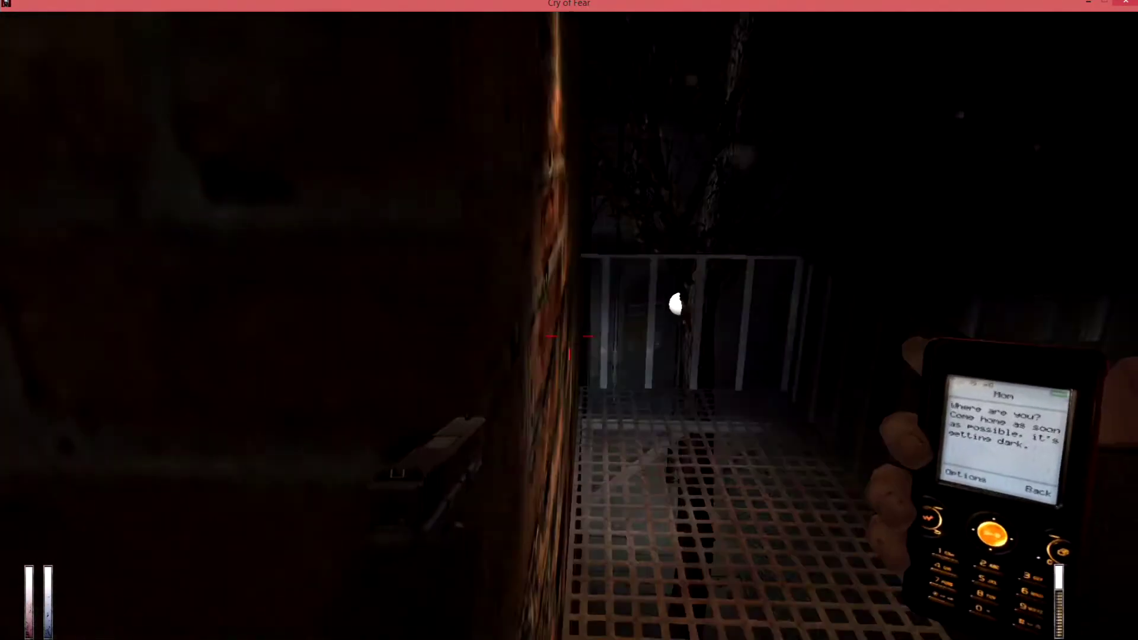
{"action": "key", "text": "w"}
{"action": "key", "text": "w"}
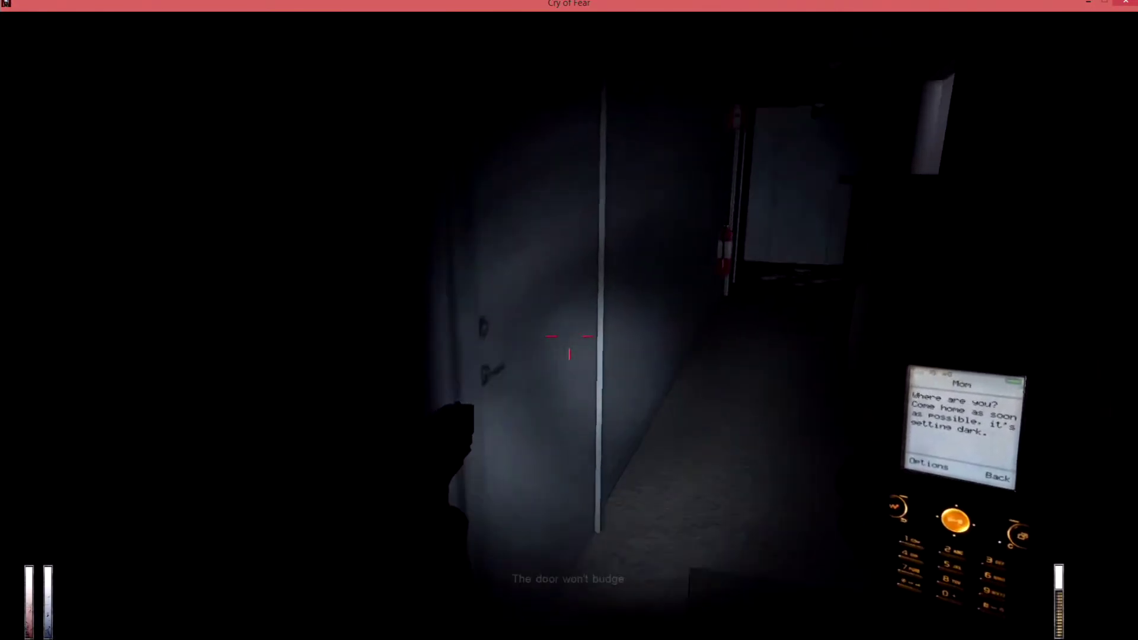
- Walk along the corridor into the next hallway and try the door there
{"action": "key", "text": "w"}
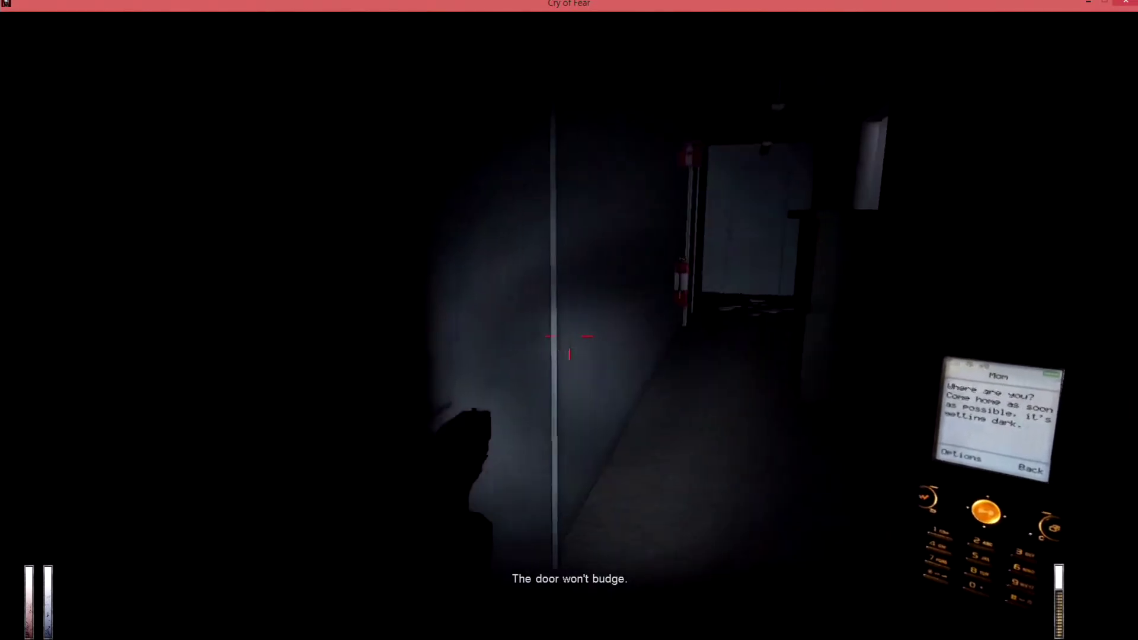
{"action": "key", "text": "w"}
{"action": "key", "text": "w"}
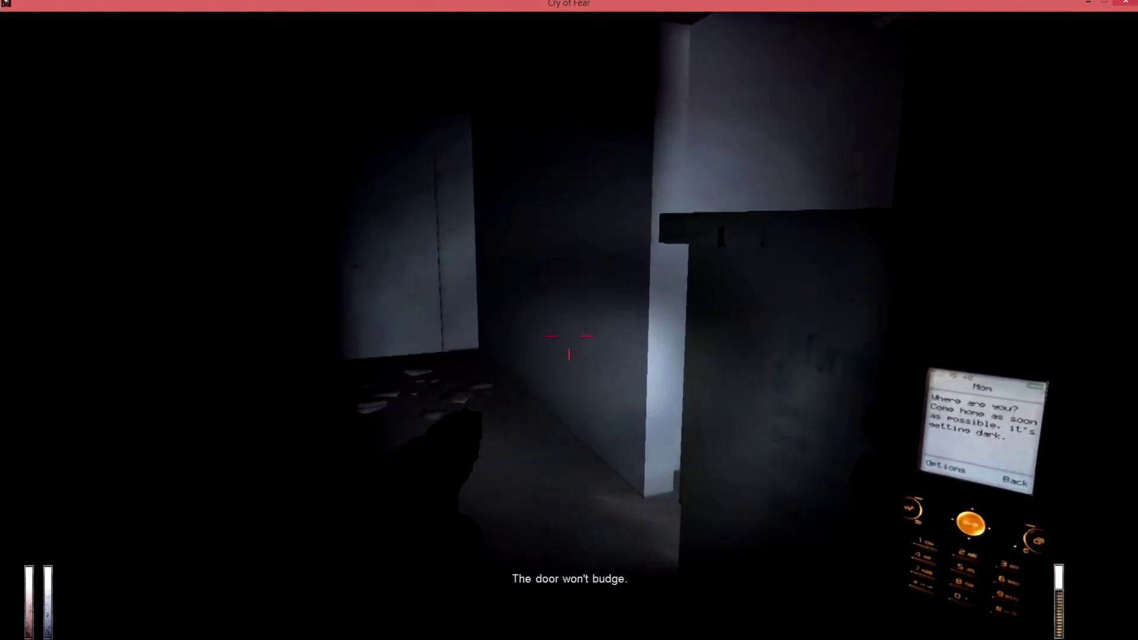
{"action": "key", "text": "w"}
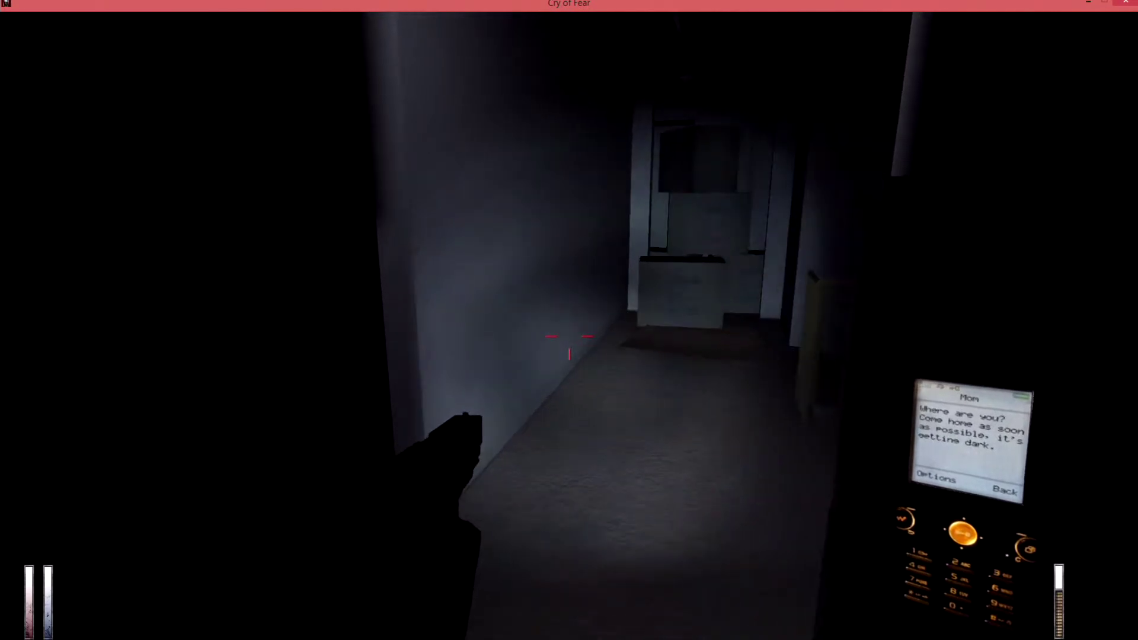
{"action": "key", "text": "w"}
{"action": "key", "text": "w"}
{"action": "key", "text": "e"}
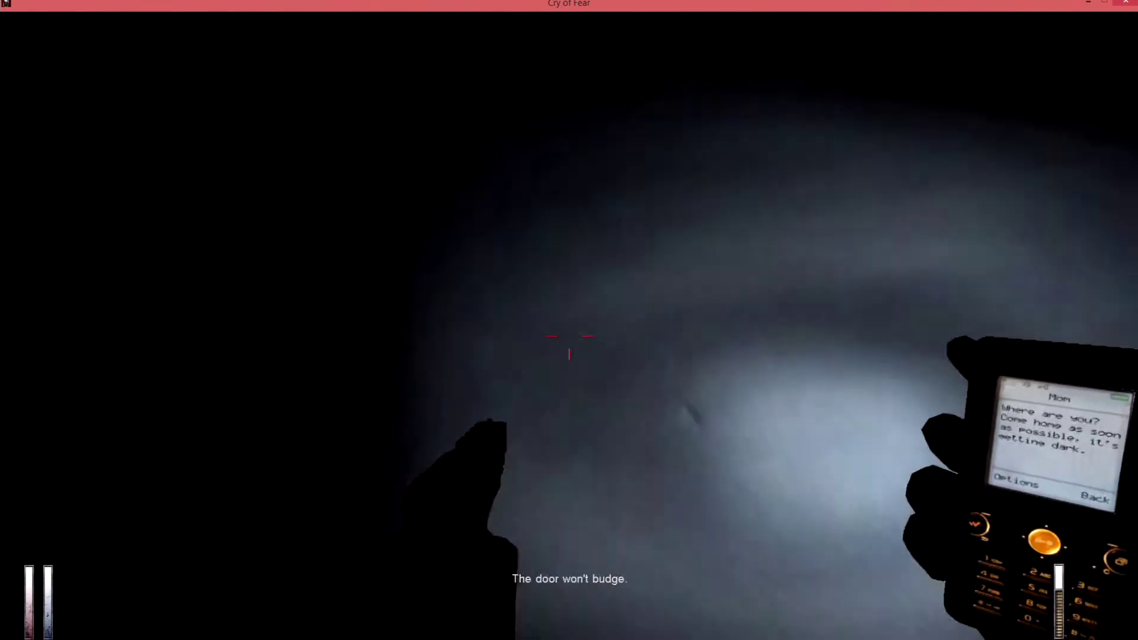
- Turn from the locked door and climb the staircase flights to the upper floor
{"action": "left_click_drag", "start_coordinate": [570, 353], "coordinate": [267, 355]}
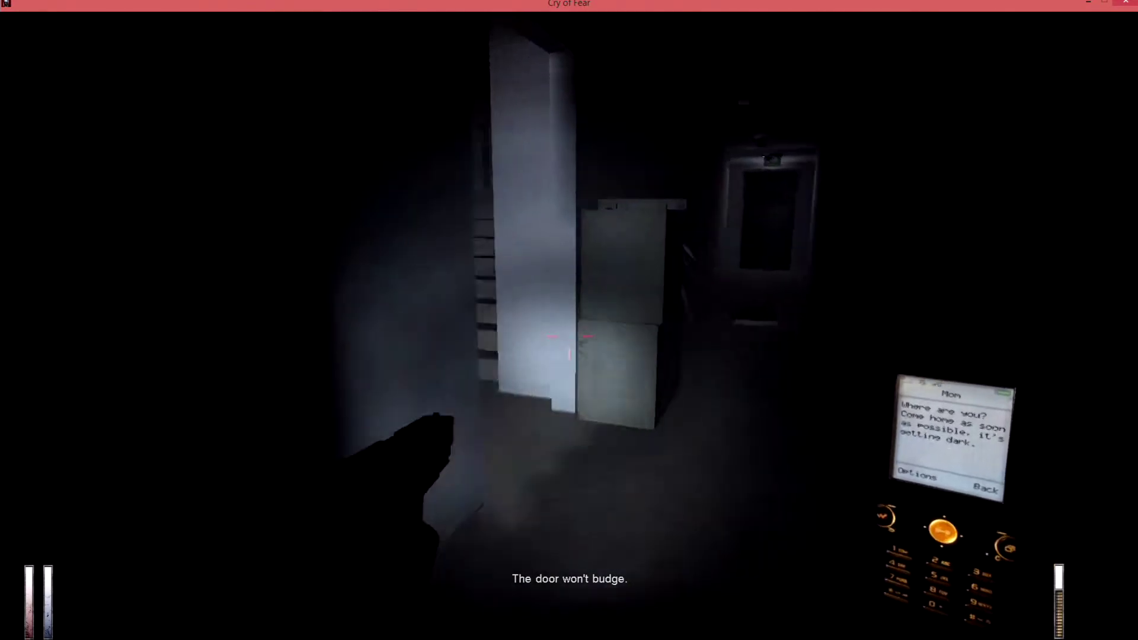
{"action": "key", "text": "w"}
{"action": "key", "text": "w"}
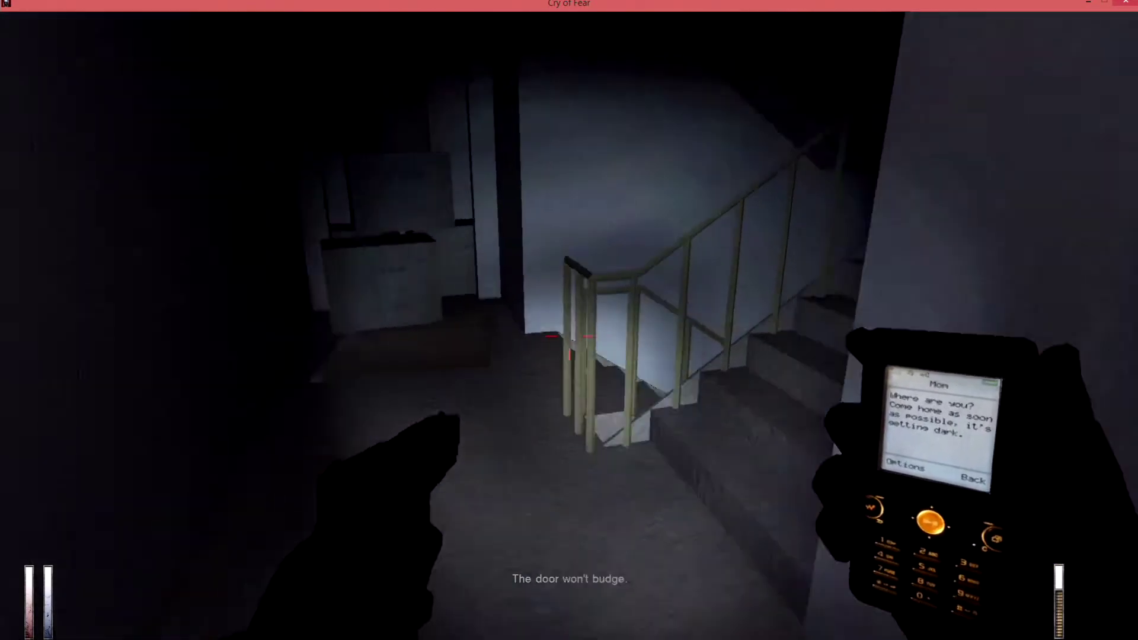
{"action": "left_click_drag", "start_coordinate": [569, 355], "coordinate": [355, 268]}
{"action": "key", "text": "w"}
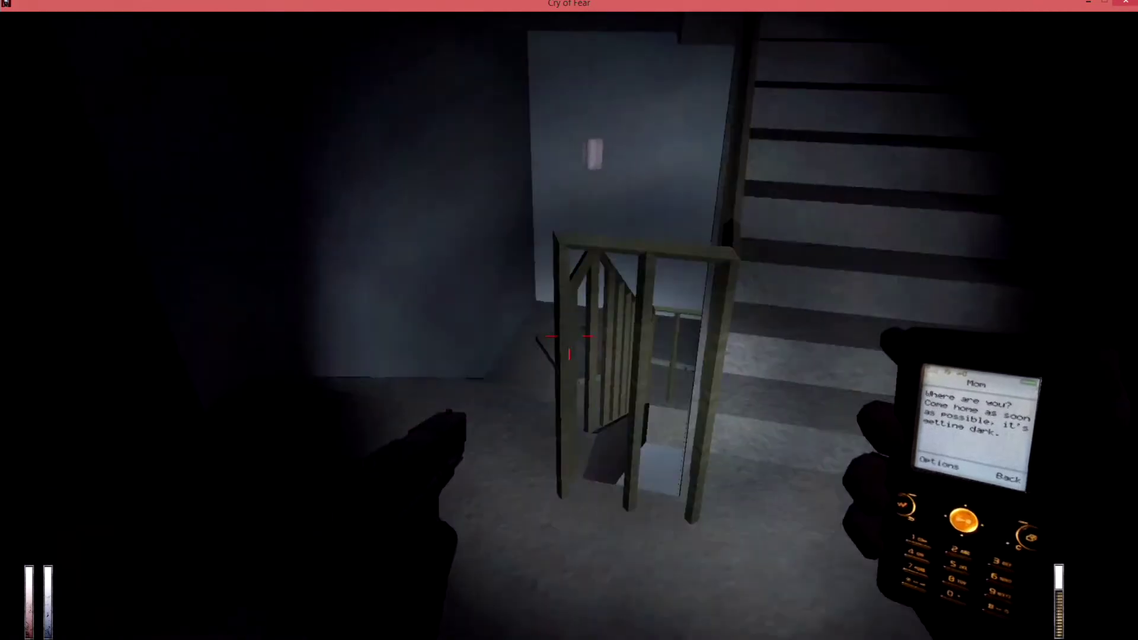
{"action": "key", "text": "w"}
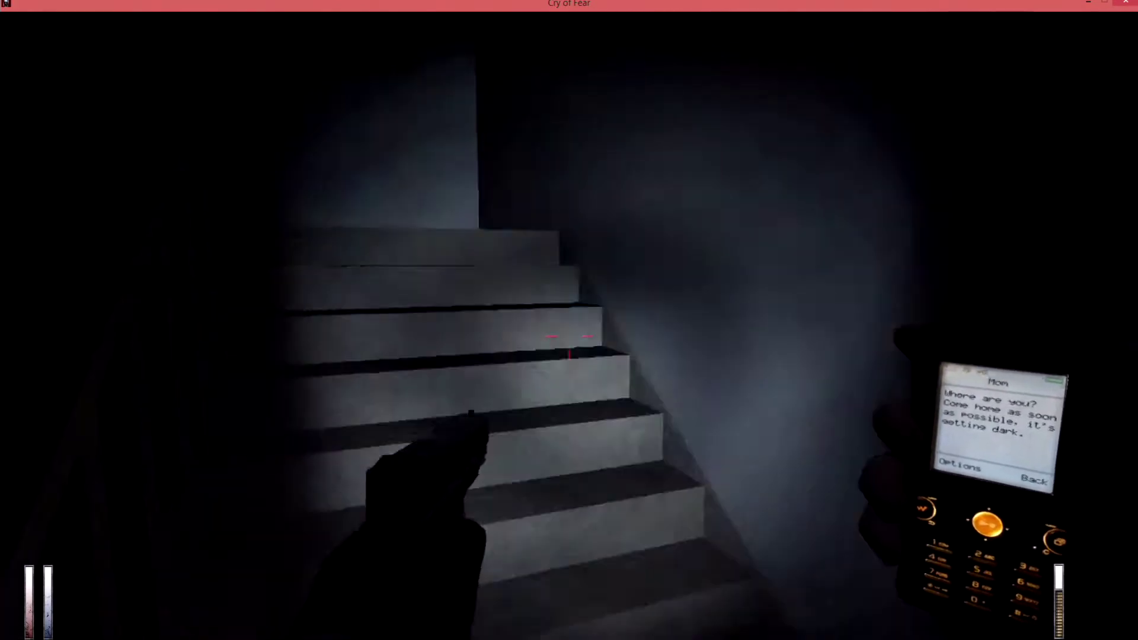
{"action": "key", "text": "w"}
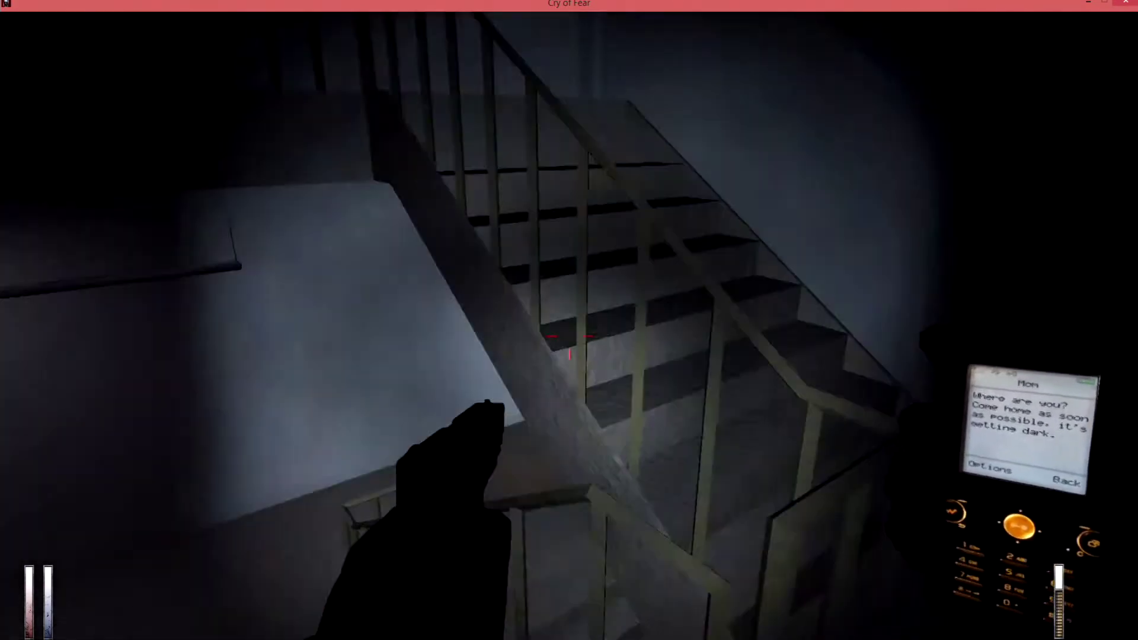
{"action": "key", "text": "w"}
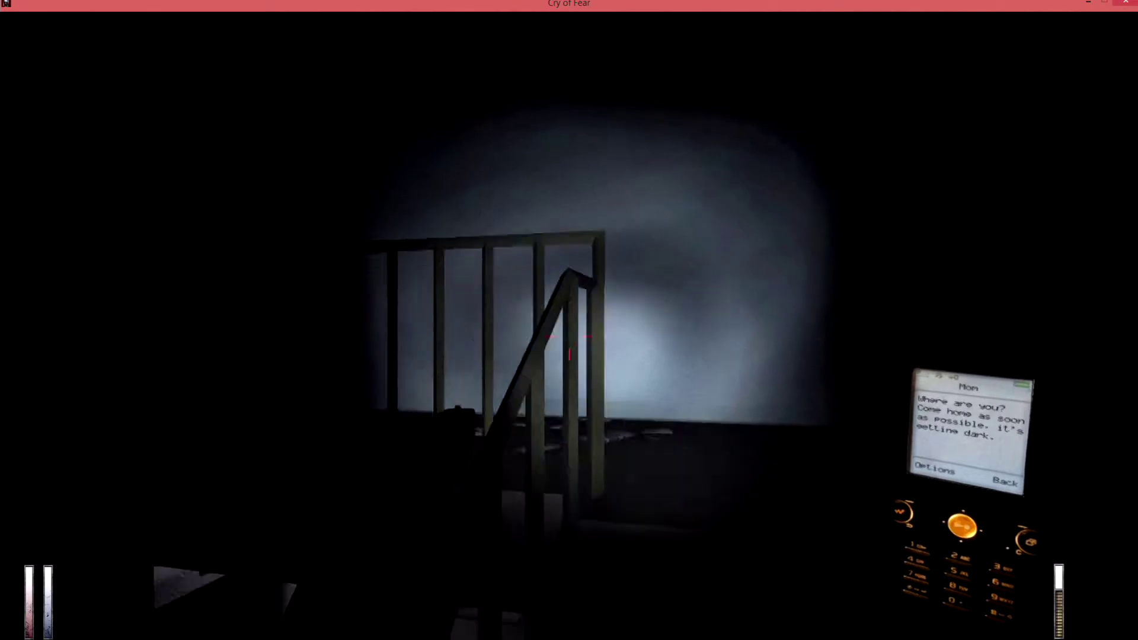
{"action": "key", "text": "w"}
- Explore the dark upstairs hallway, try the end door, and bring up the inventory and objective
{"action": "key", "text": "w"}
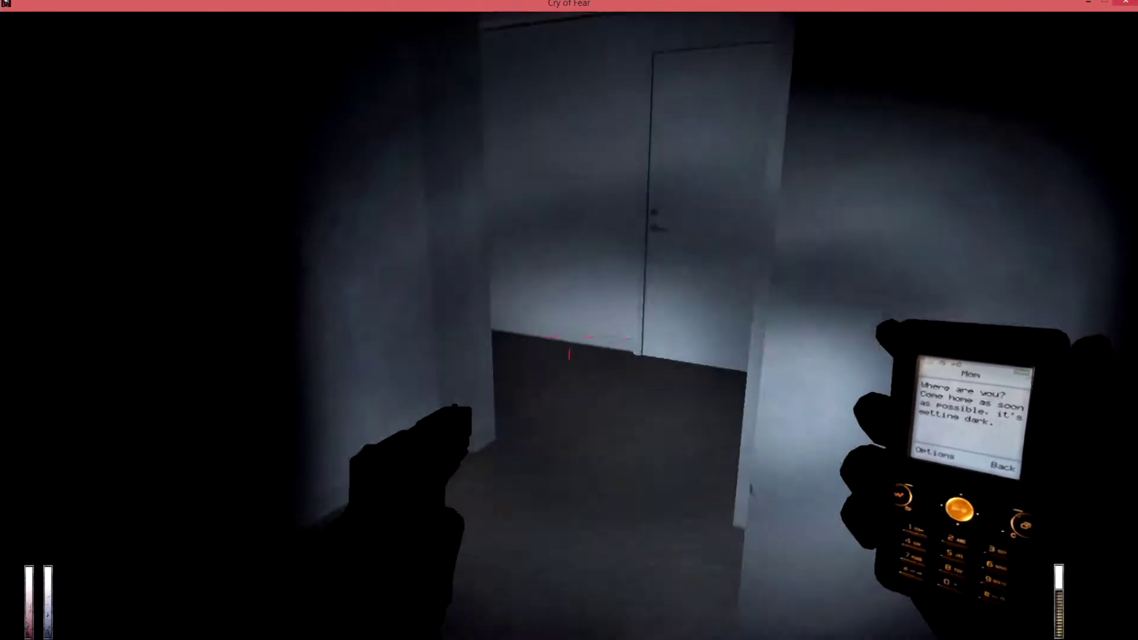
{"action": "key", "text": "w"}
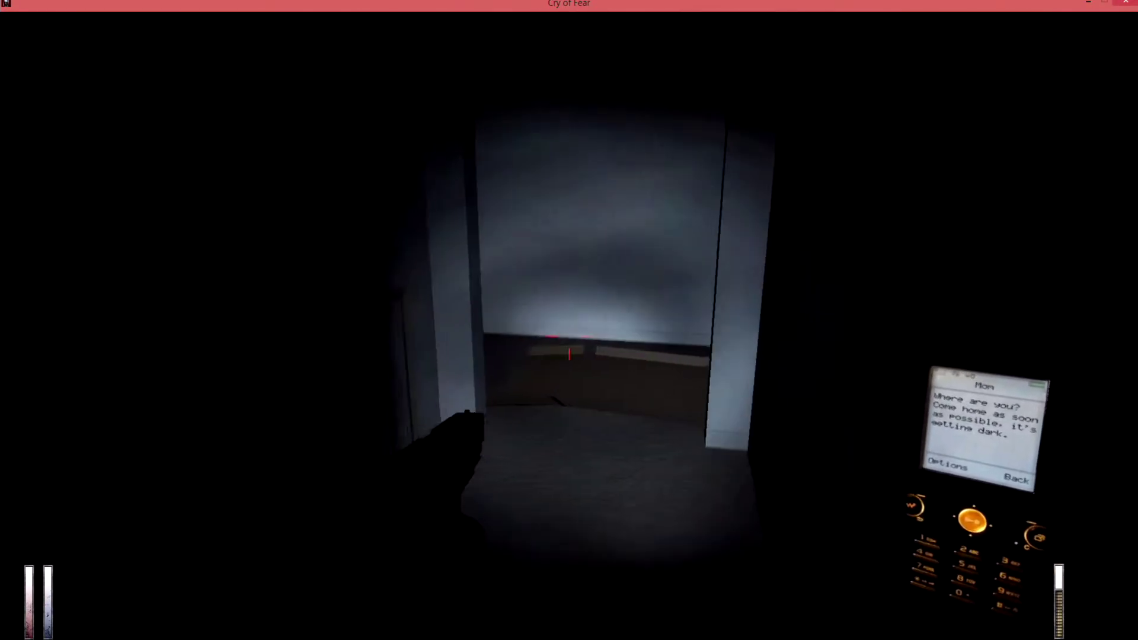
{"action": "key", "text": "w"}
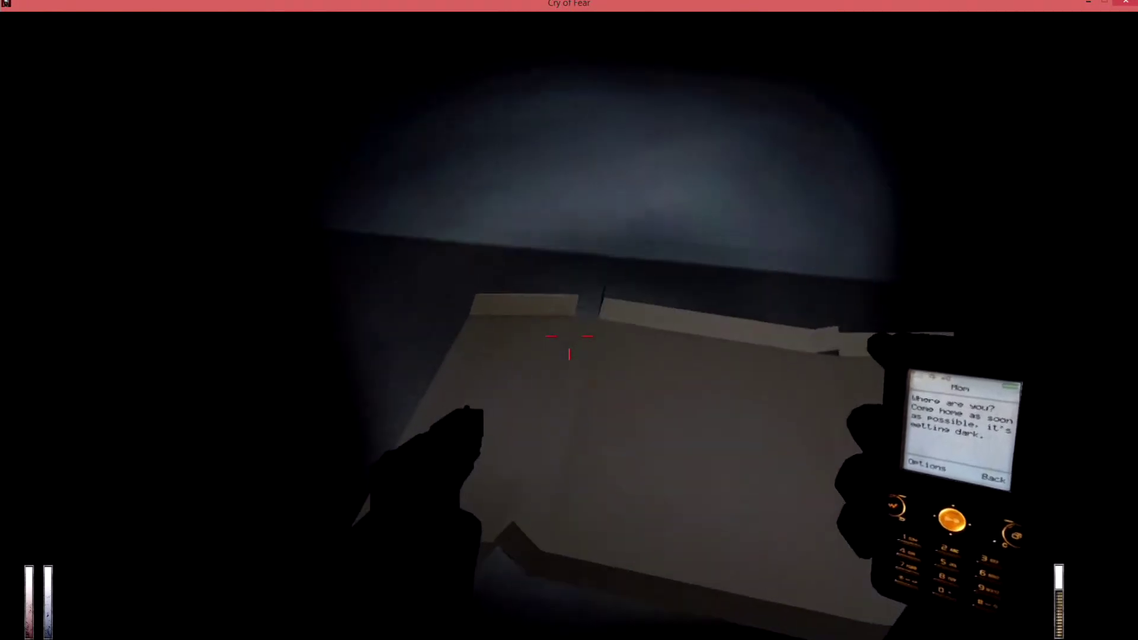
{"action": "key", "text": "s"}
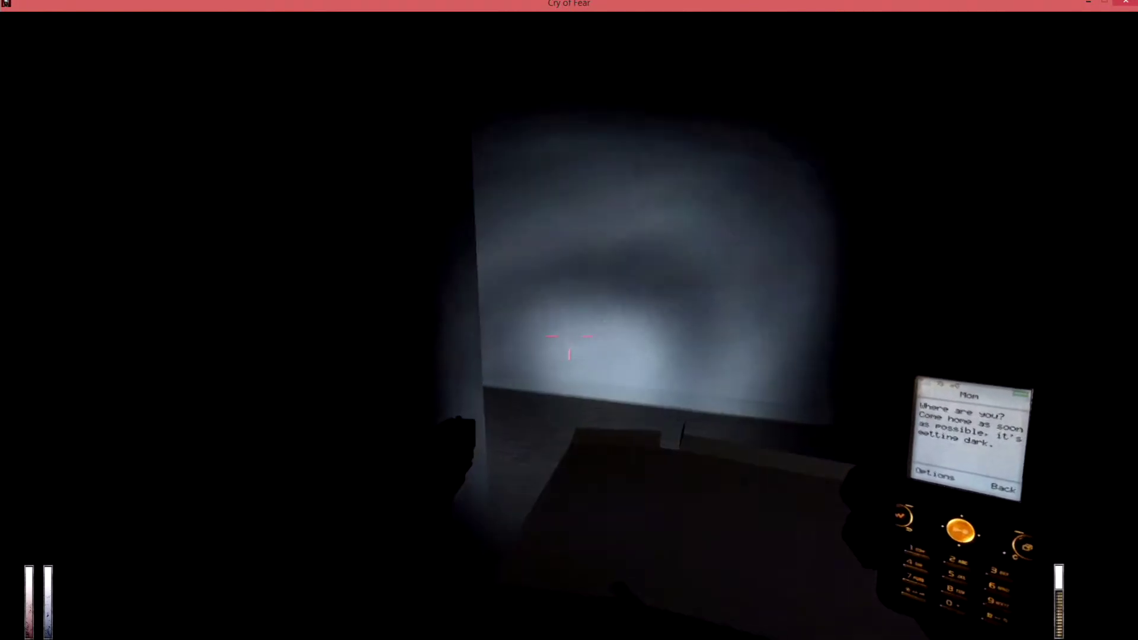
{"action": "key", "text": "w"}
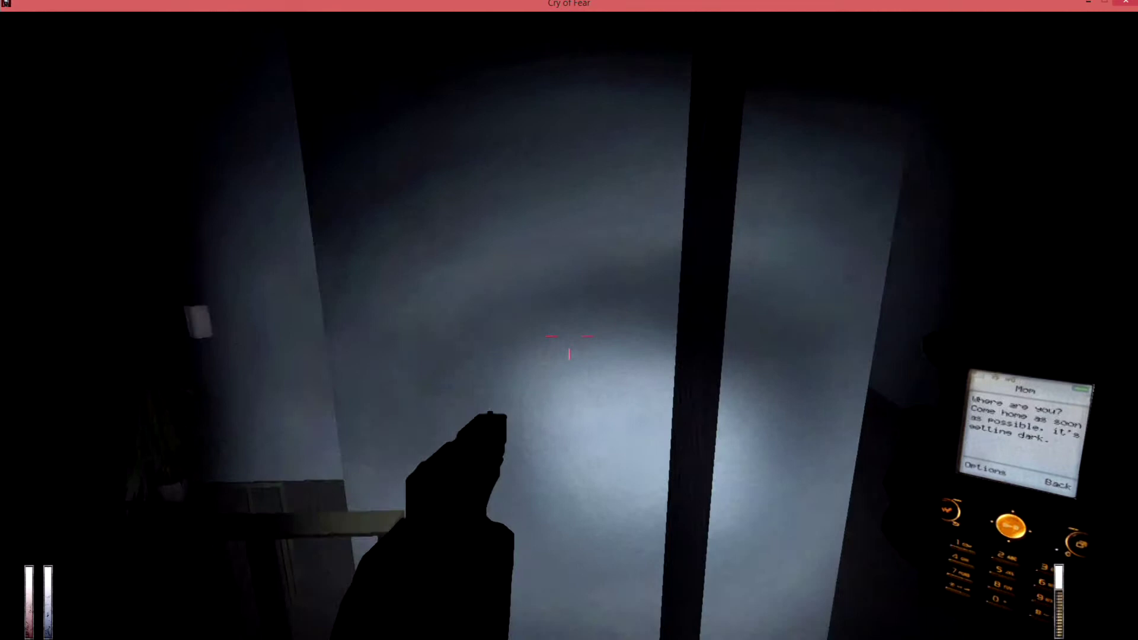
{"action": "key", "text": "w"}
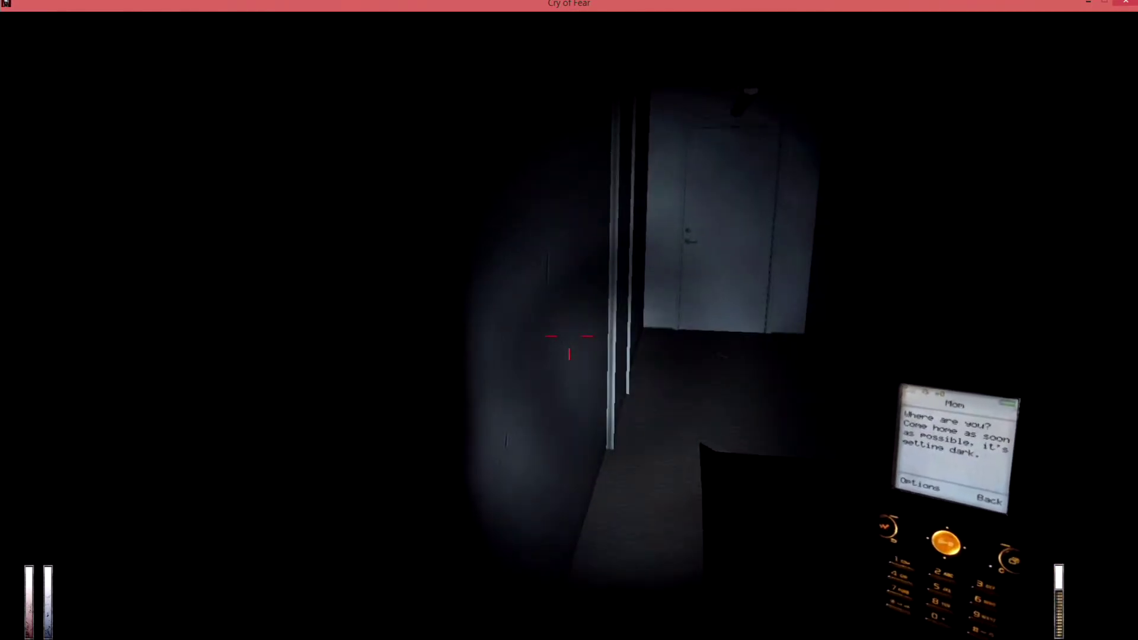
{"action": "key", "text": "w"}
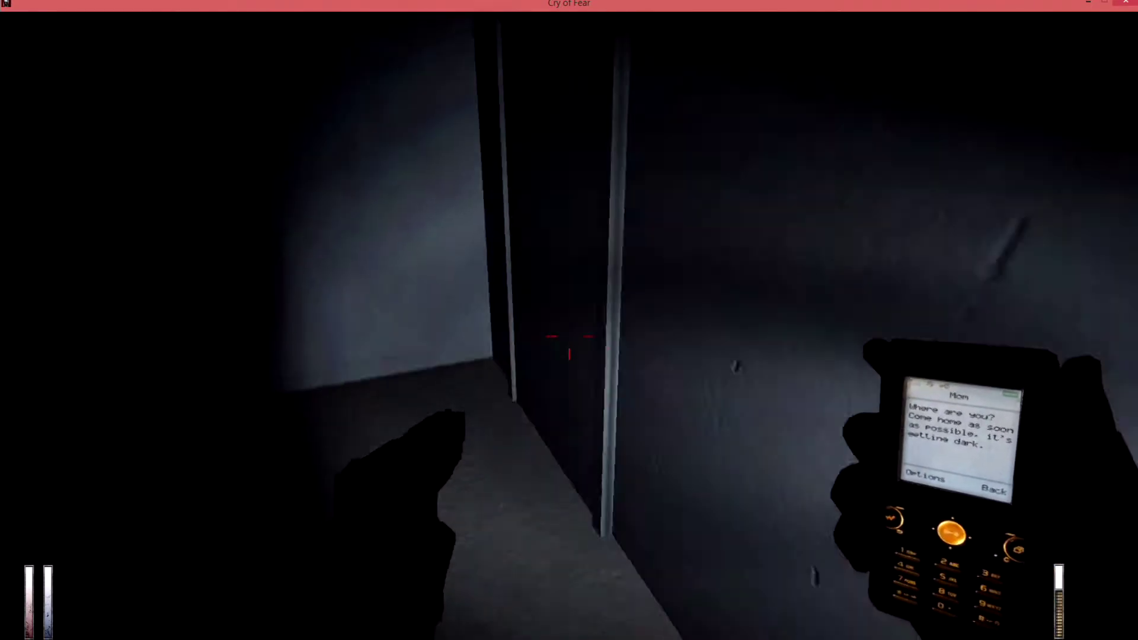
{"action": "key", "text": "e"}
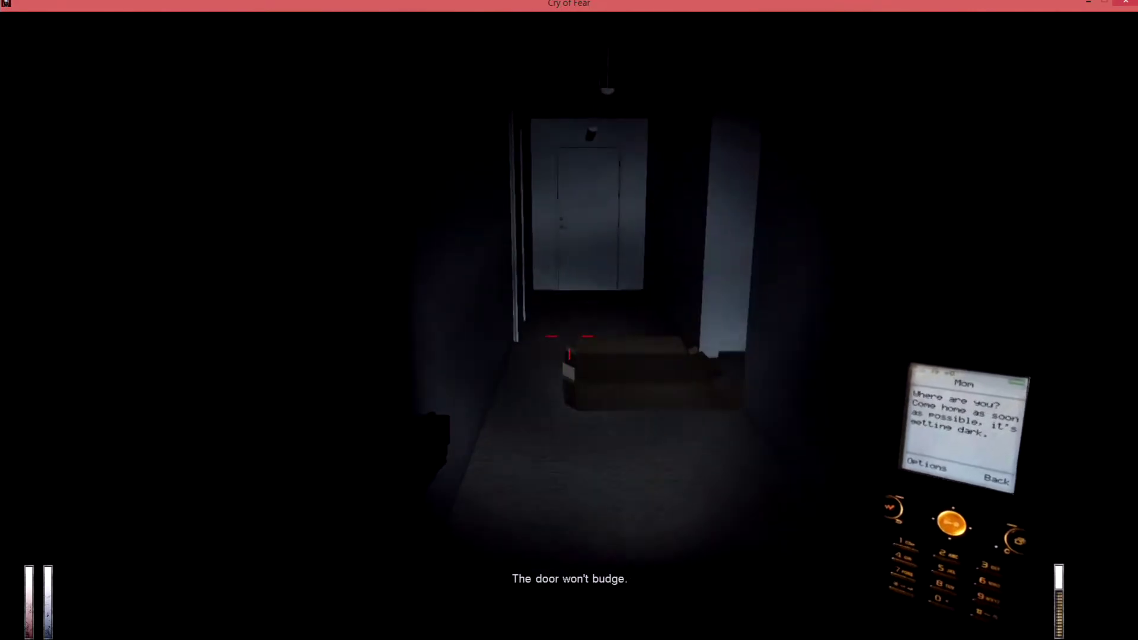
{"action": "key", "text": "Tab"}
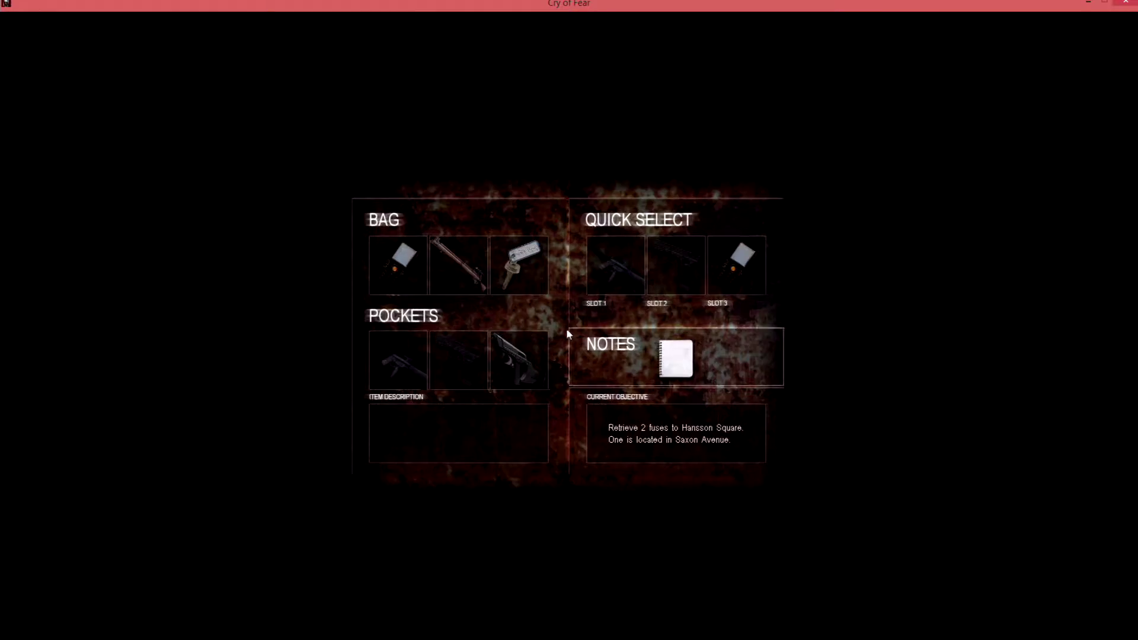
- Check the VP70 pistol's actions, return with the flashlight on, and try the door ahead twice
{"action": "left_click", "coordinate": [542, 353]}
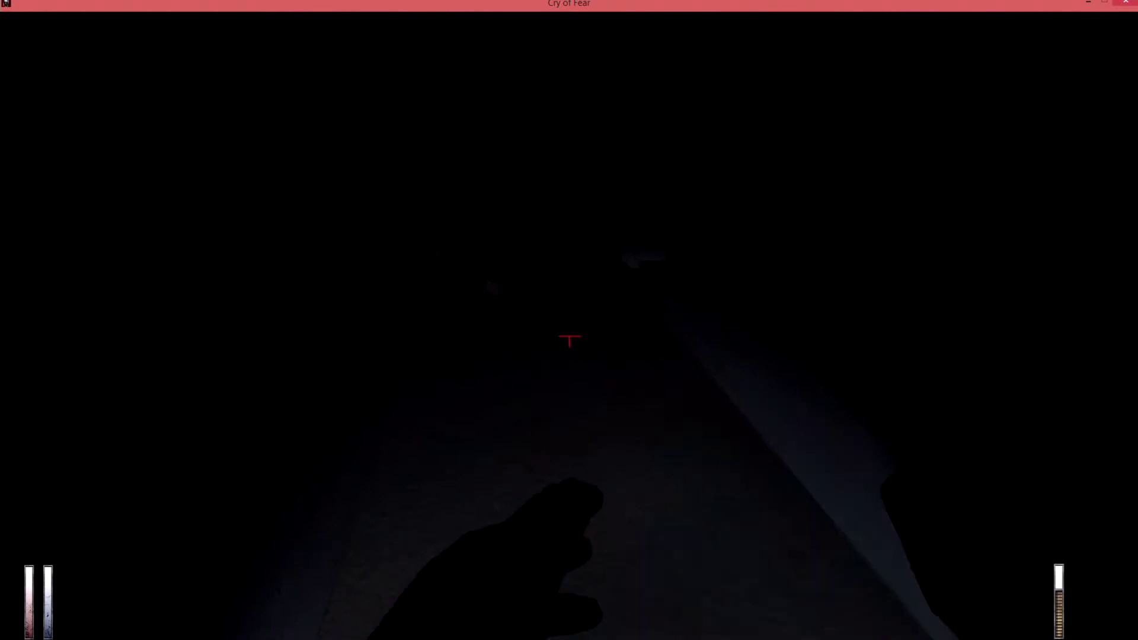
{"action": "key", "text": "f"}
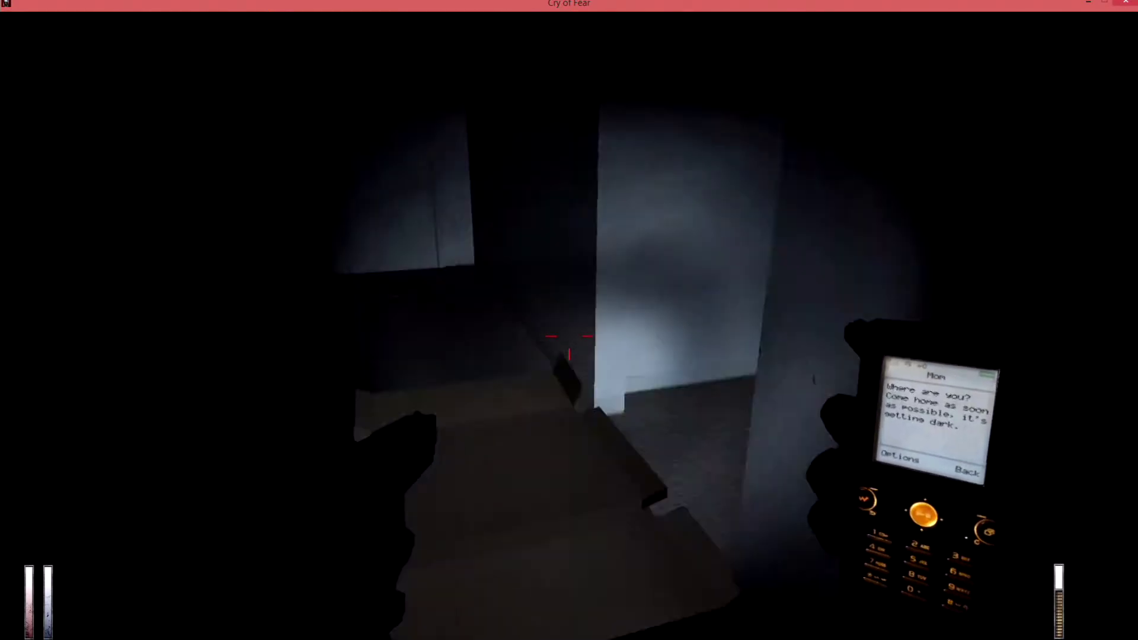
{"action": "key", "text": "e"}
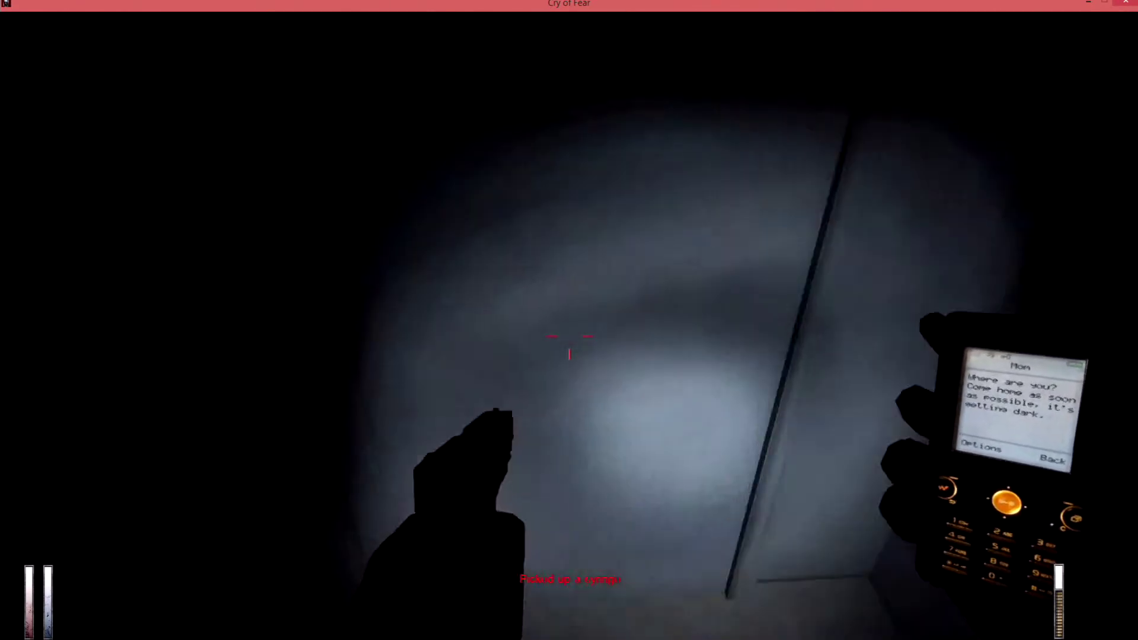
{"action": "key", "text": "e"}
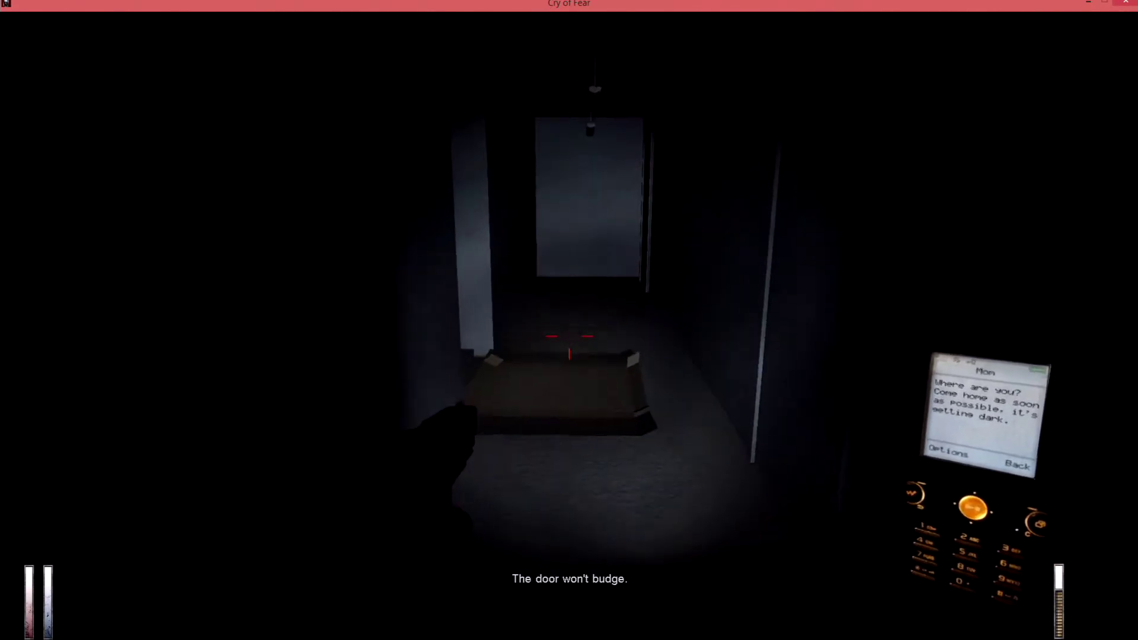
- Walk past the stairwell railing along the dark hallway and try another locked door
{"action": "key", "text": "w"}
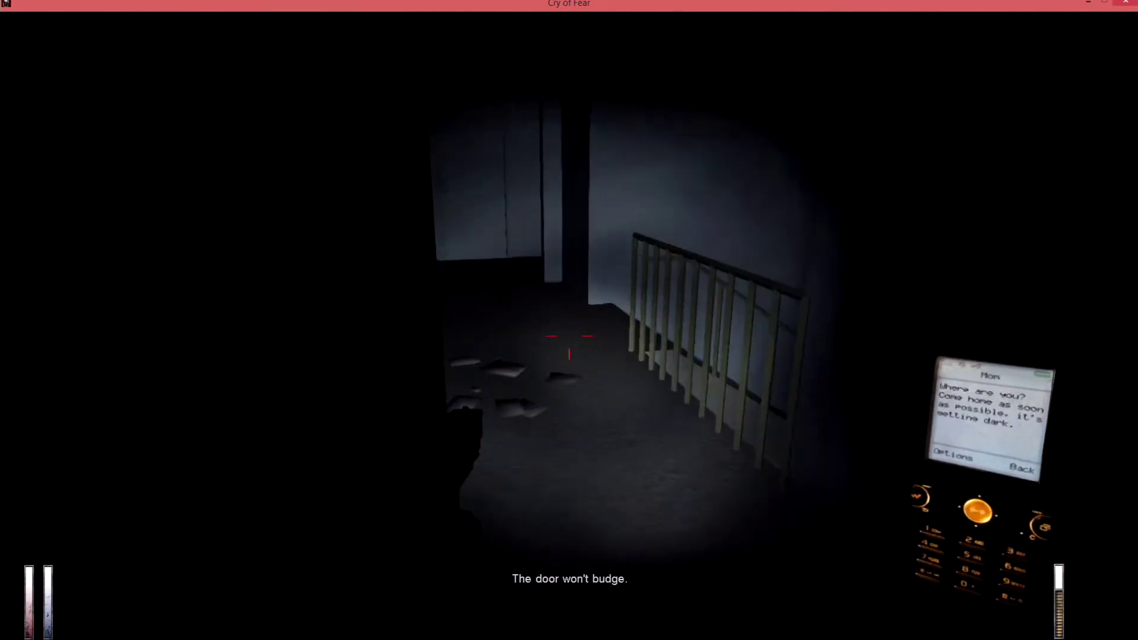
{"action": "key", "text": "w"}
{"action": "key", "text": "w"}
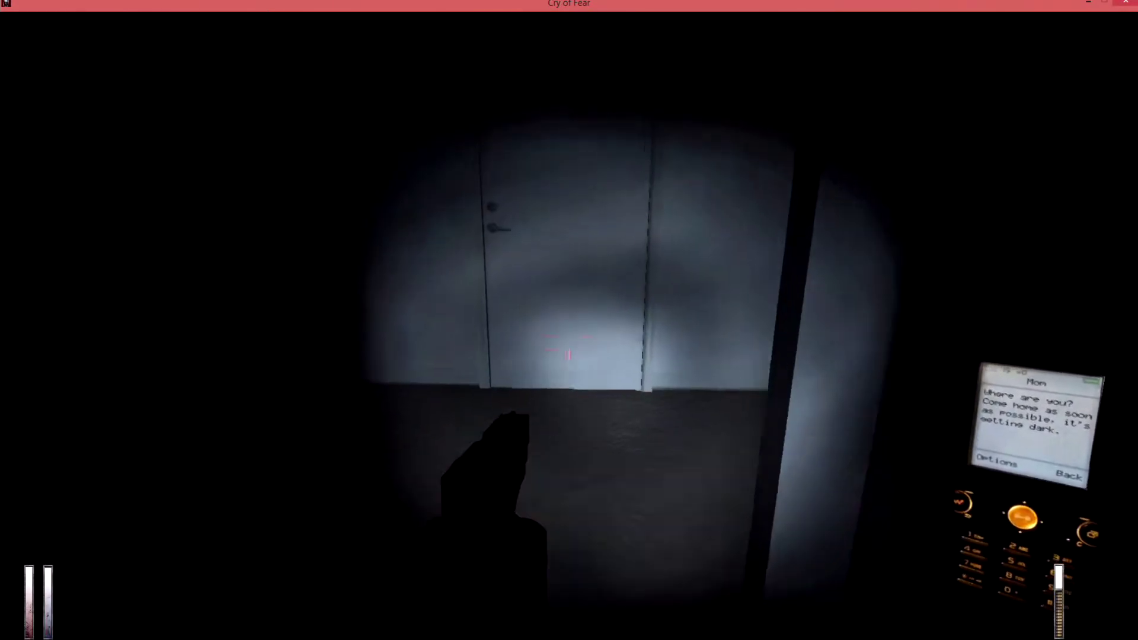
{"action": "key", "text": "w"}
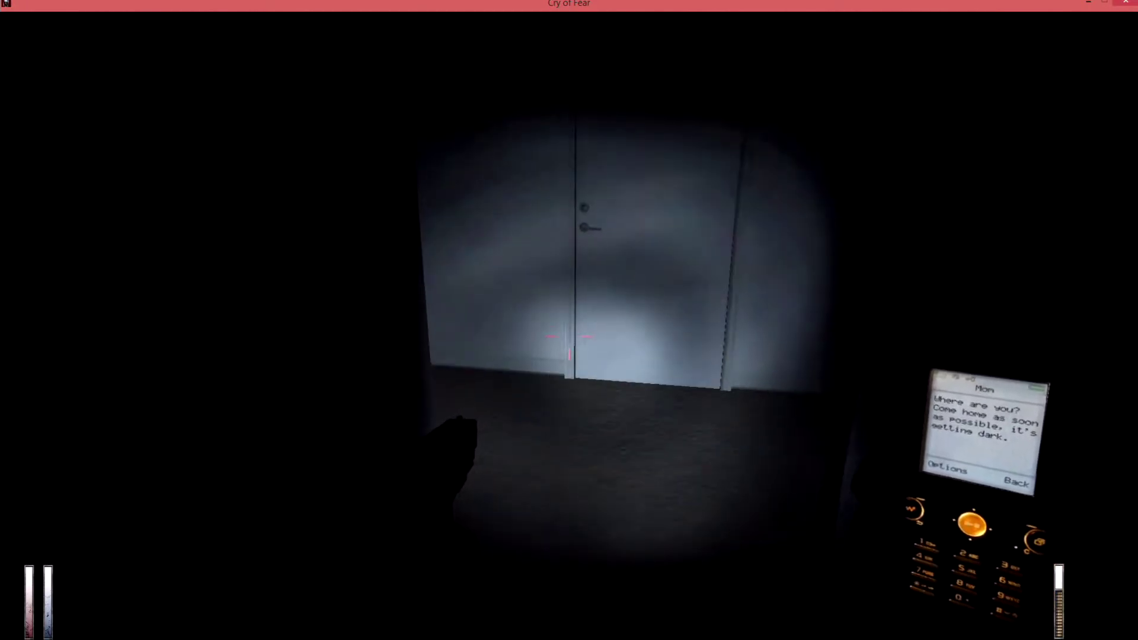
{"action": "key", "text": "s"}
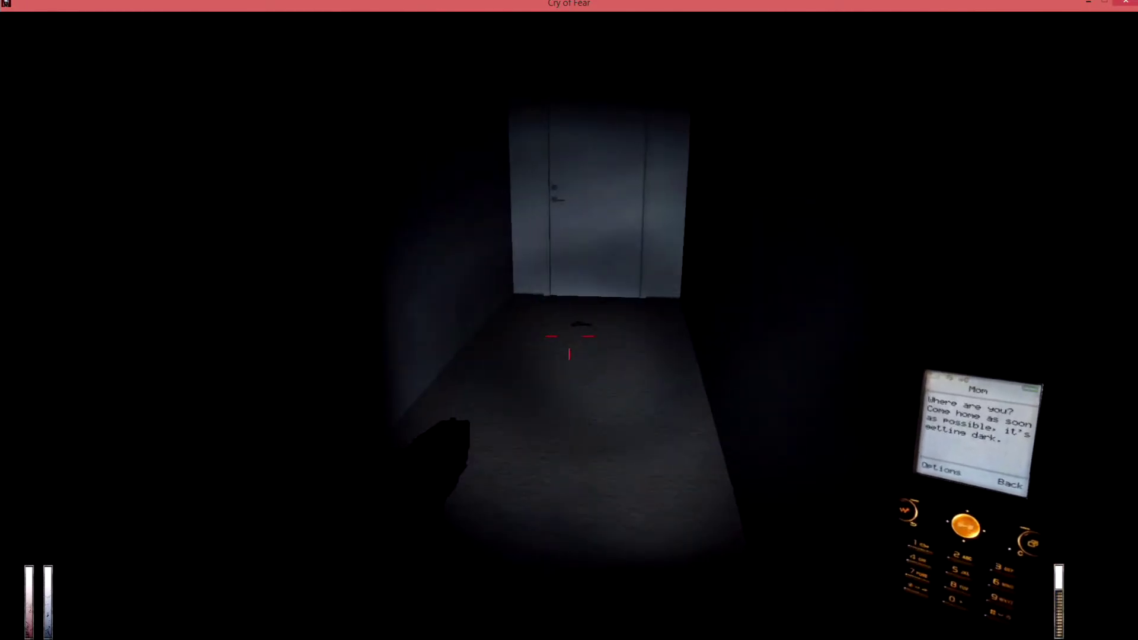
{"action": "key", "text": "w"}
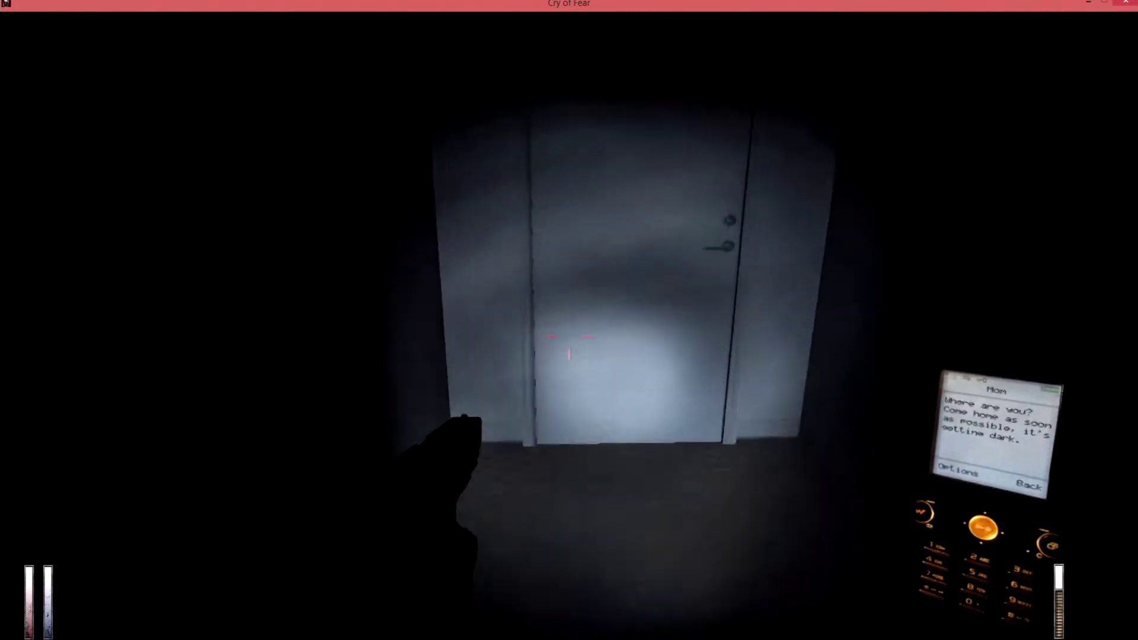
{"action": "key", "text": "w"}
{"action": "key", "text": "e"}
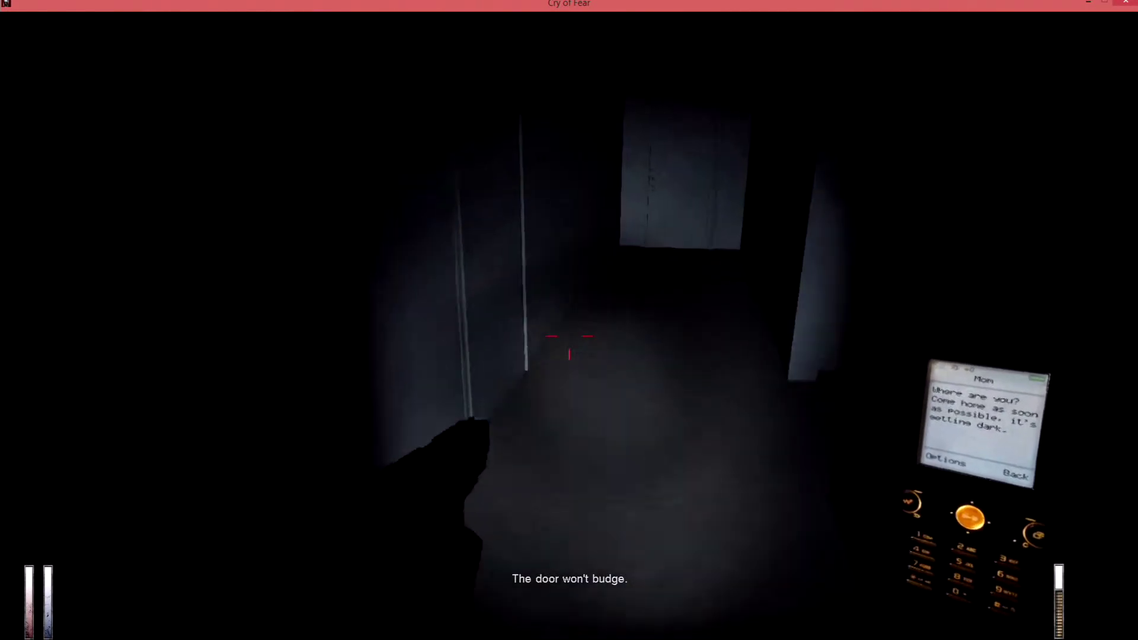
{"action": "key", "text": "w"}
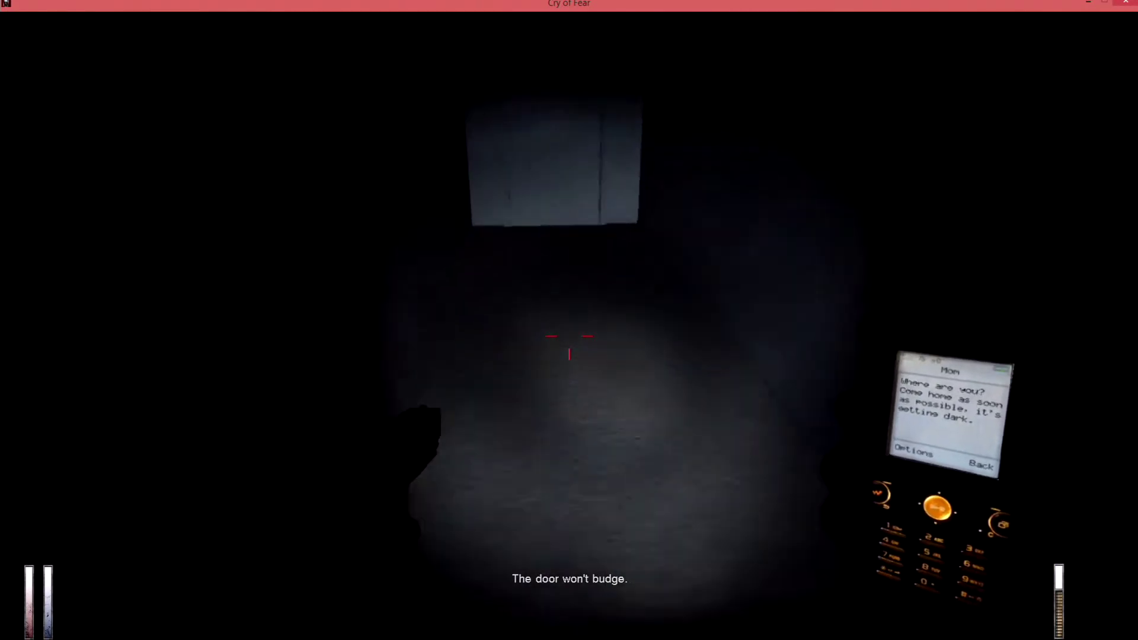
- Pick up the Glock magazine with 15 rounds and try the door at the corridor's end
{"action": "key", "text": "w"}
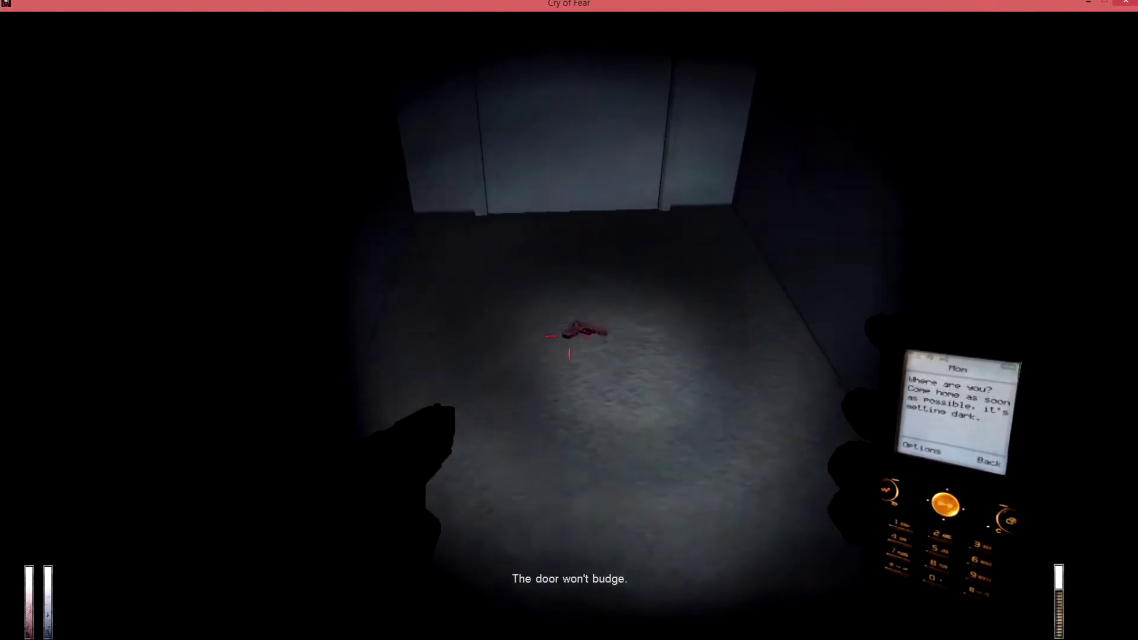
{"action": "key", "text": "e"}
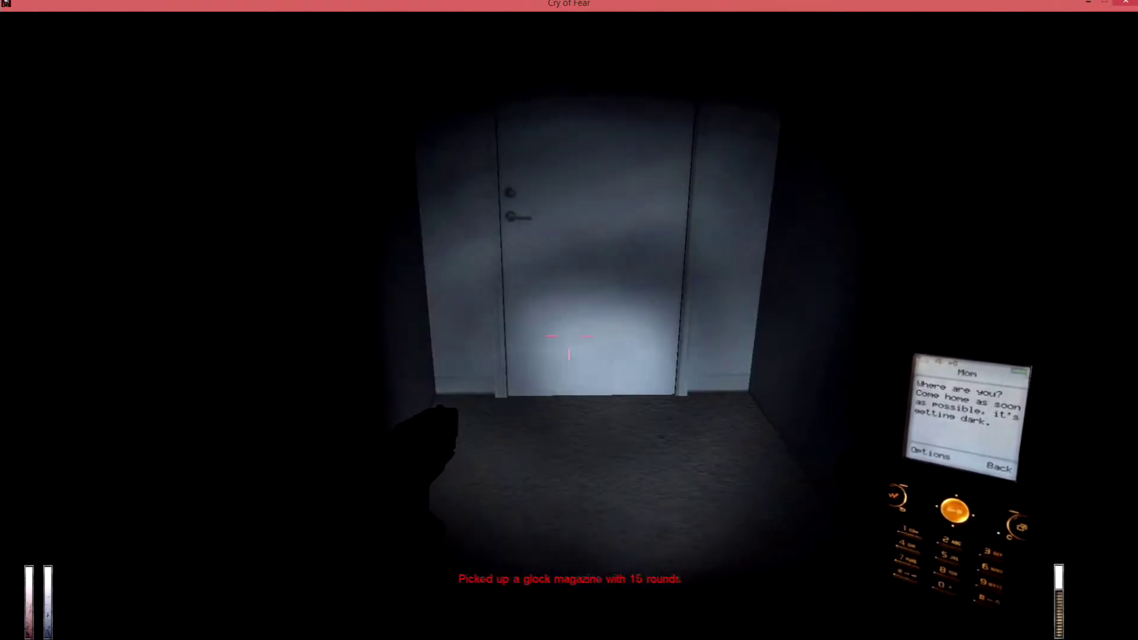
{"action": "key", "text": "w"}
{"action": "key", "text": "e"}
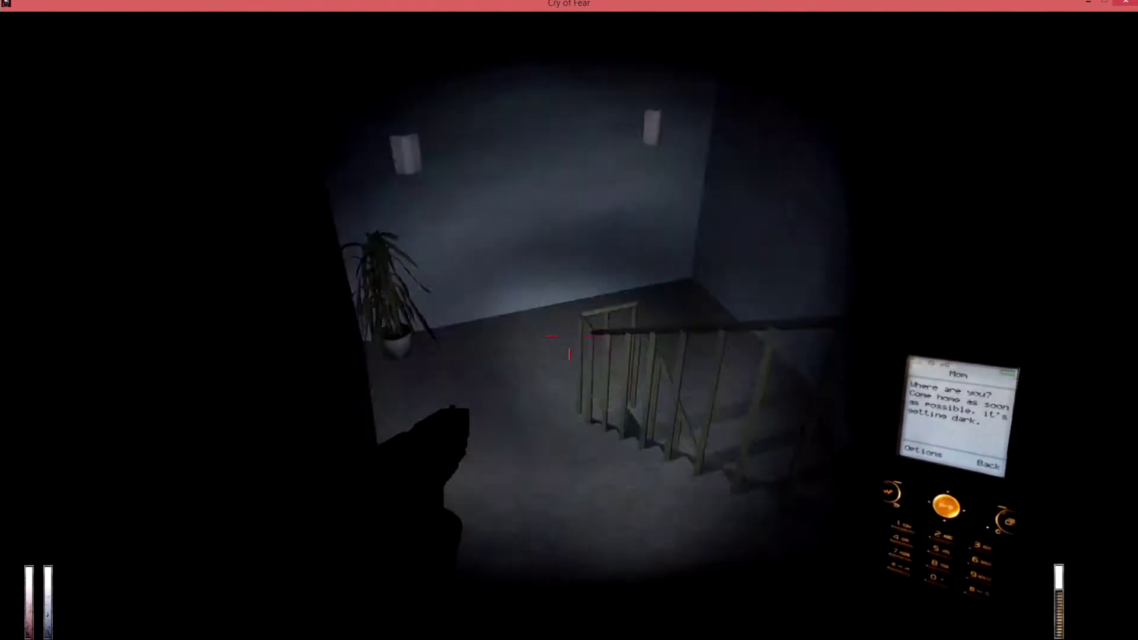
- Walk down the fire-extinguisher corridor, past a stuck door, toward the stairwell
{"action": "key", "text": "w"}
{"action": "key", "text": "w"}
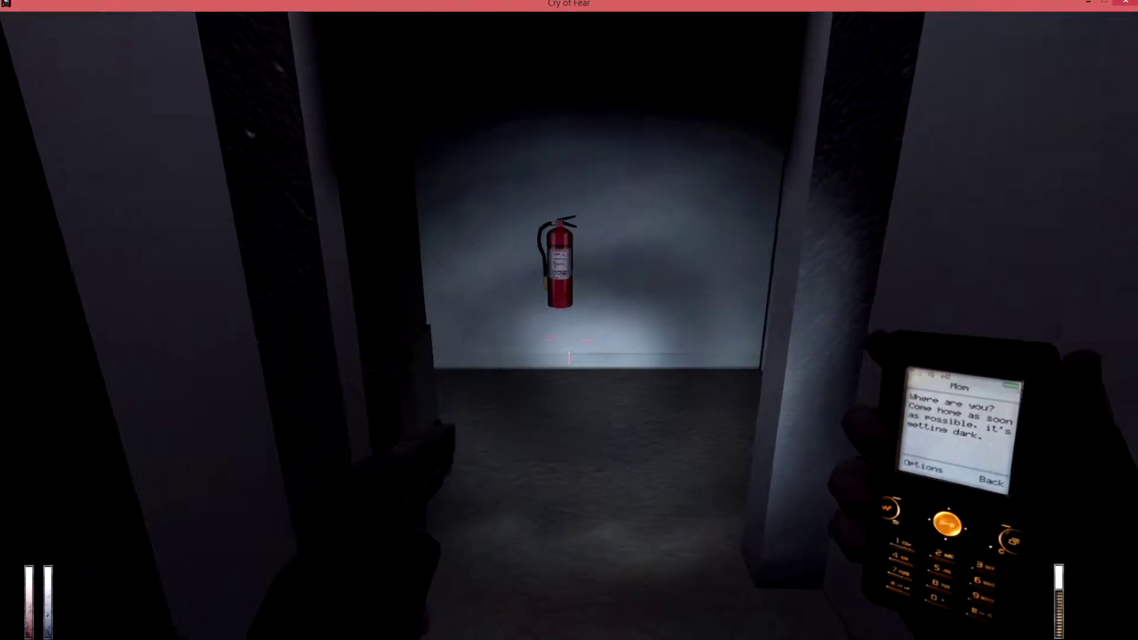
{"action": "key", "text": "w"}
{"action": "key", "text": "w"}
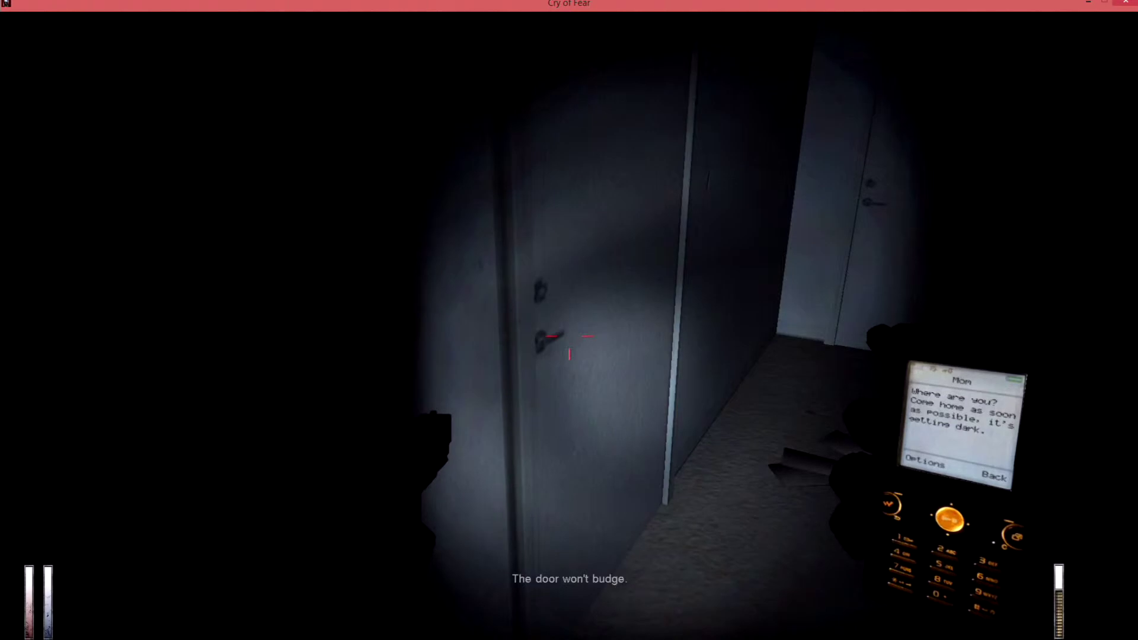
{"action": "key", "text": "w"}
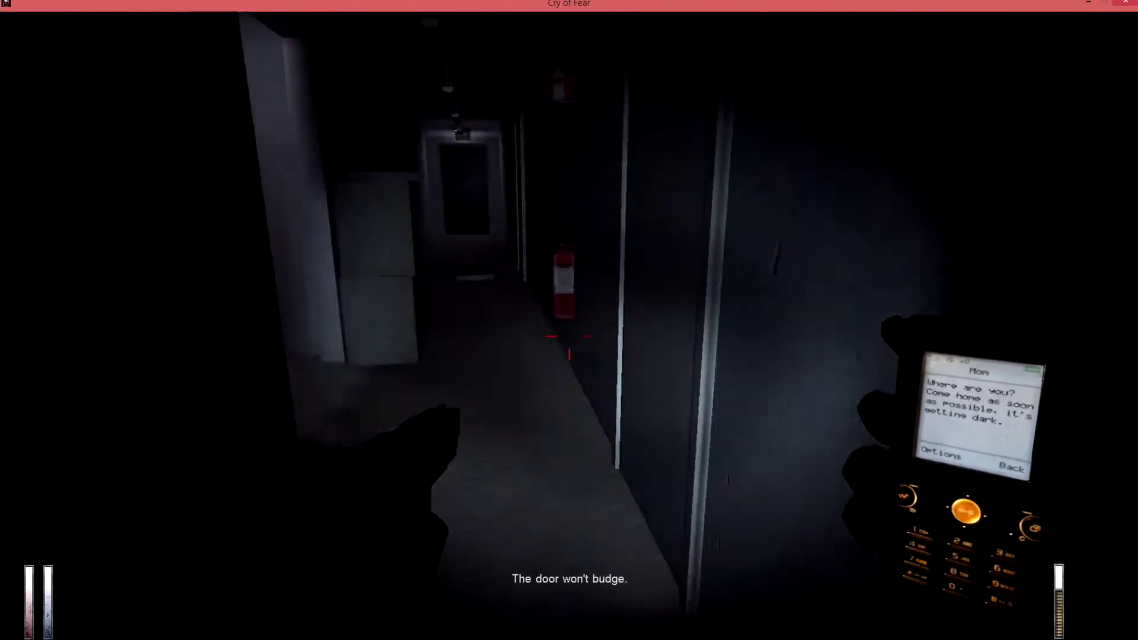
{"action": "key", "text": "w"}
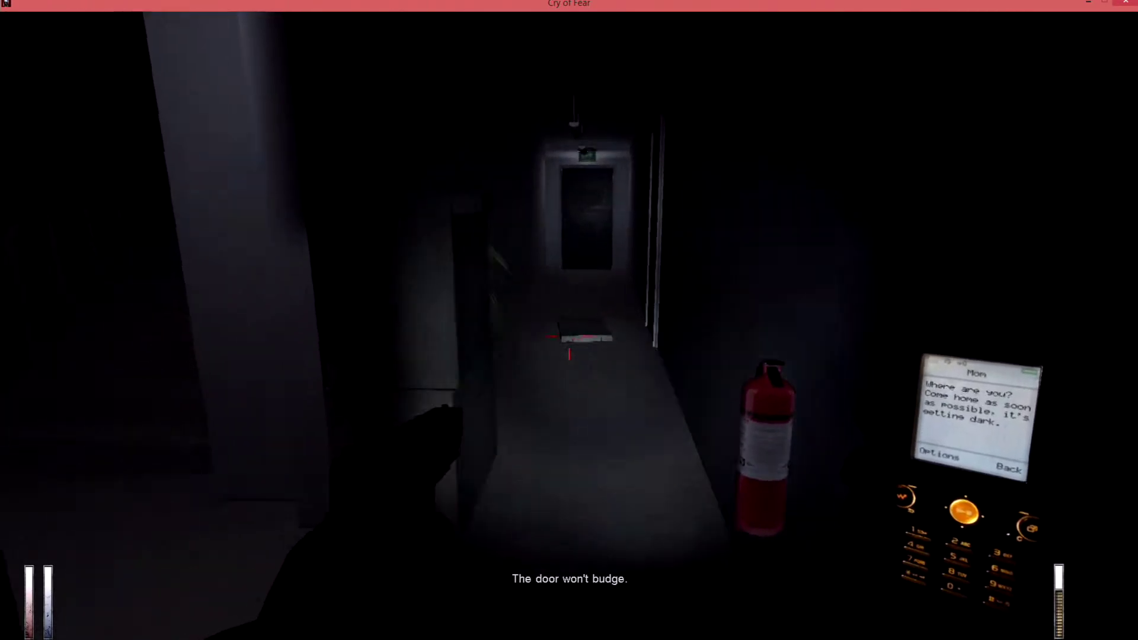
{"action": "key", "text": "w"}
- Look down the stairwell, try the locked door at the corridor's end, and continue toward the boxes
{"action": "key", "text": "w"}
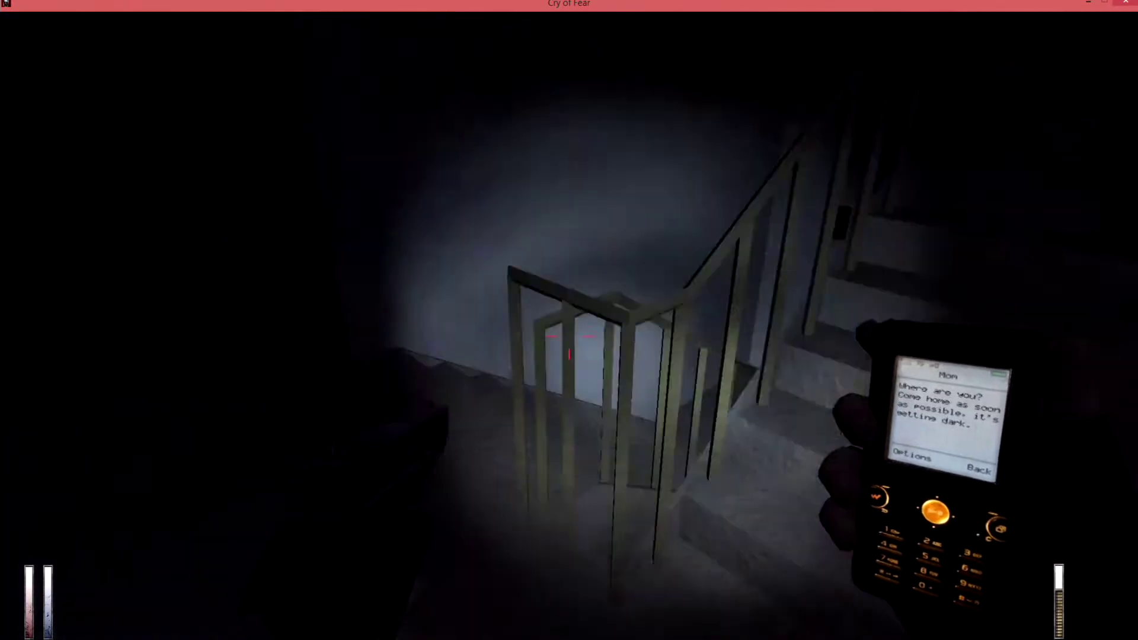
{"action": "key", "text": "w"}
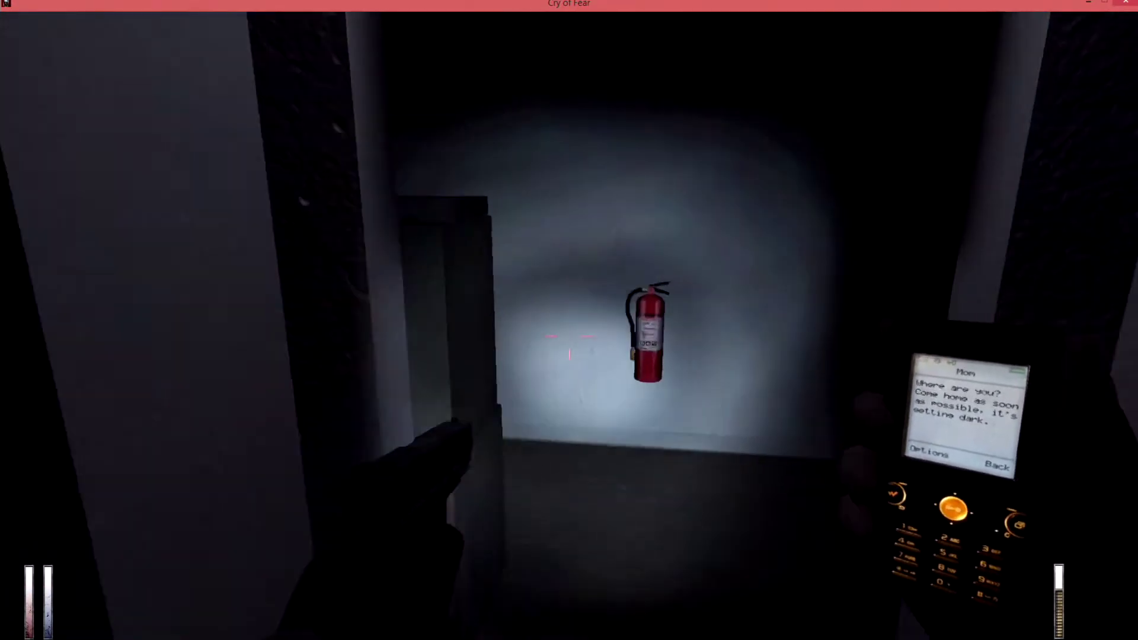
{"action": "key", "text": "w"}
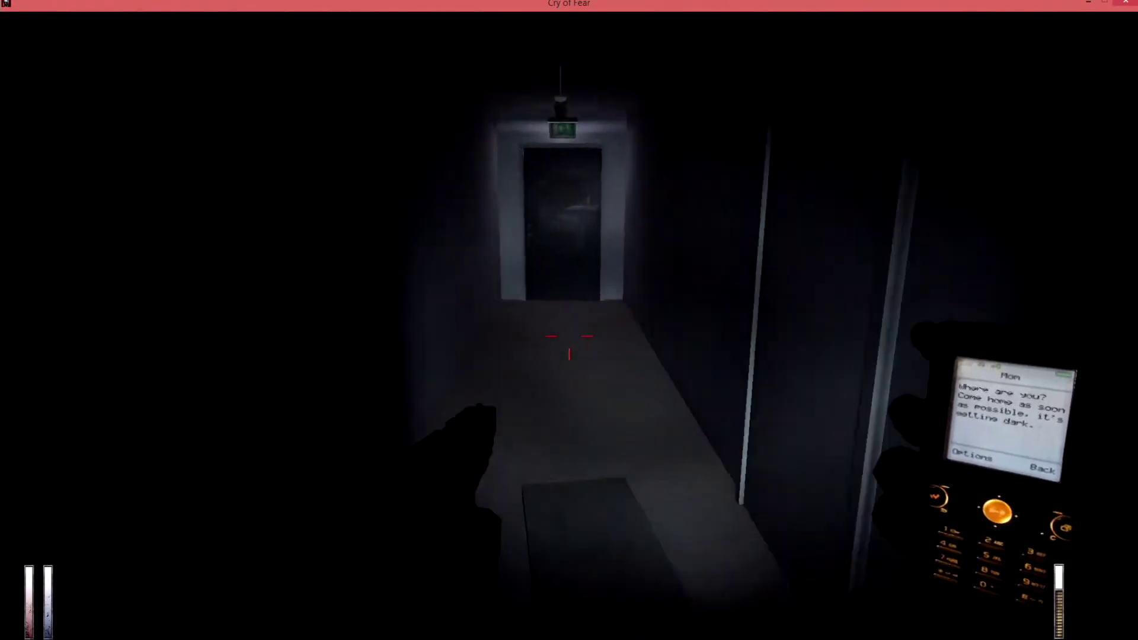
{"action": "key", "text": "e"}
{"action": "key", "text": "w"}
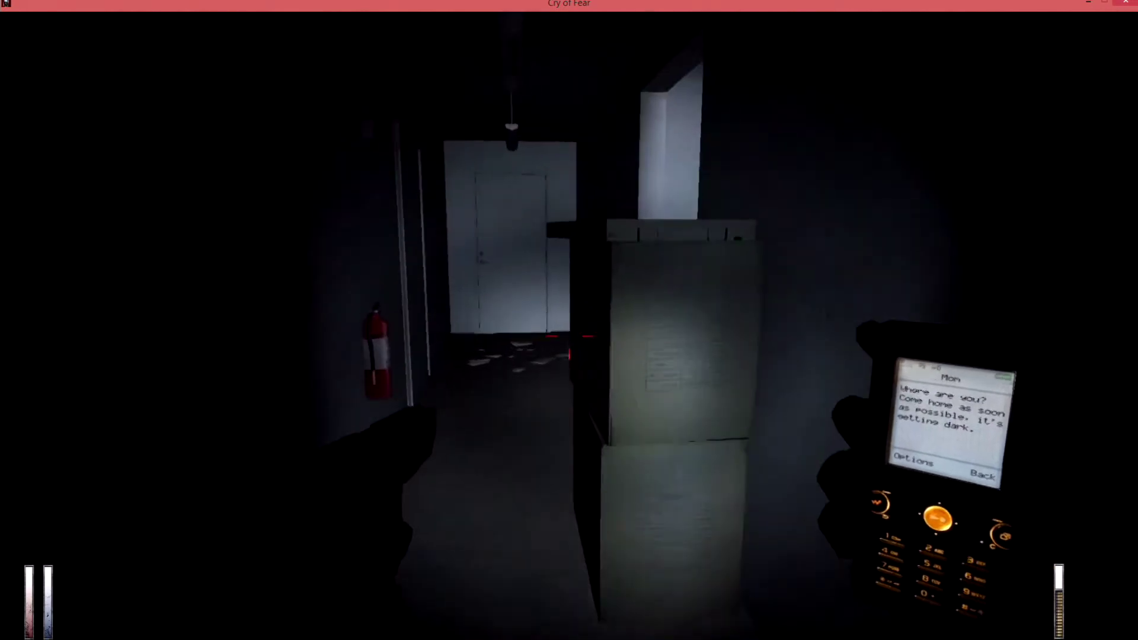
- Descend the stairwell to the lower floor and pass the lit closed door
{"action": "key", "text": "w"}
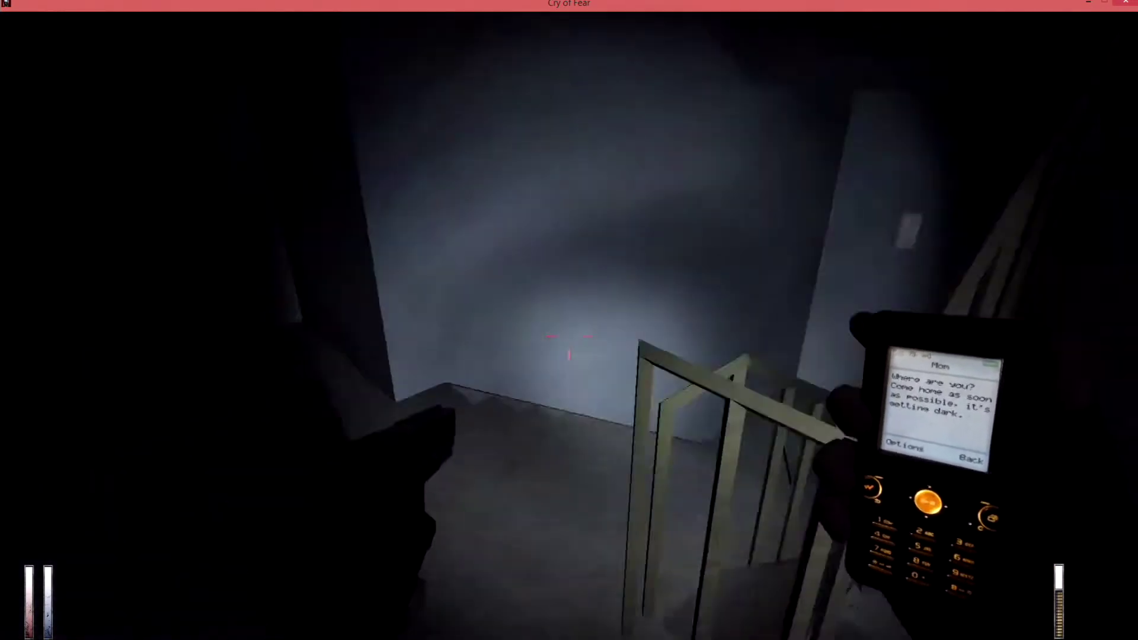
{"action": "key", "text": "w"}
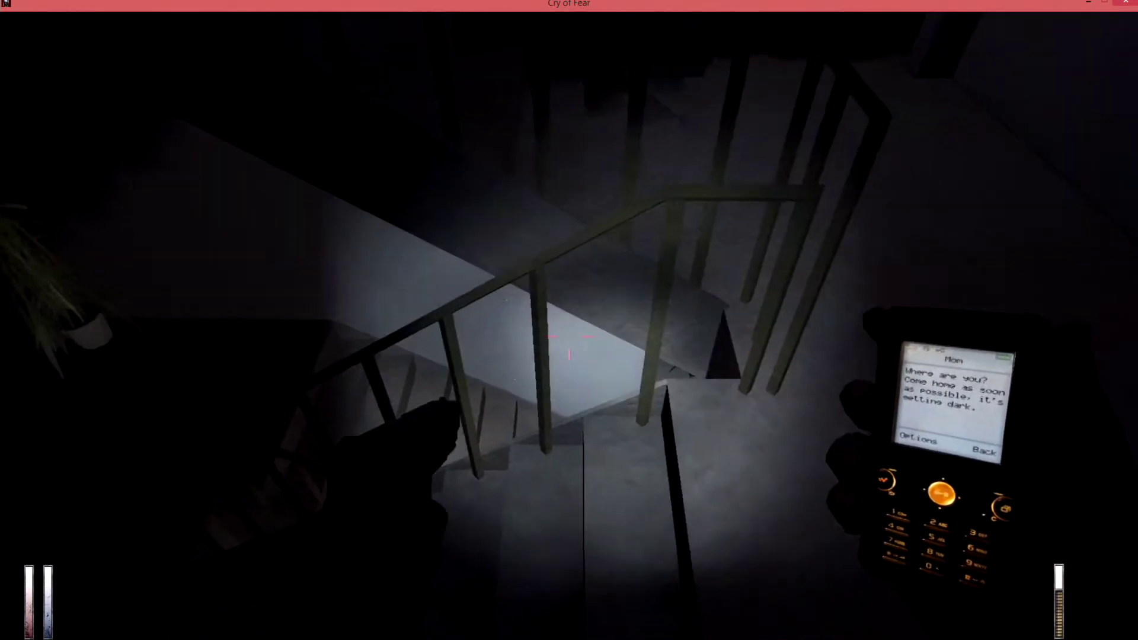
{"action": "key", "text": "w"}
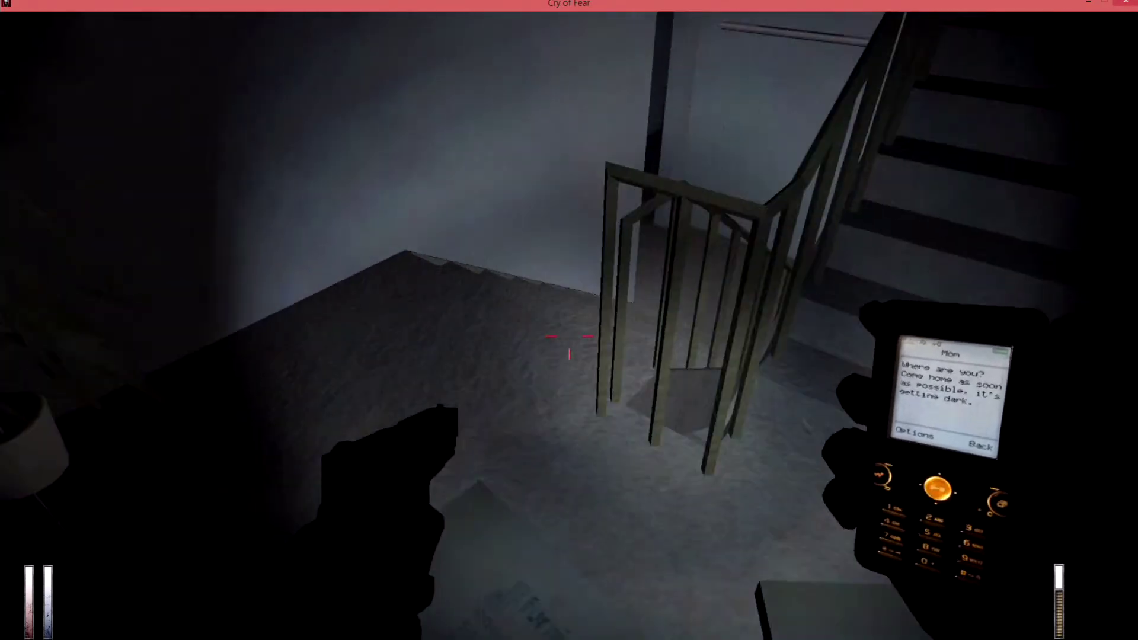
{"action": "key", "text": "w"}
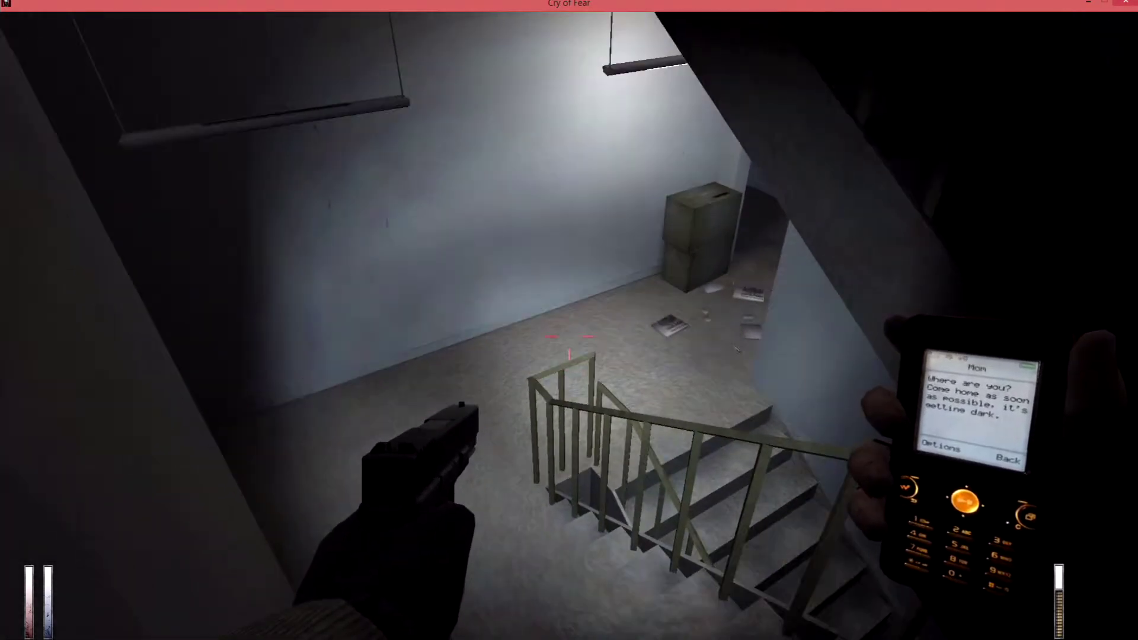
{"action": "key", "text": "w"}
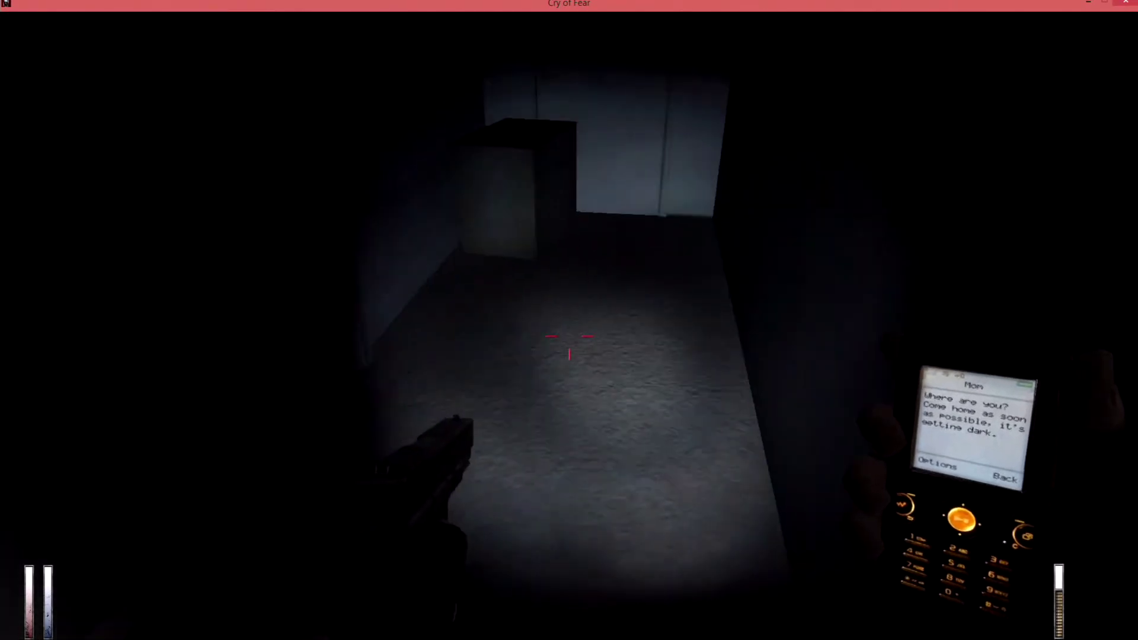
{"action": "key", "text": "w"}
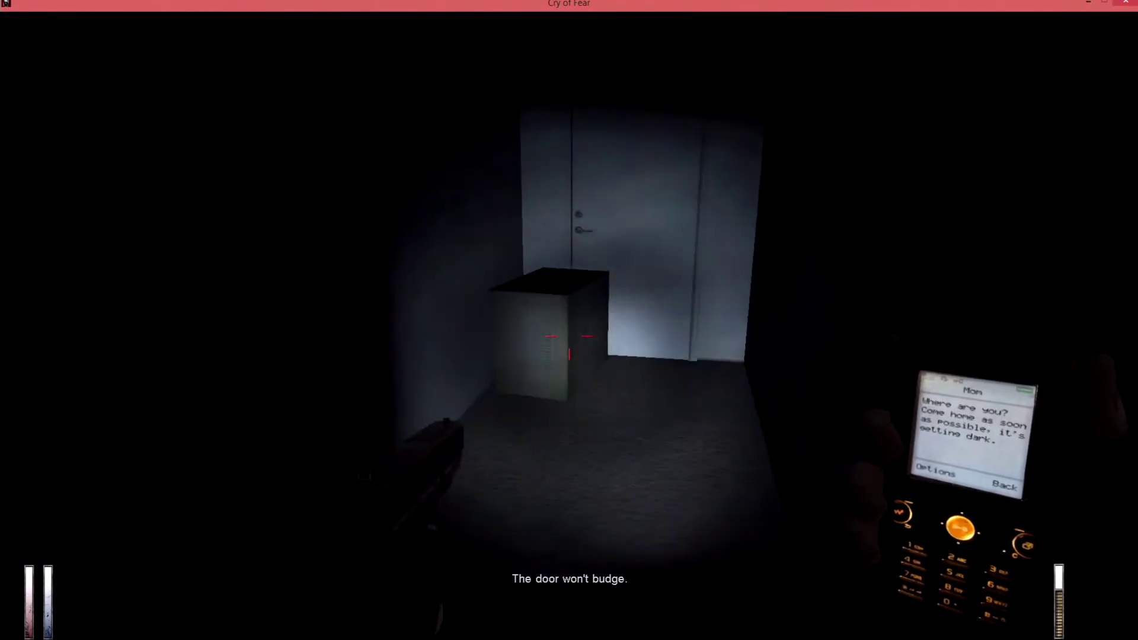
{"action": "key", "text": "w"}
{"action": "key", "text": "w"}
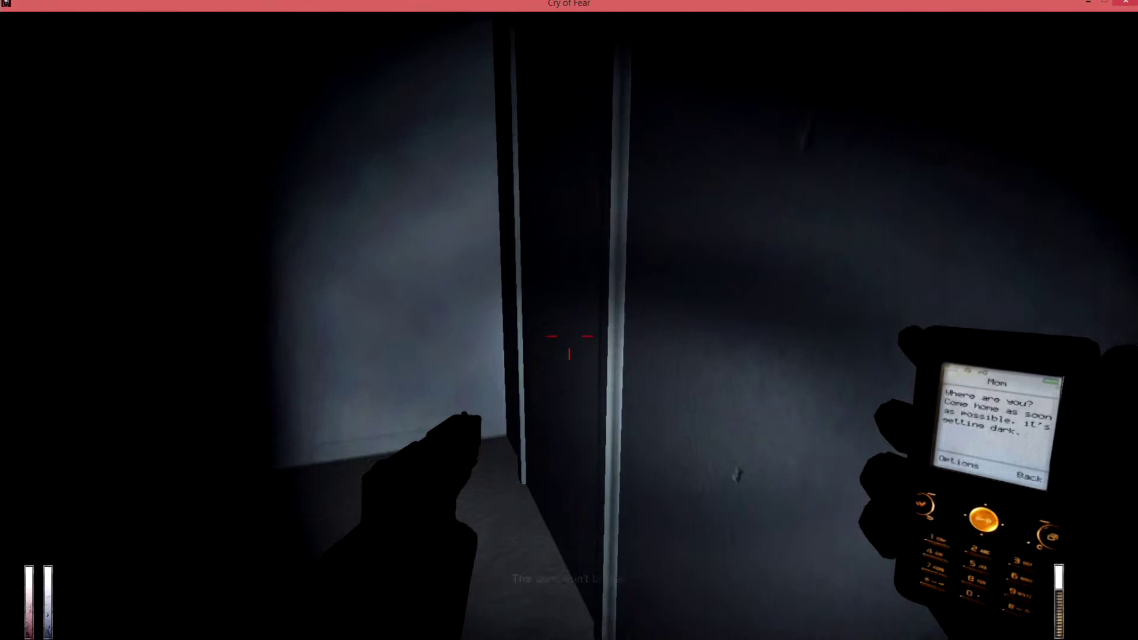
{"action": "key", "text": "w"}
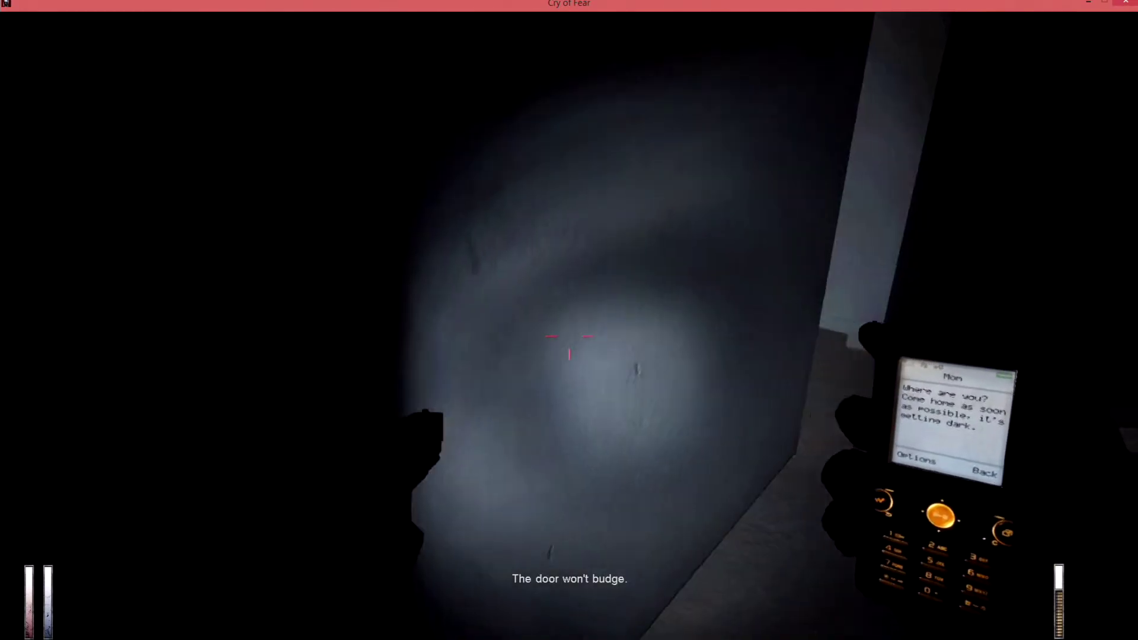
- Walk down the corridor to the door at its end and try to open it
{"action": "key", "text": "w"}
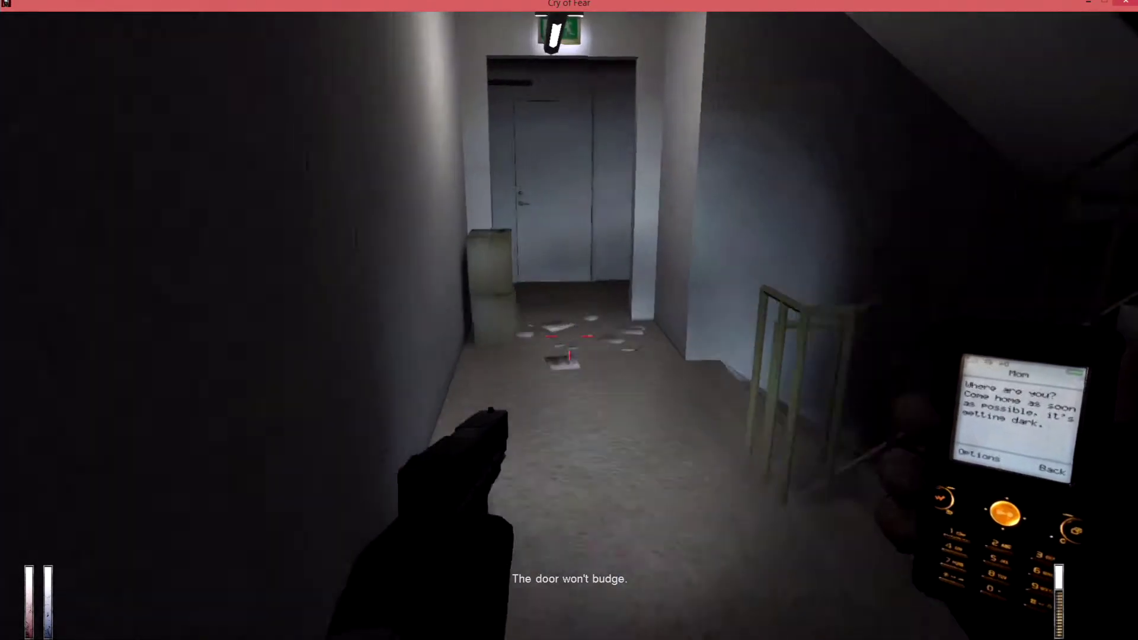
{"action": "key", "text": "w"}
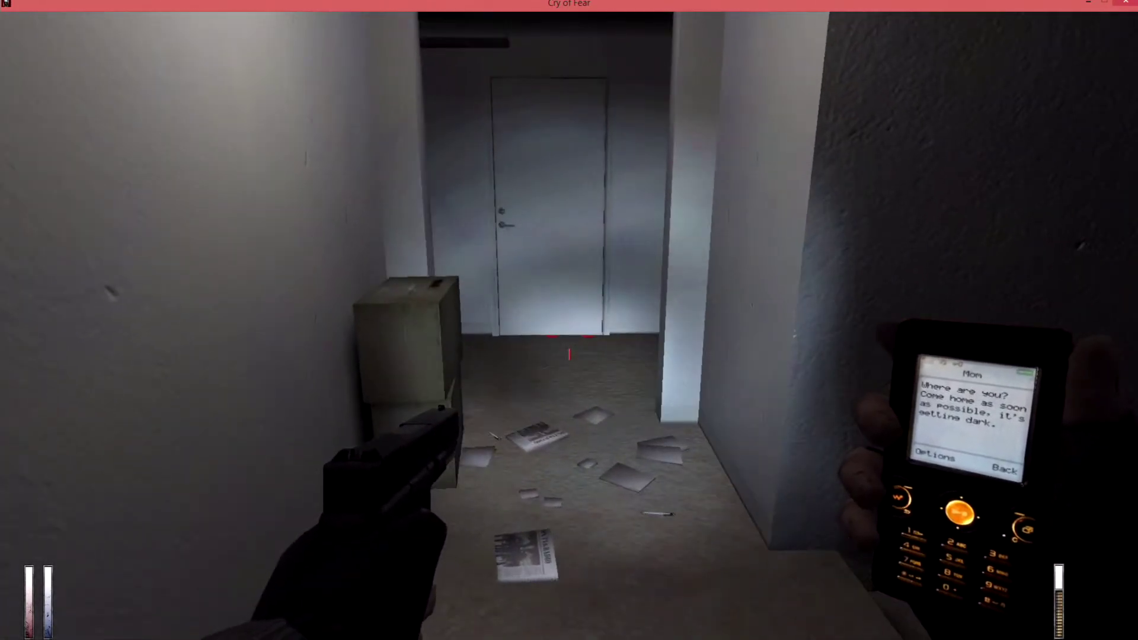
{"action": "key", "text": "w"}
{"action": "key", "text": "s"}
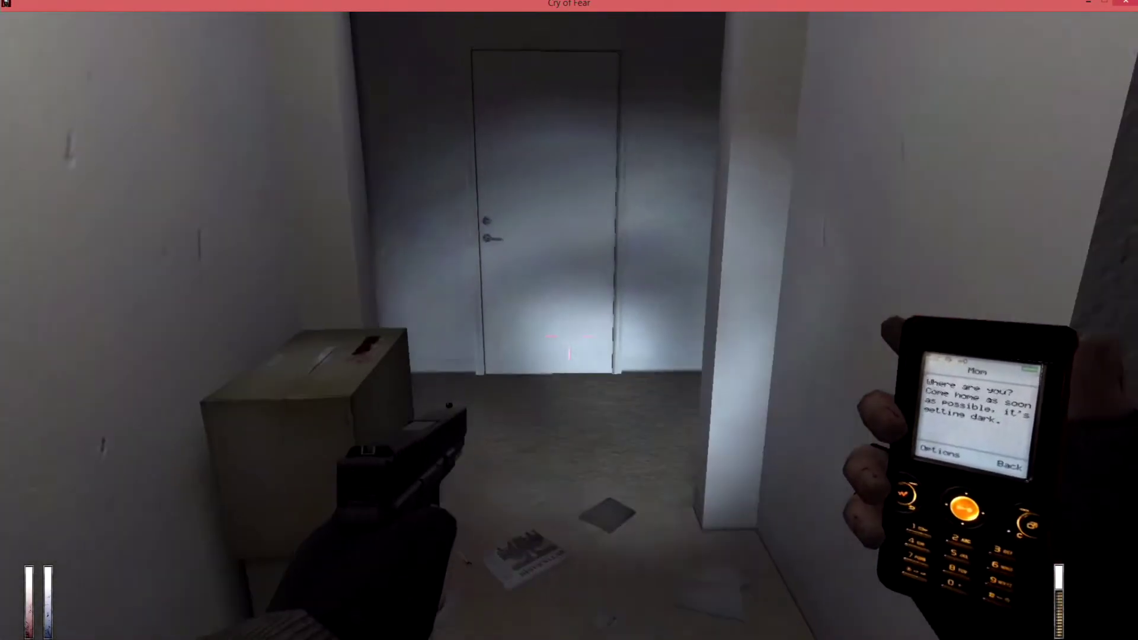
{"action": "key", "text": "w"}
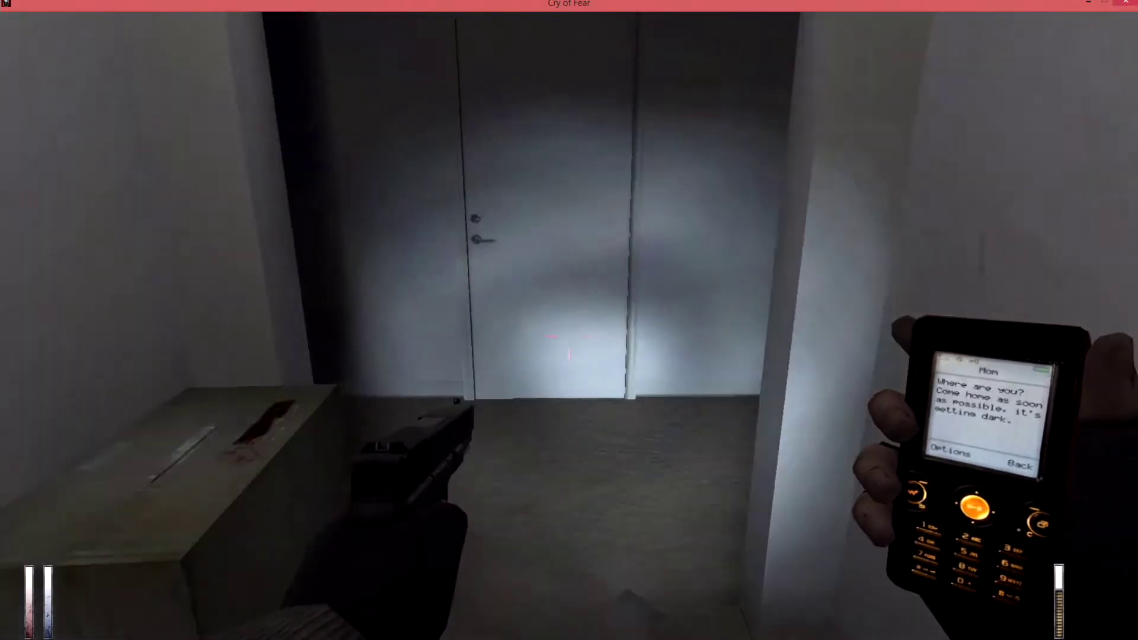
{"action": "key", "text": "e"}
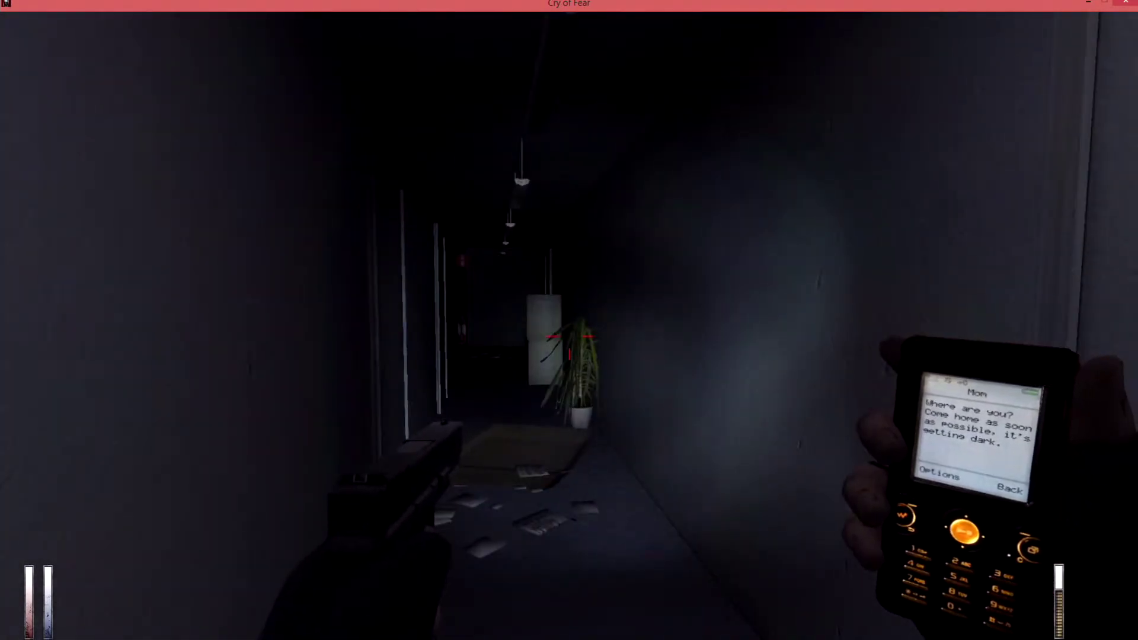
- Try the lit door, go down the stairs to the floor flashlight, and open the full inventory
{"action": "key", "text": "e"}
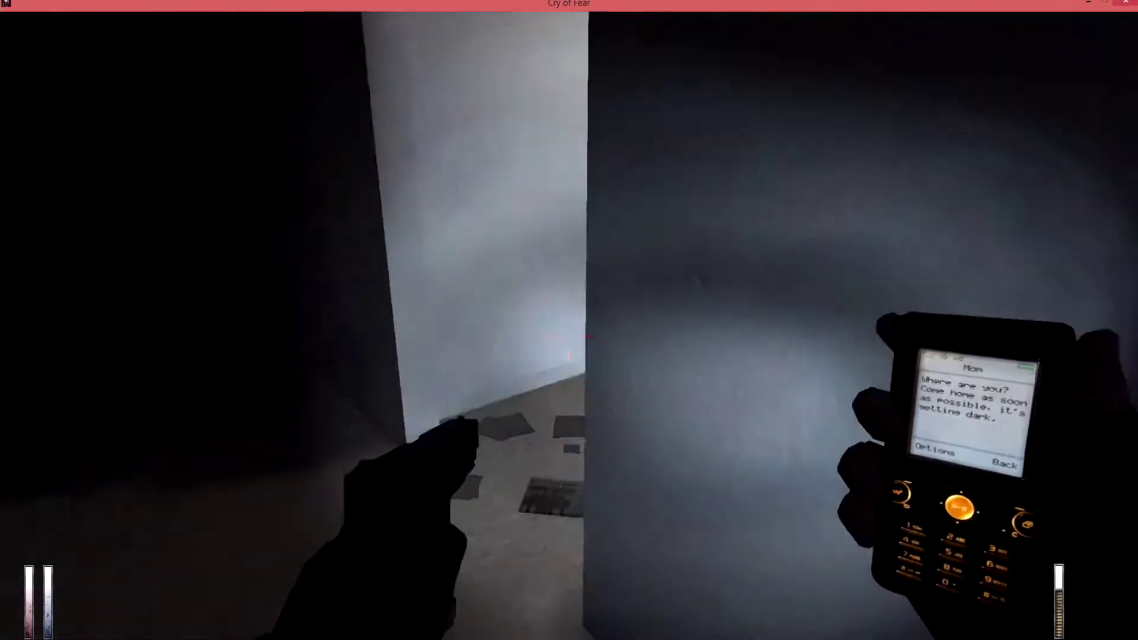
{"action": "key", "text": "w"}
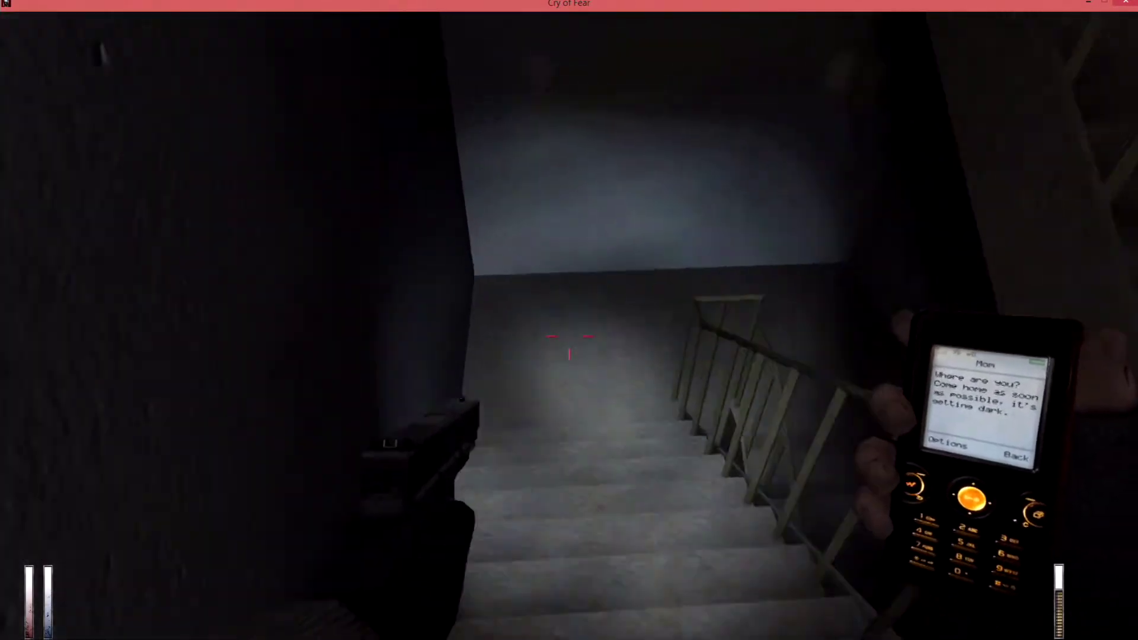
{"action": "key", "text": "w"}
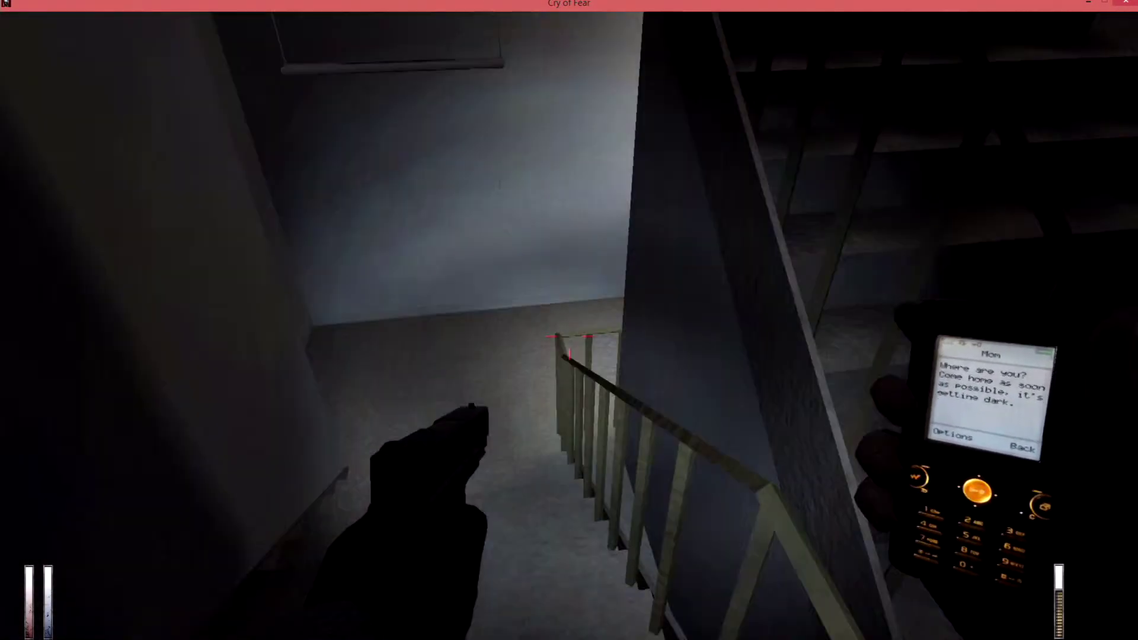
{"action": "key", "text": "w"}
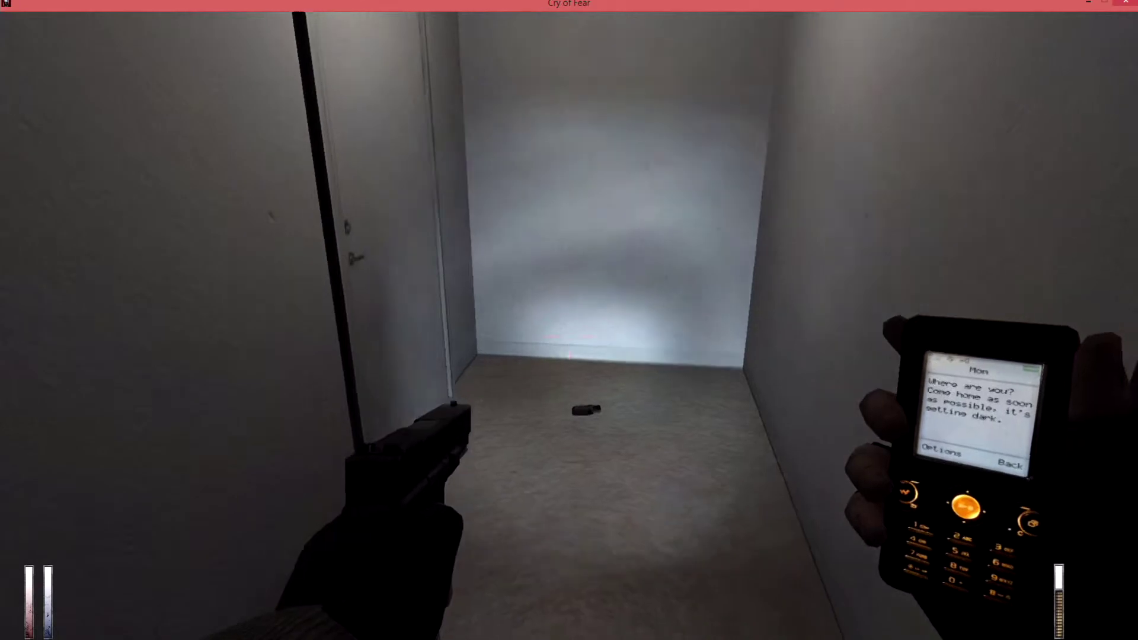
{"action": "key", "text": "w"}
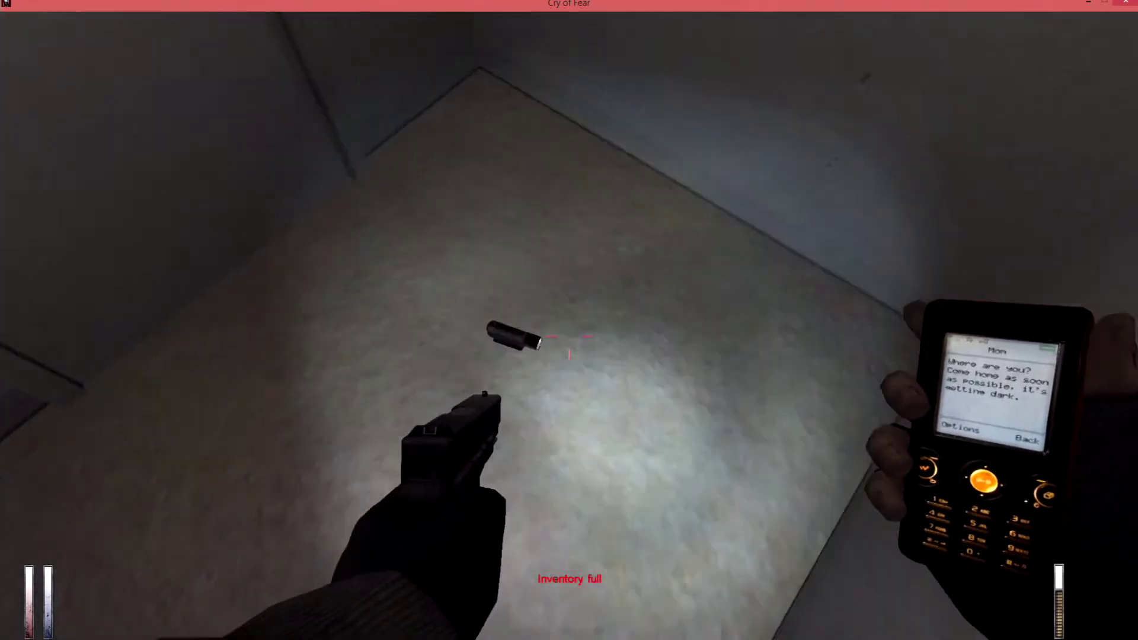
{"action": "key", "text": "w"}
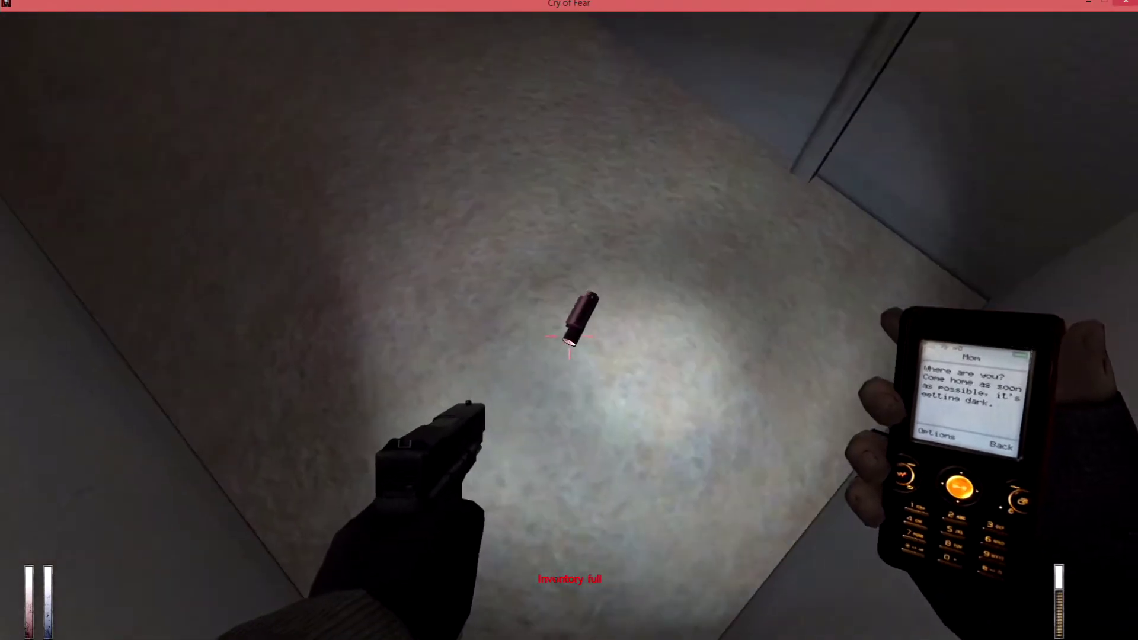
{"action": "key", "text": "Tab"}
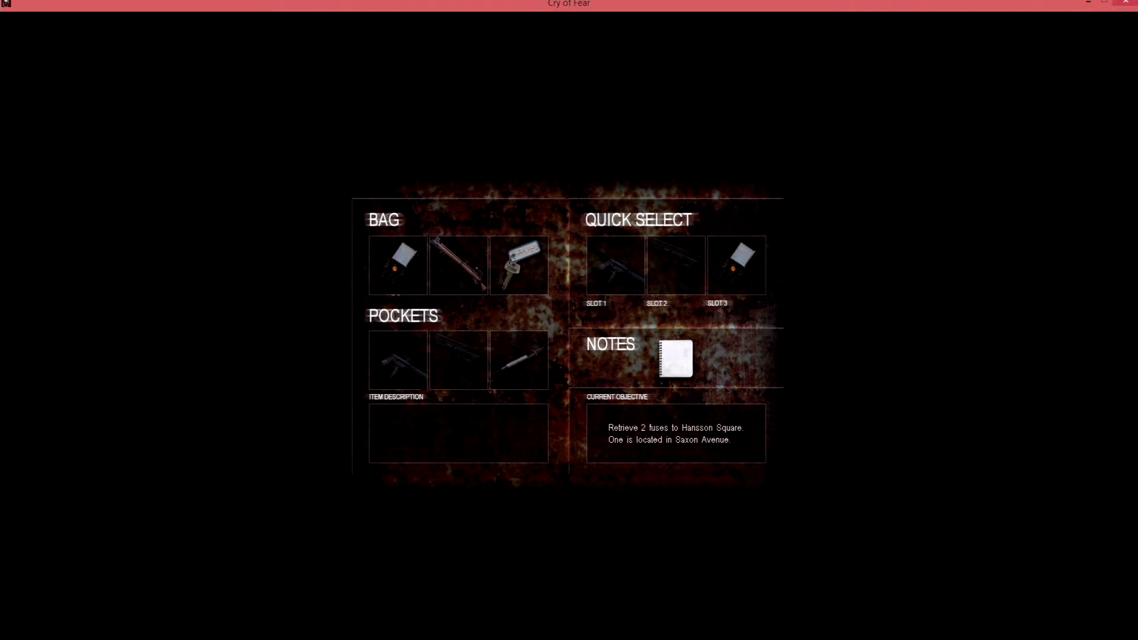
- Close the inventory, climb the staircase to the next landing, then reopen it by the flashlight
{"action": "key", "text": "Tab"}
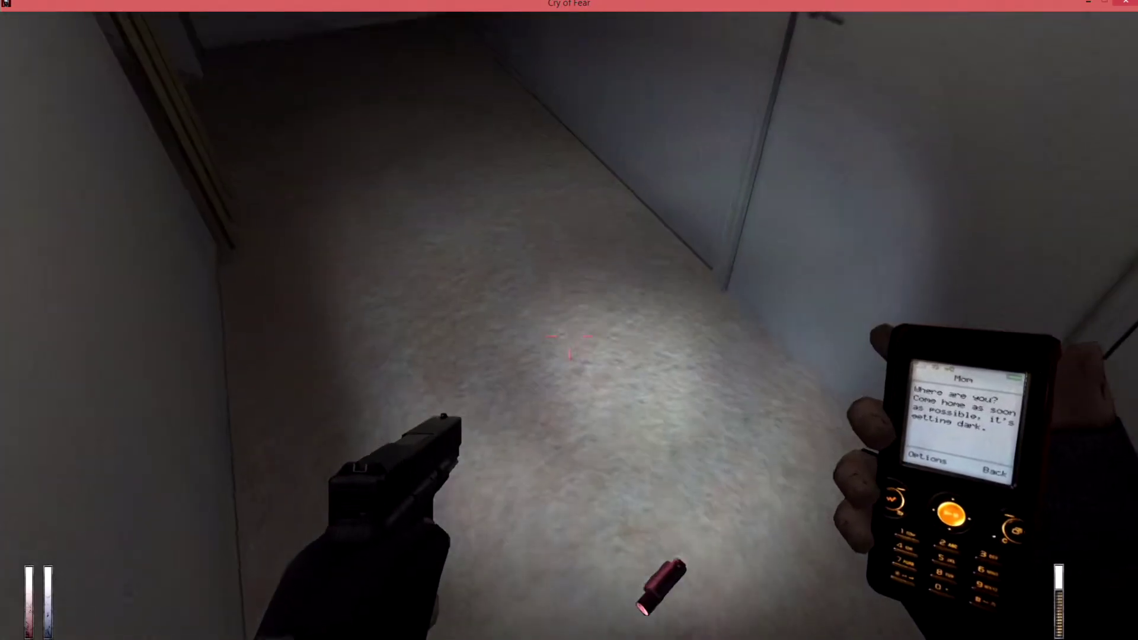
{"action": "key", "text": "w"}
{"action": "key", "text": "w"}
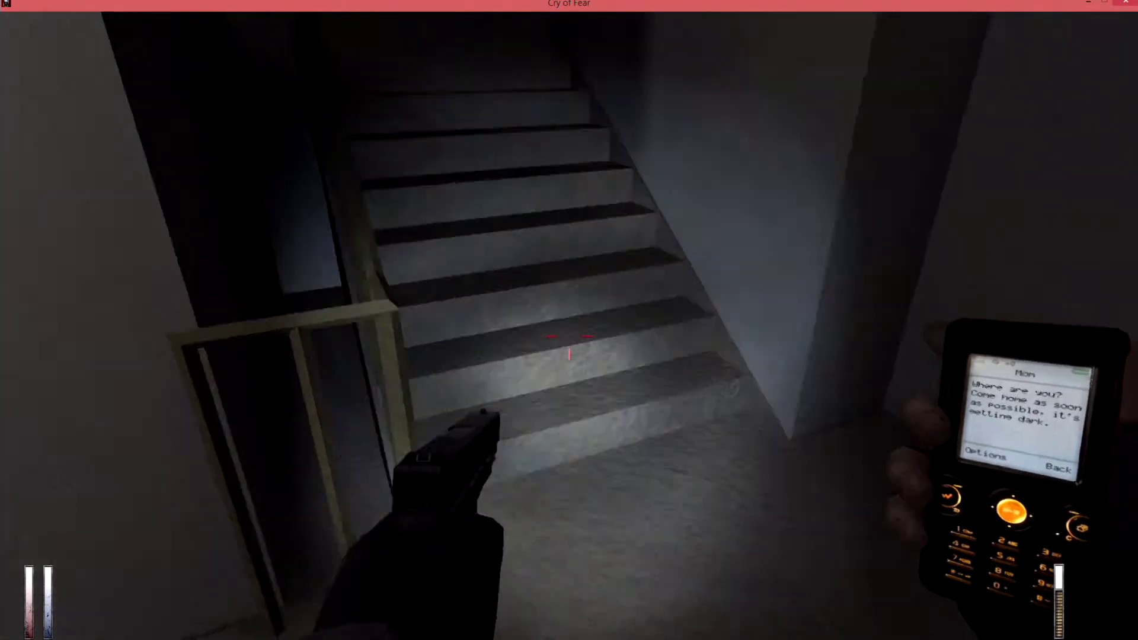
{"action": "key", "text": "w"}
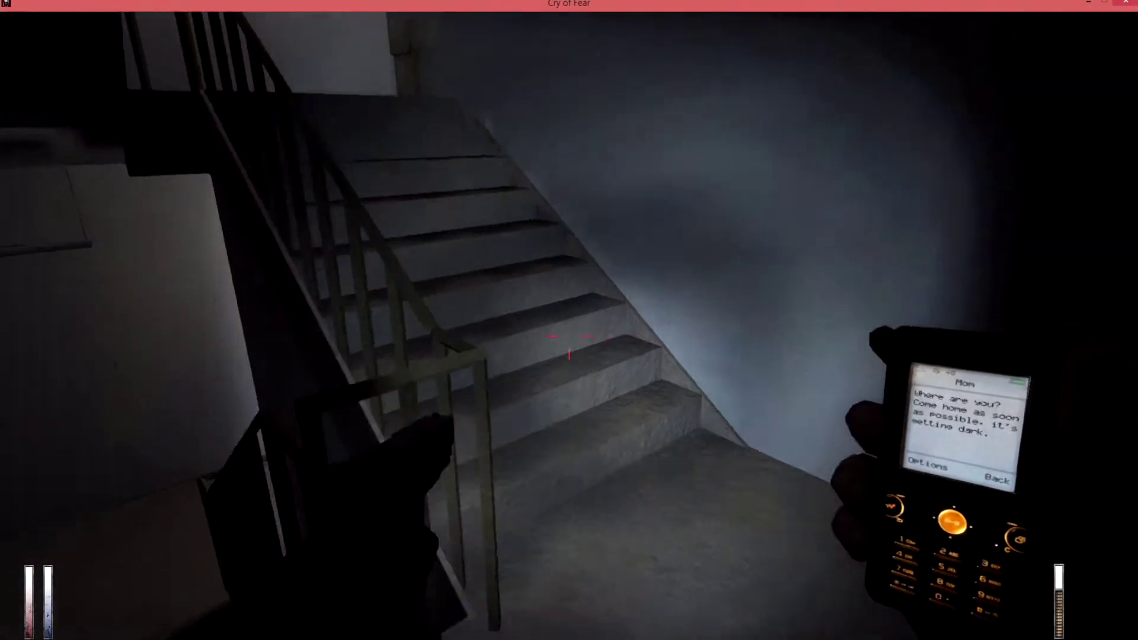
{"action": "key", "text": "w"}
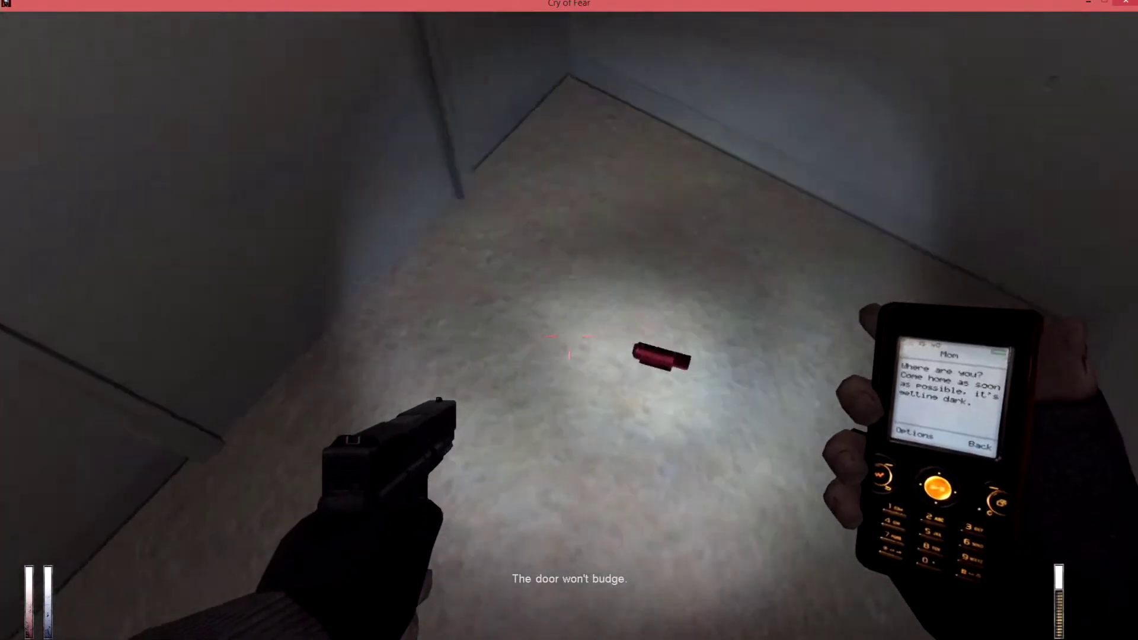
{"action": "key", "text": "Tab"}
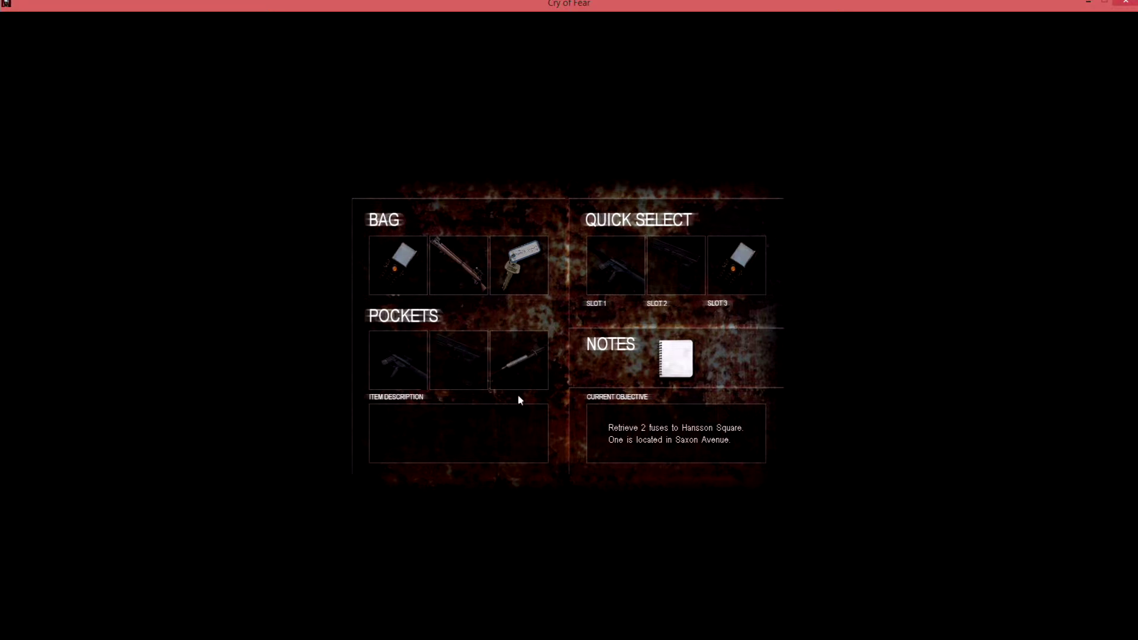
- Drop the Morphine Syringe, then reopen the inventory to bring up the Glock Tactical Light's actions
{"action": "right_click", "coordinate": [514, 351]}
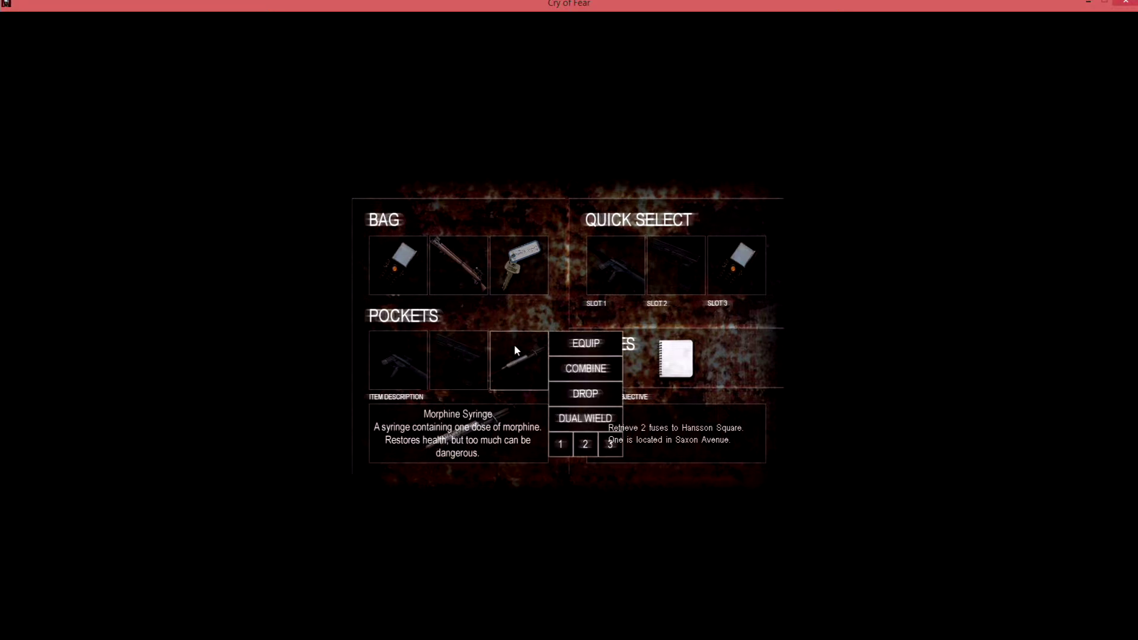
{"action": "left_click", "coordinate": [581, 394]}
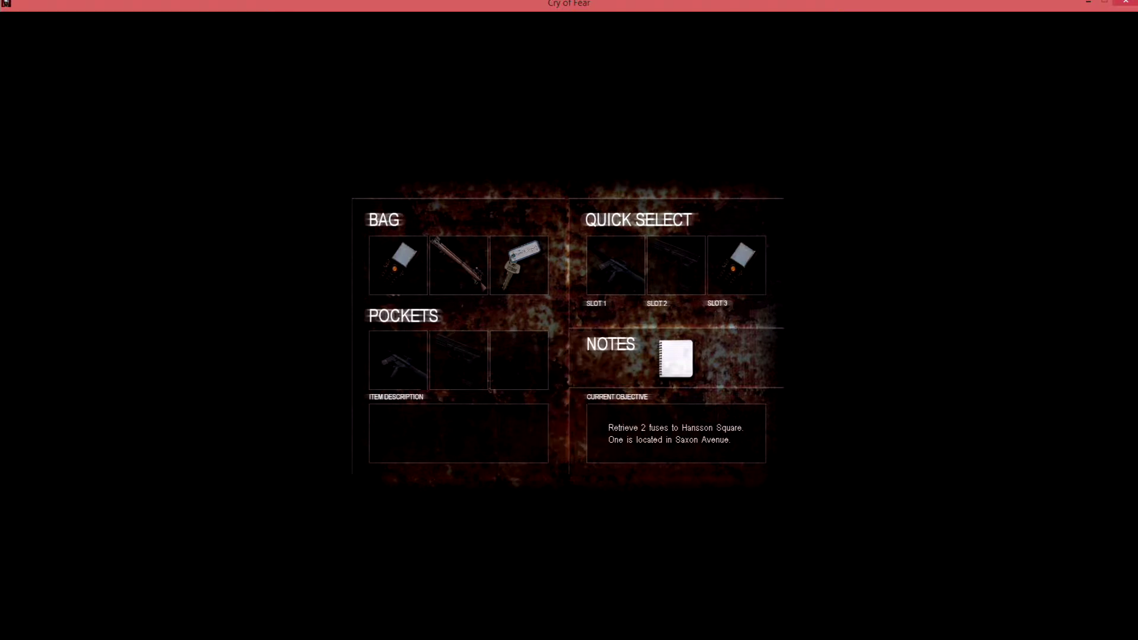
{"action": "key", "text": "Tab"}
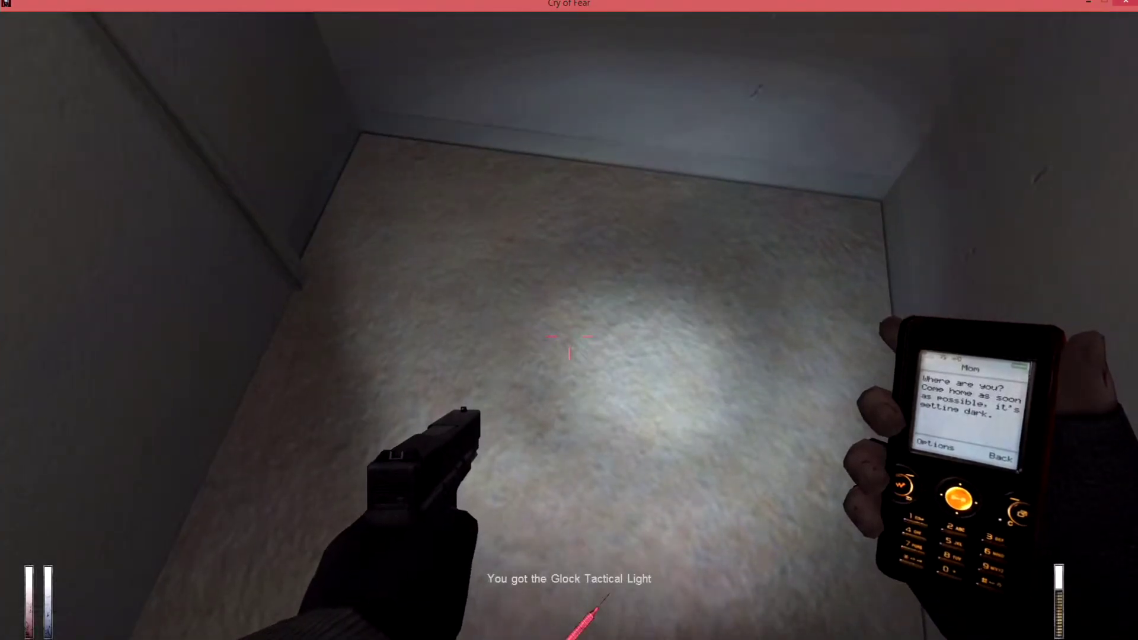
{"action": "key", "text": "Tab"}
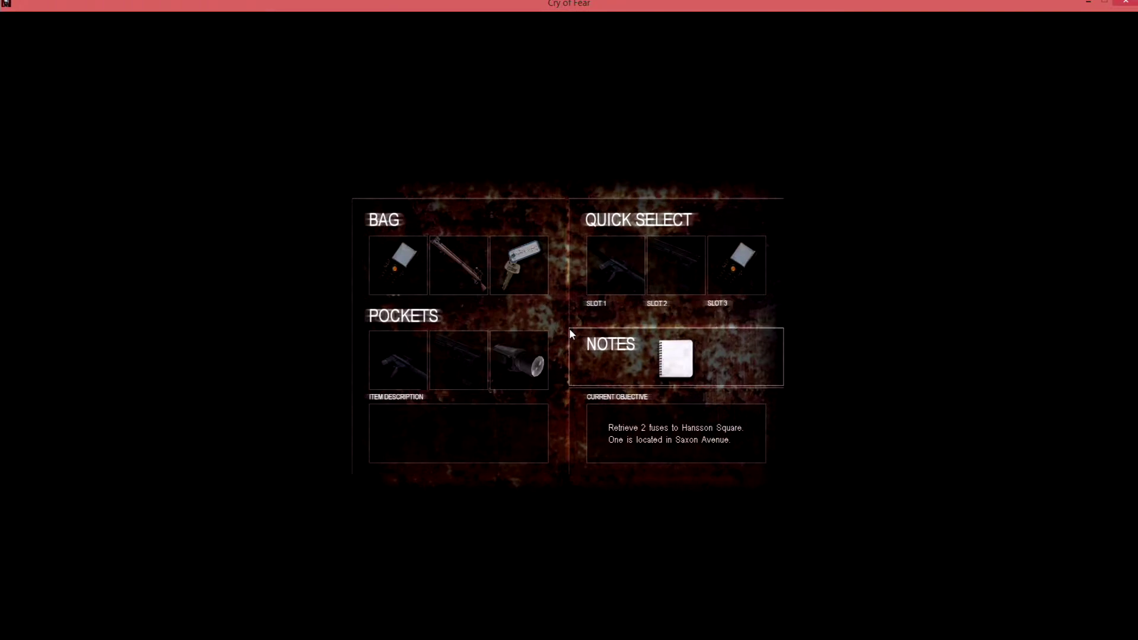
{"action": "right_click", "coordinate": [523, 347]}
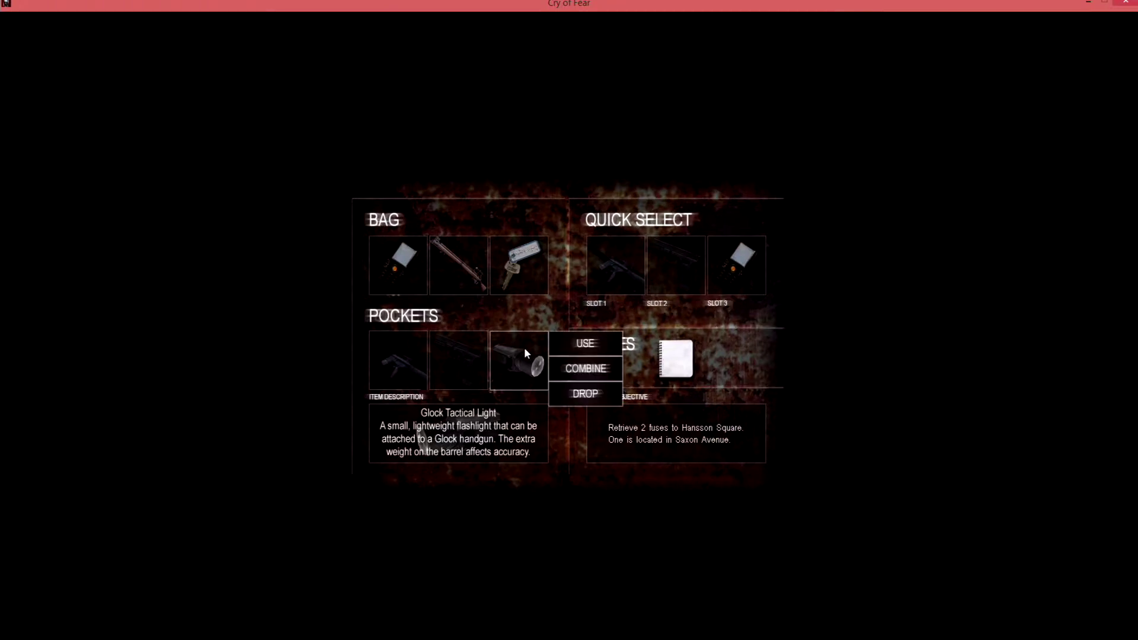
- Equip the Glock Tactical Light, then swap the phone for the pistol
{"action": "left_click", "coordinate": [582, 376]}
{"action": "key", "text": "Tab"}
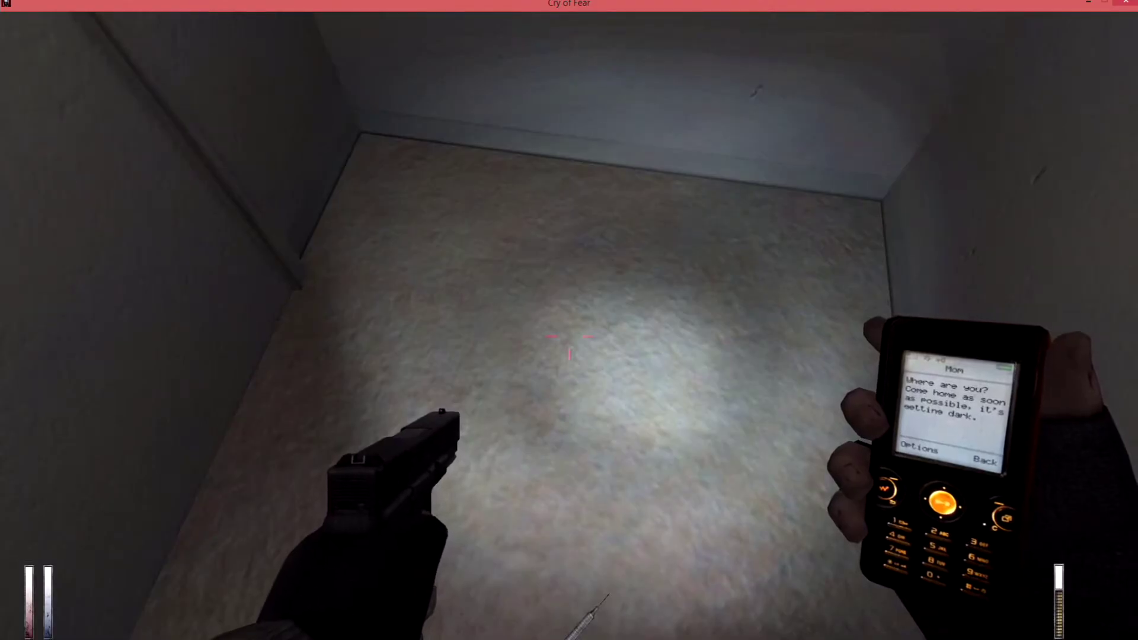
{"action": "key", "text": "1"}
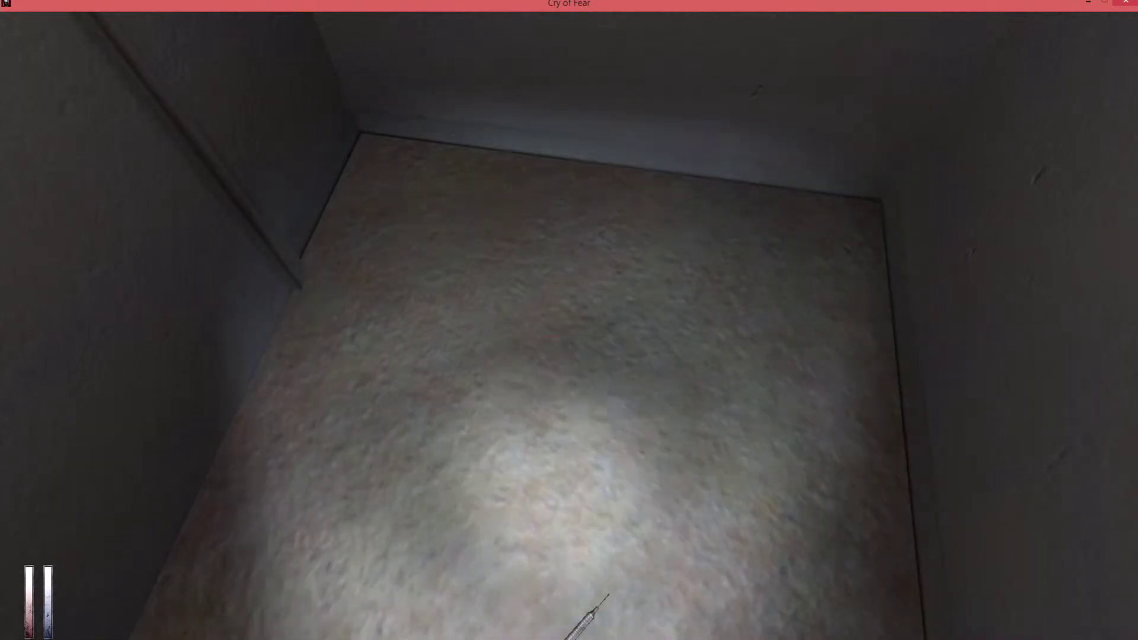
{"action": "key", "text": "2"}
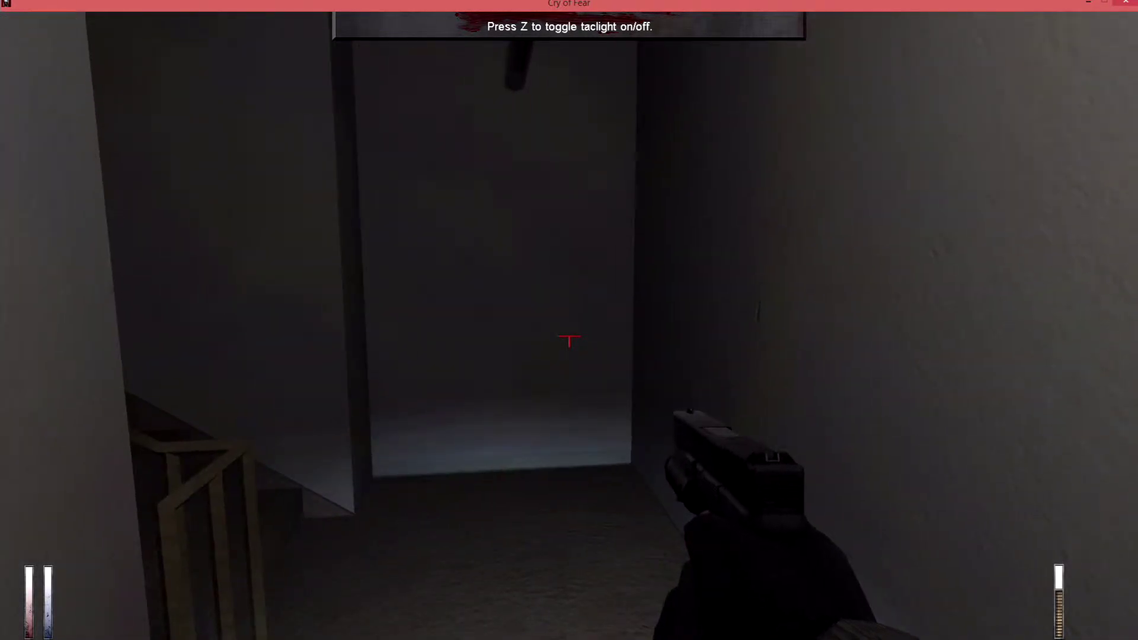
- Pick up the Morphine Syringe from the floor, toggling the pistol flashlight
{"action": "key", "text": "f"}
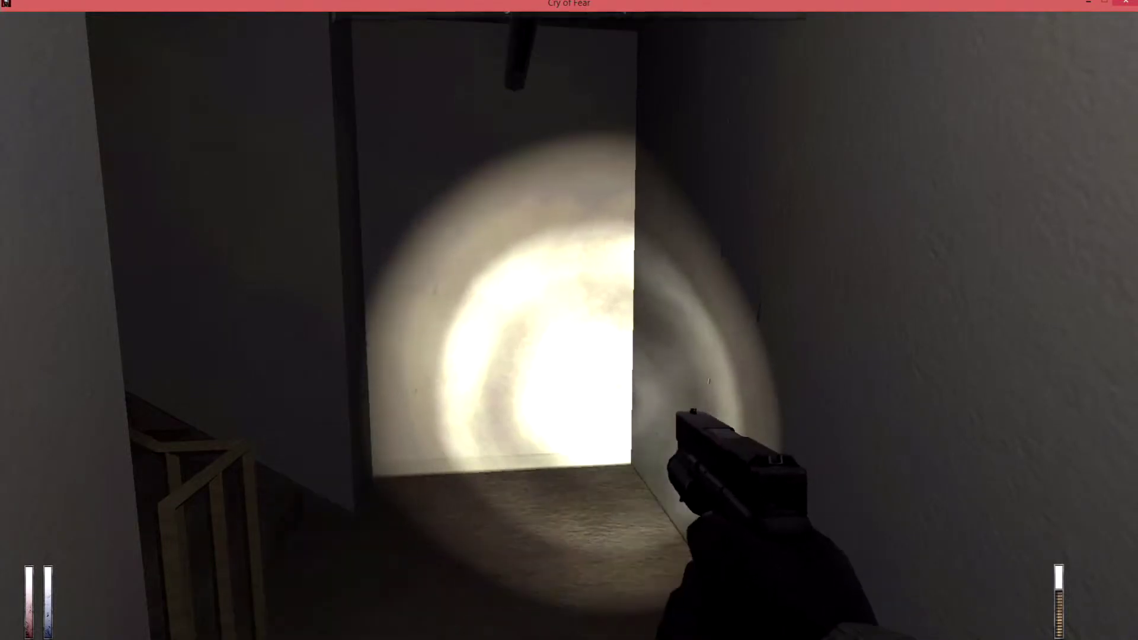
{"action": "key", "text": "f"}
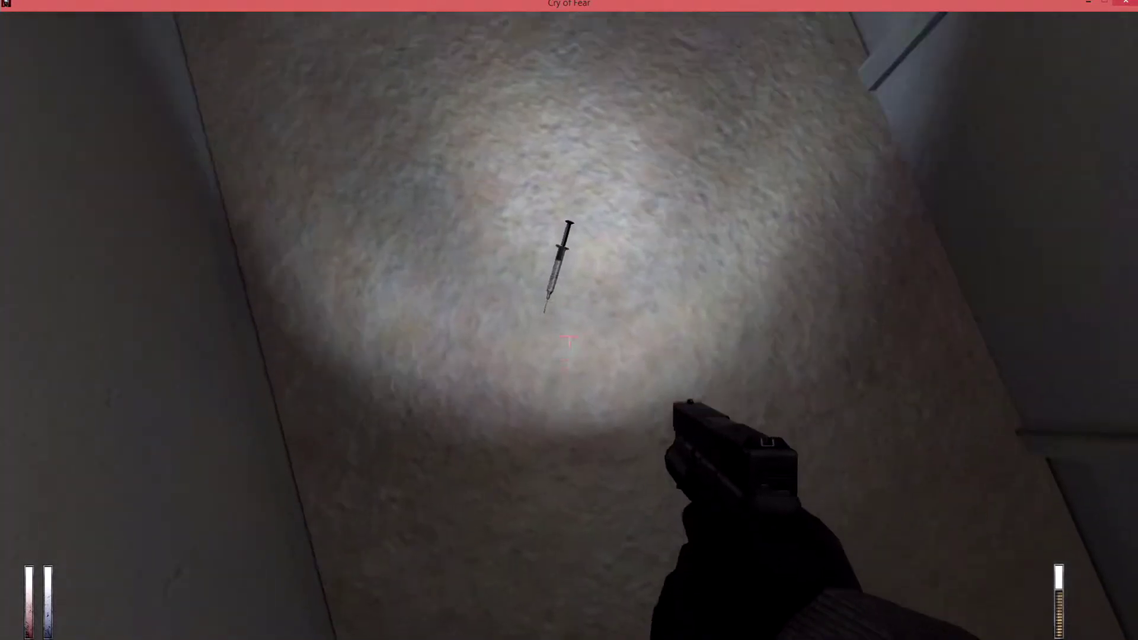
{"action": "key", "text": "e"}
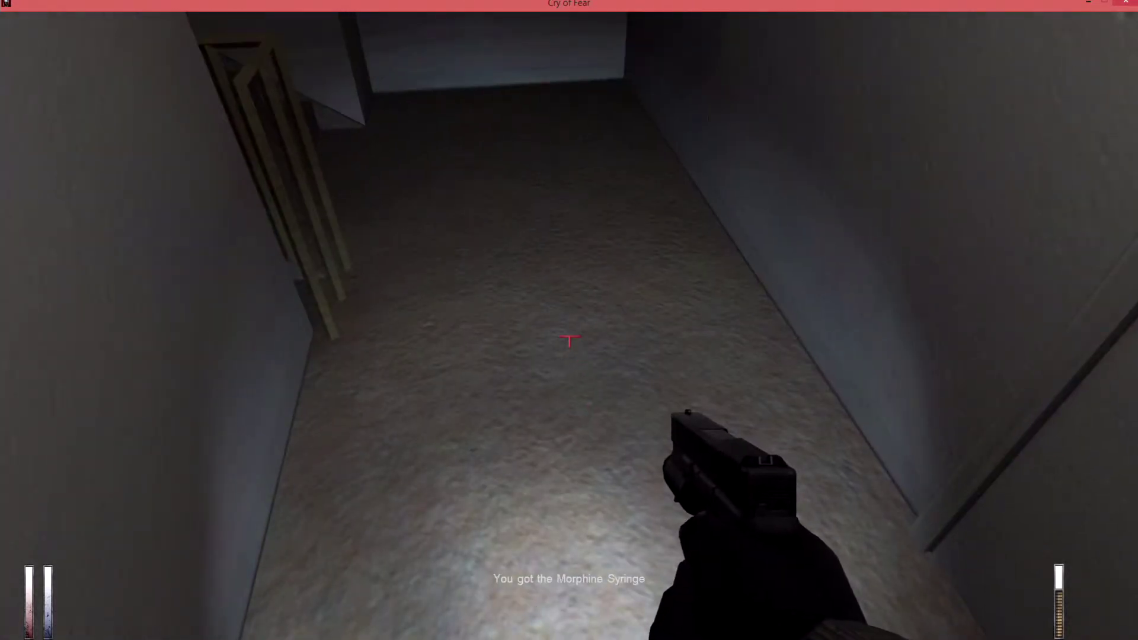
{"action": "key", "text": "f"}
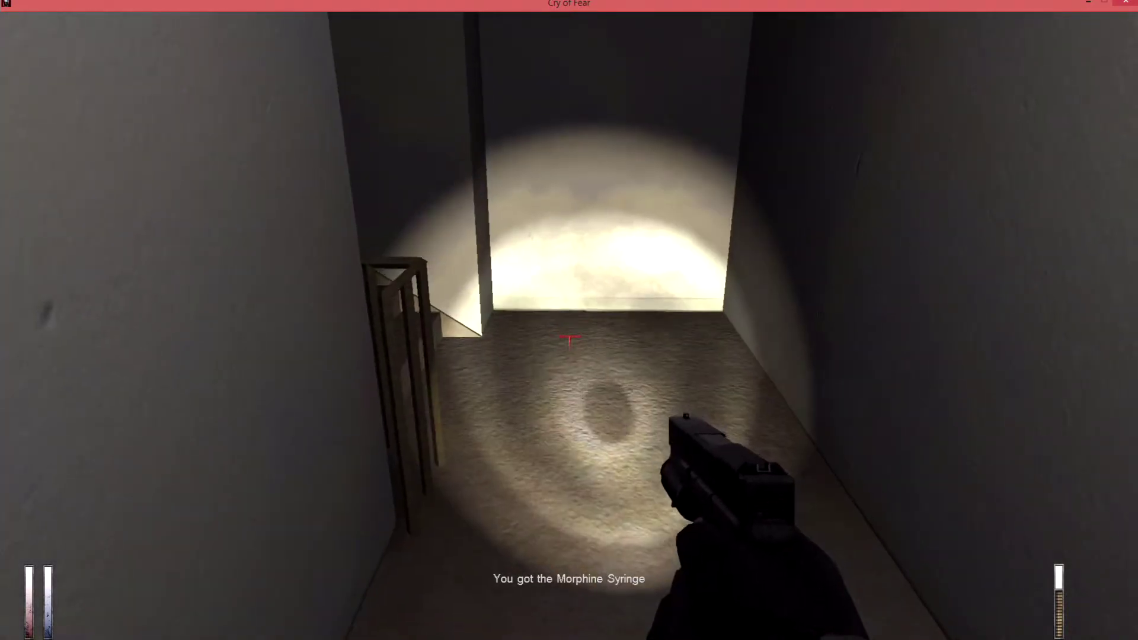
- Climb the stairwell to the newspaper-strewn landing and enter the dark room
{"action": "key", "text": "w"}
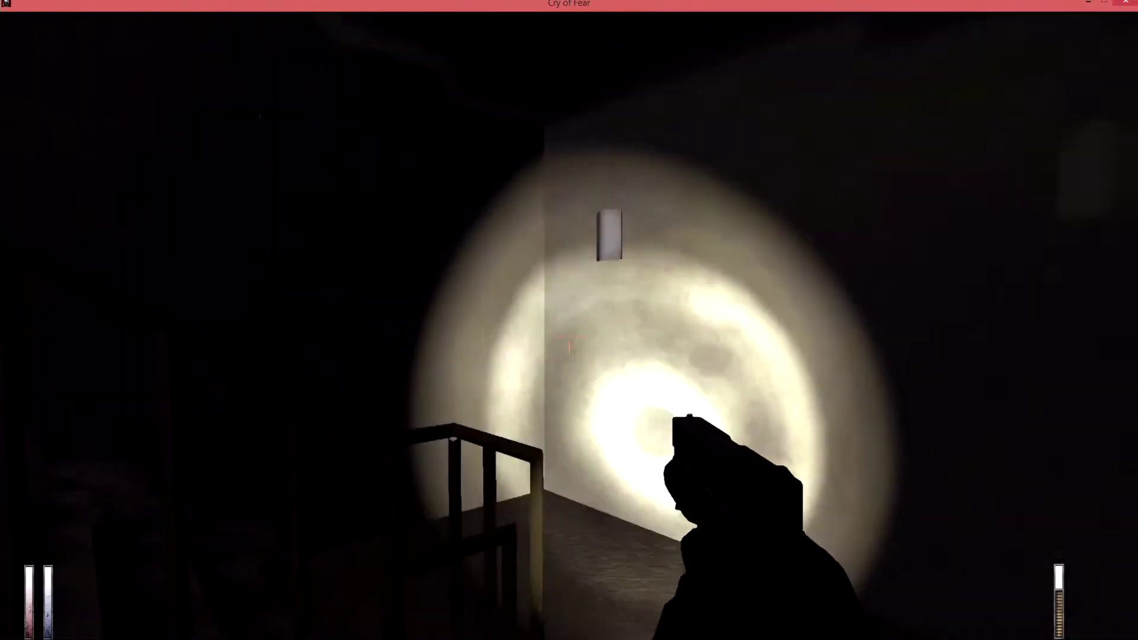
{"action": "key", "text": "w"}
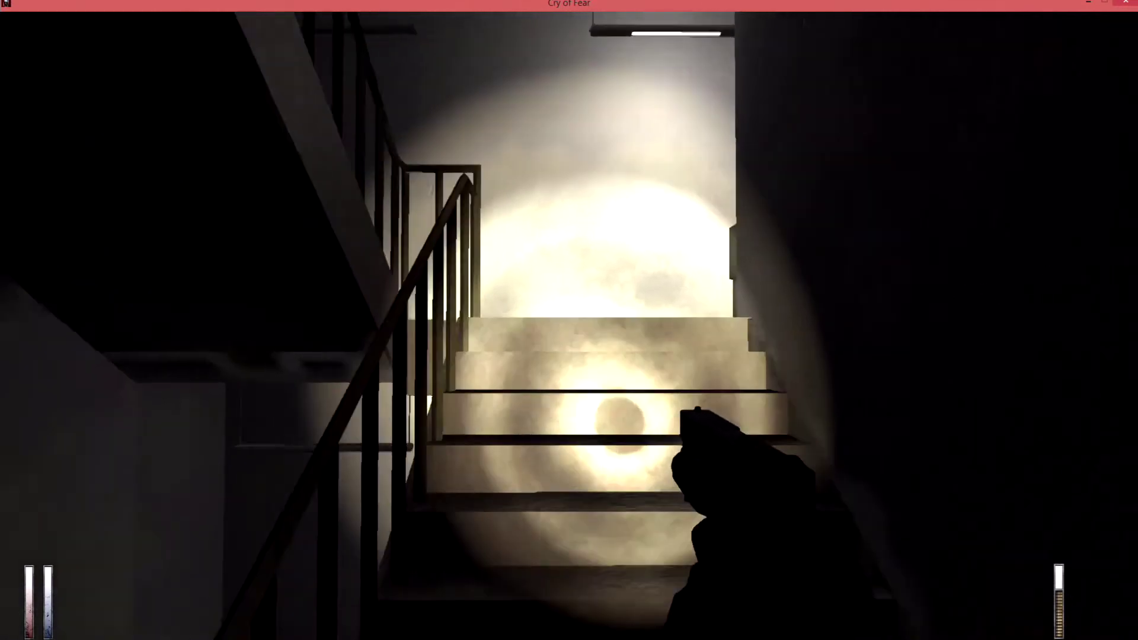
{"action": "key", "text": "w"}
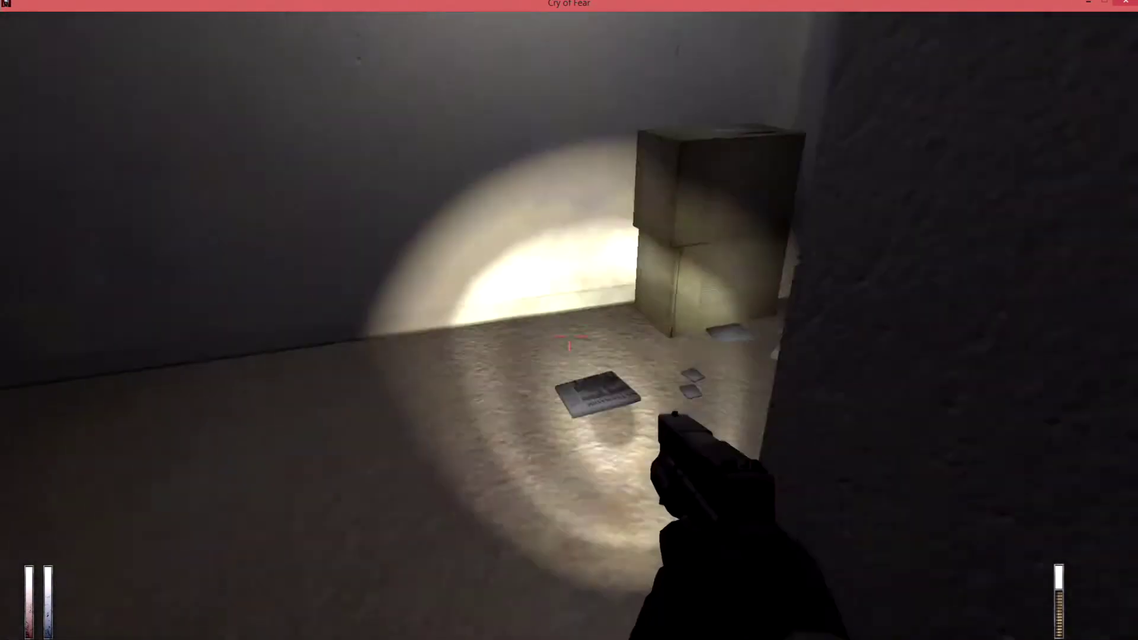
{"action": "key", "text": "w"}
{"action": "key", "text": "w"}
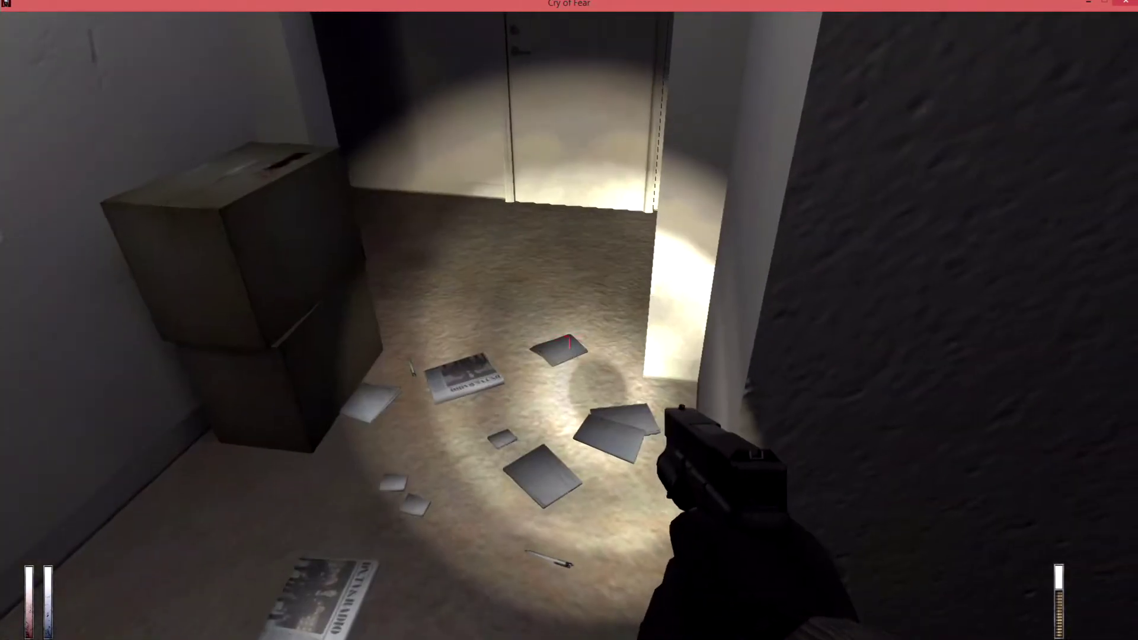
{"action": "key", "text": "w"}
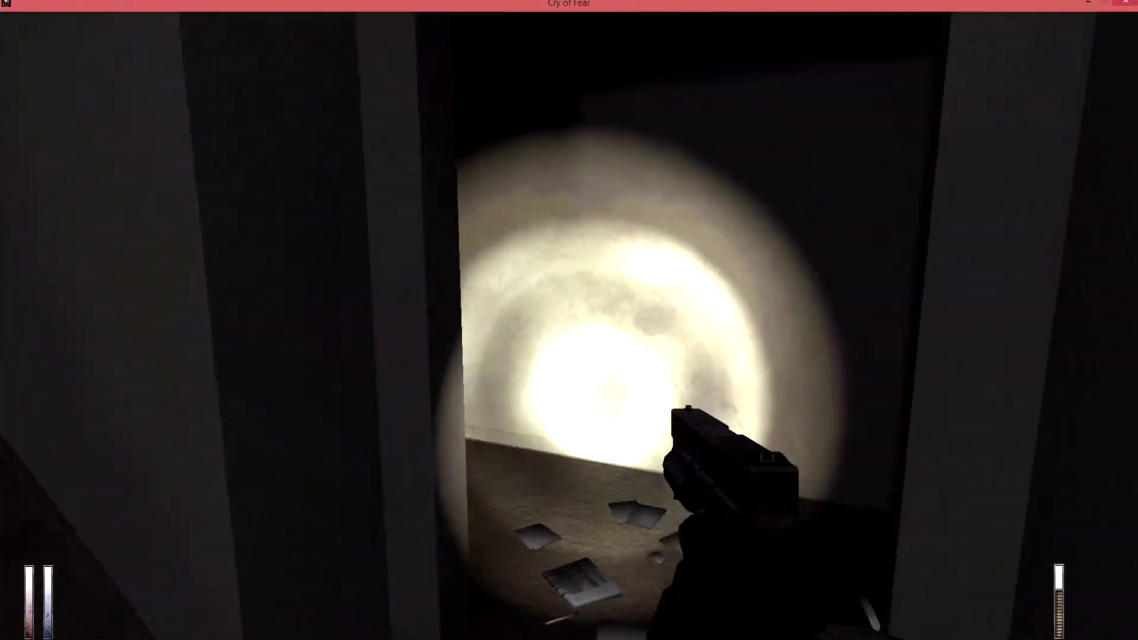
{"action": "key", "text": "w"}
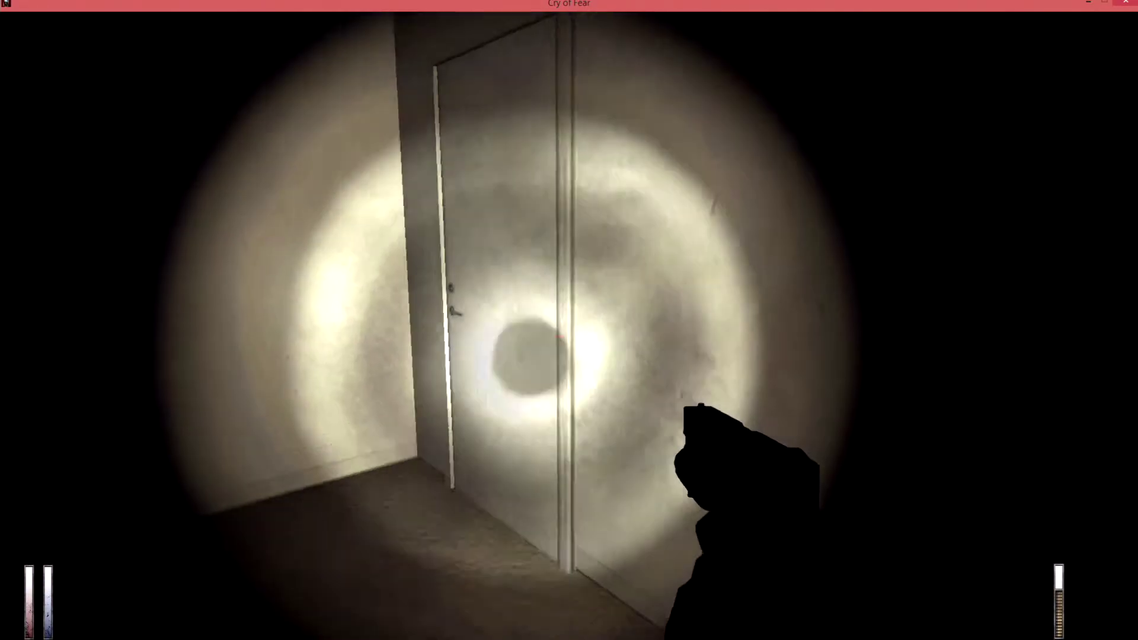
- Read Mom's text message, then light the hallway and try its doors, which stay shut
{"action": "key", "text": "Tab"}
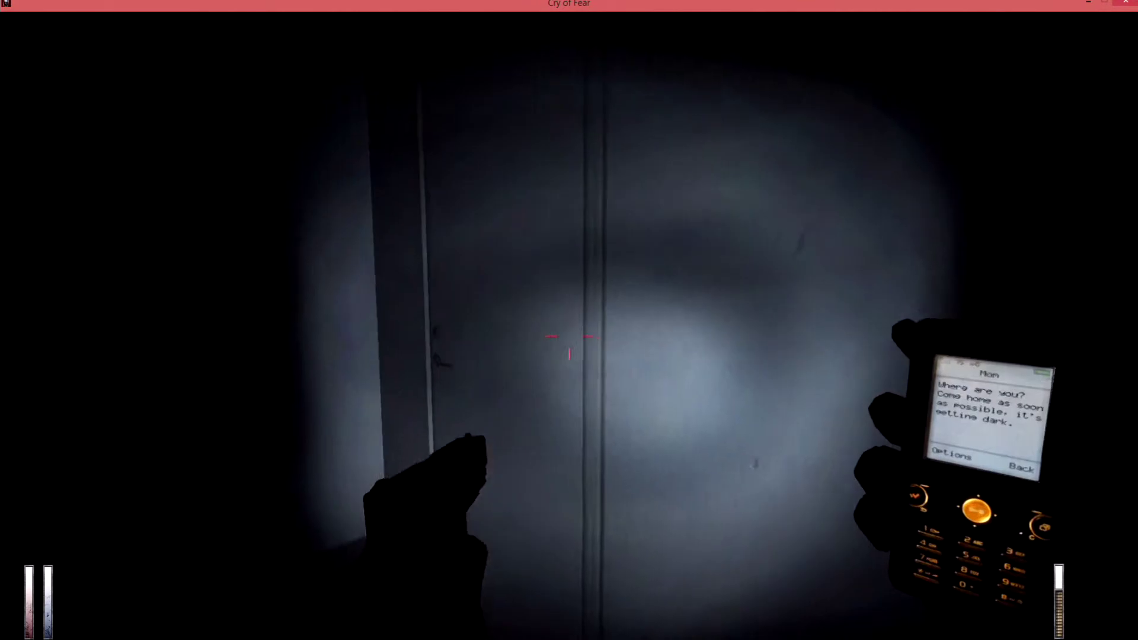
{"action": "key", "text": "Tab"}
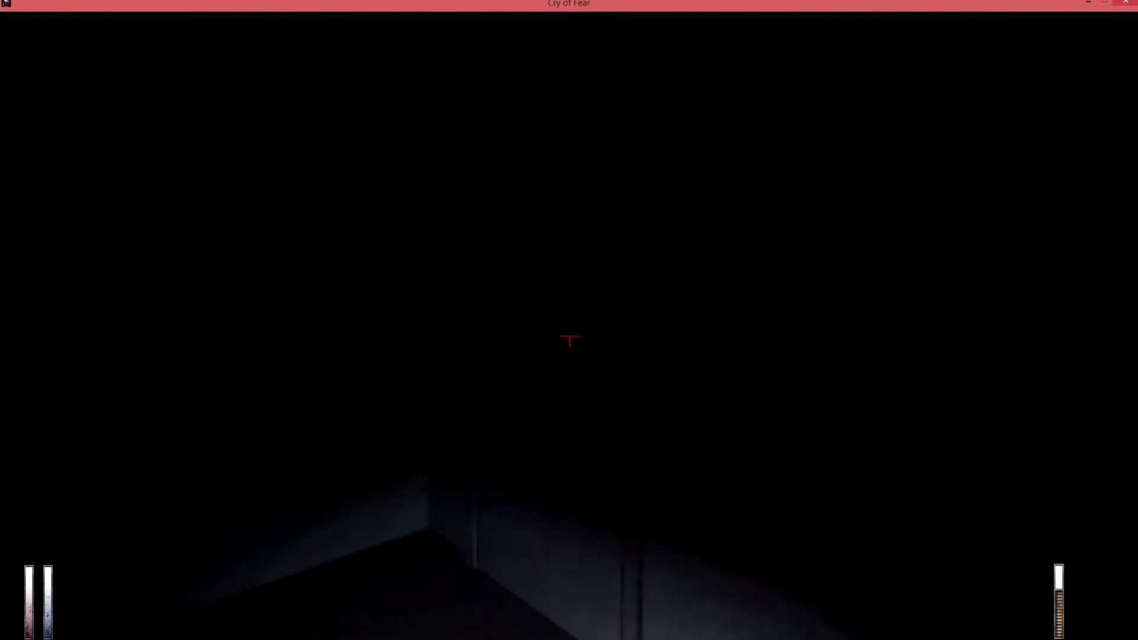
{"action": "key", "text": "f"}
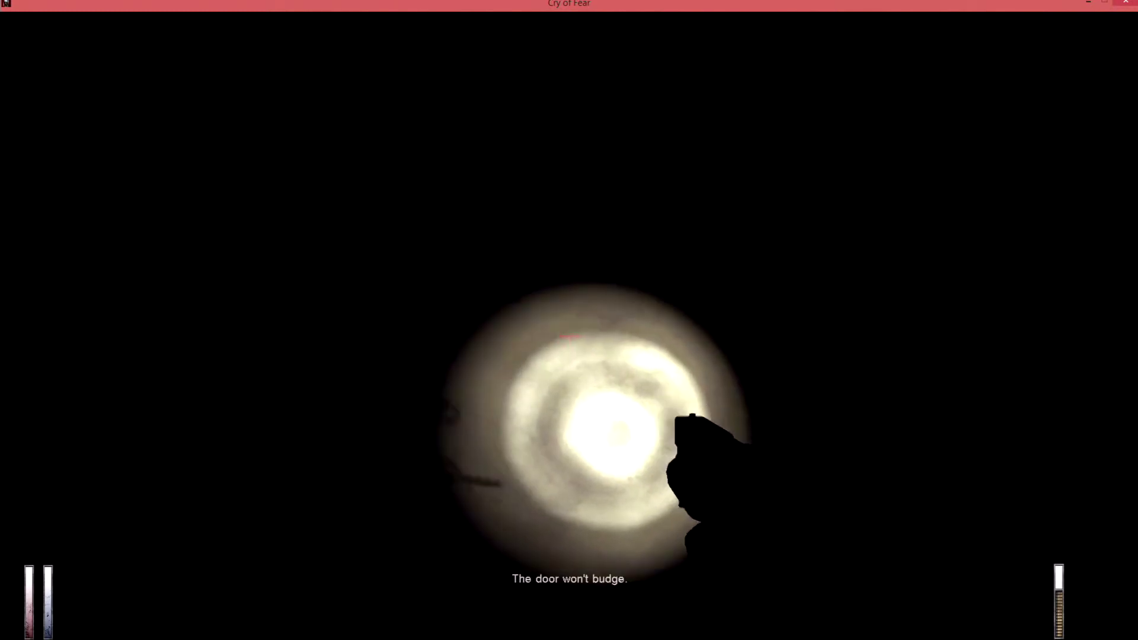
{"action": "key", "text": "w"}
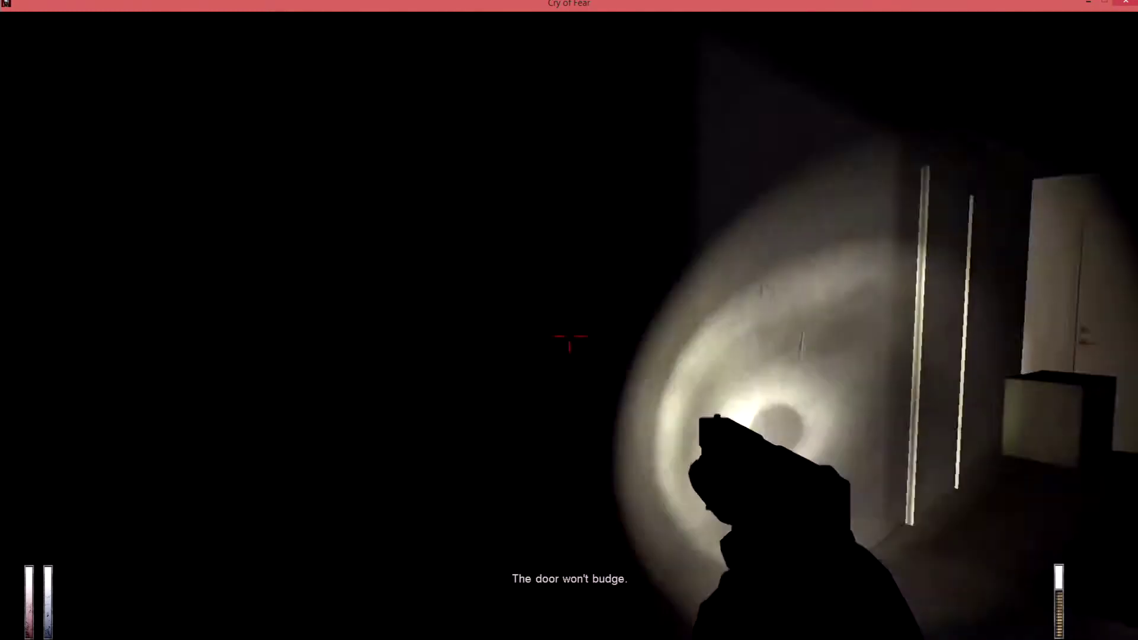
{"action": "key", "text": "w"}
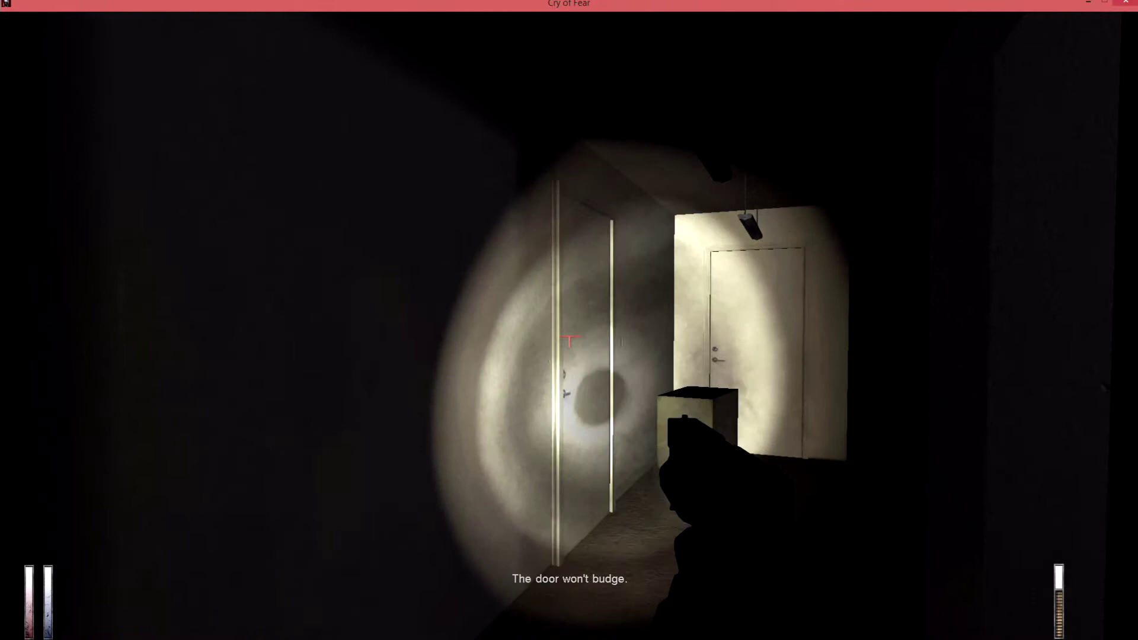
{"action": "key", "text": "w"}
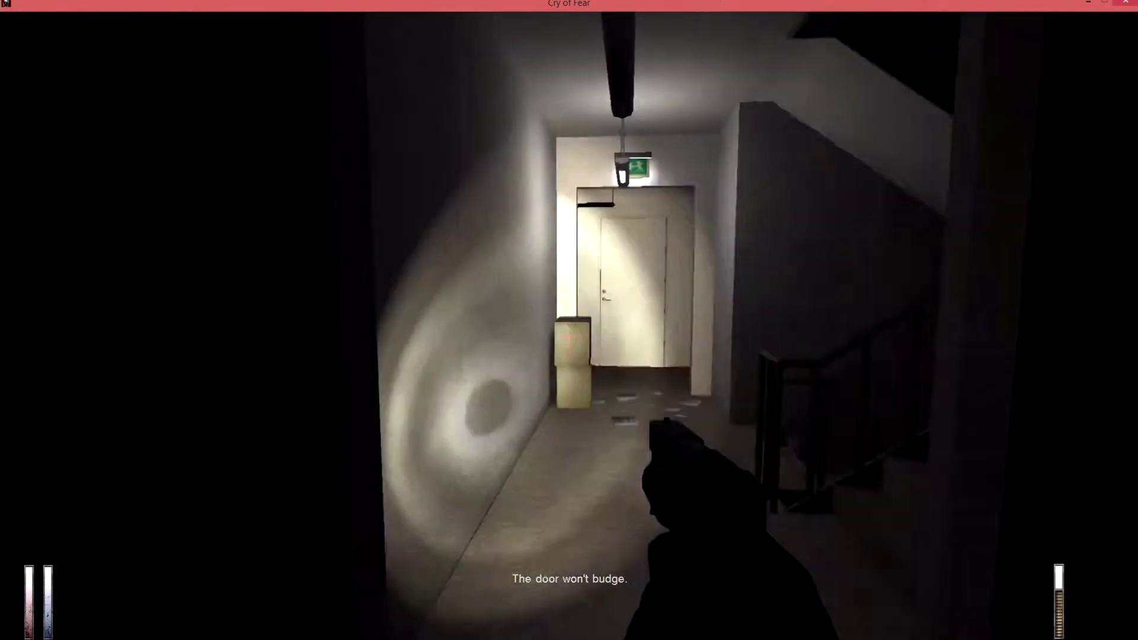
{"action": "key", "text": "w"}
{"action": "key", "text": "e"}
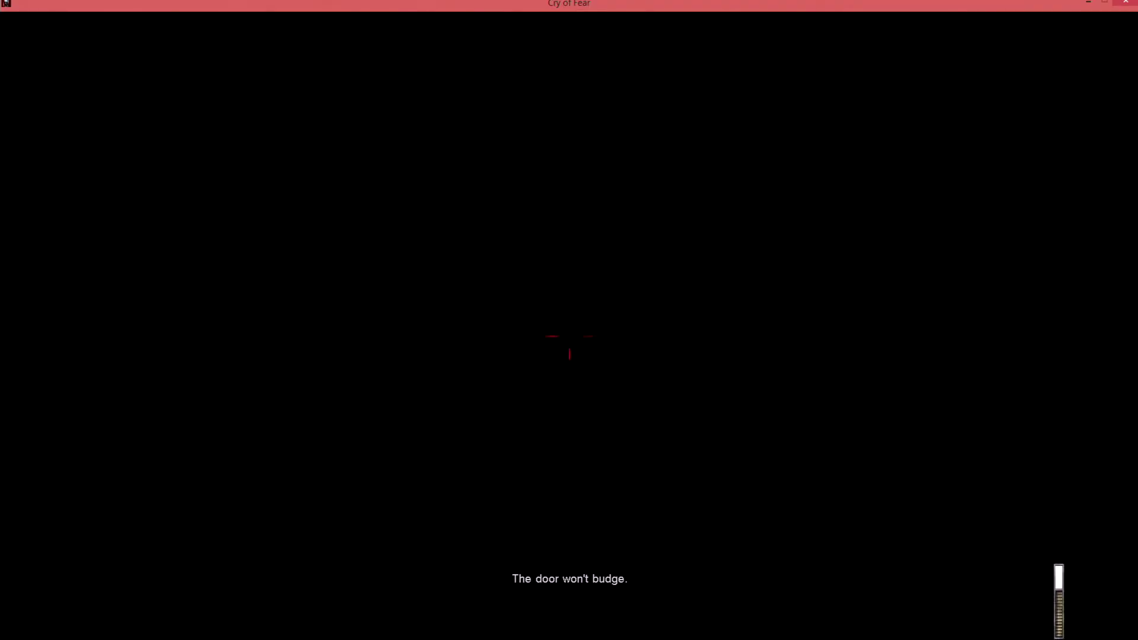
- Search the upstairs corridor and try a side door that won't open
{"action": "key", "text": "w"}
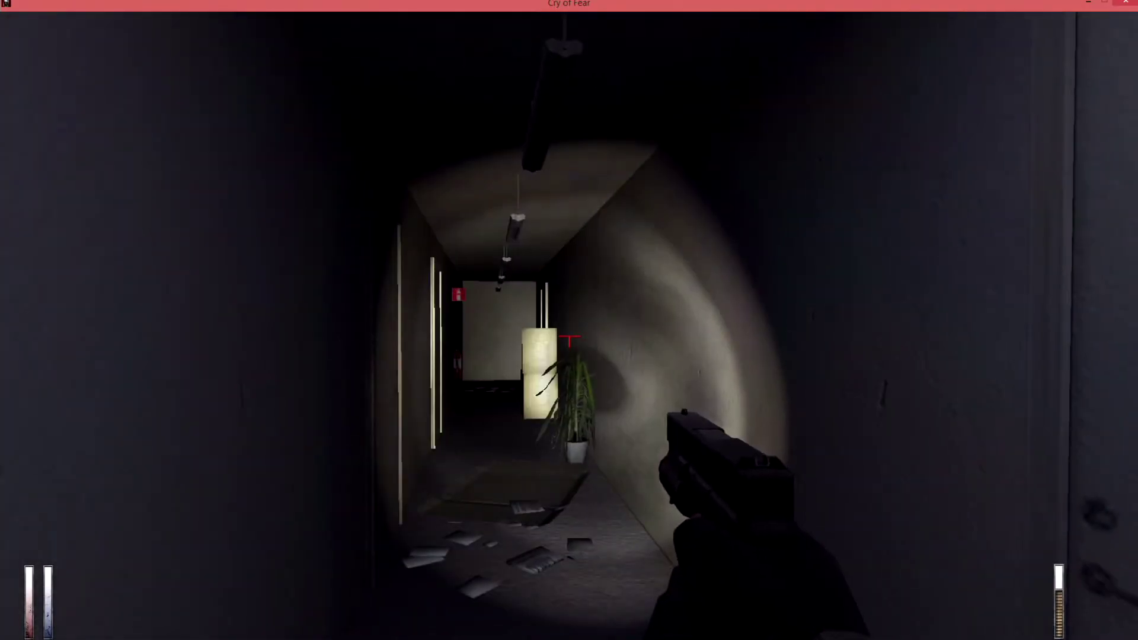
{"action": "key", "text": "w"}
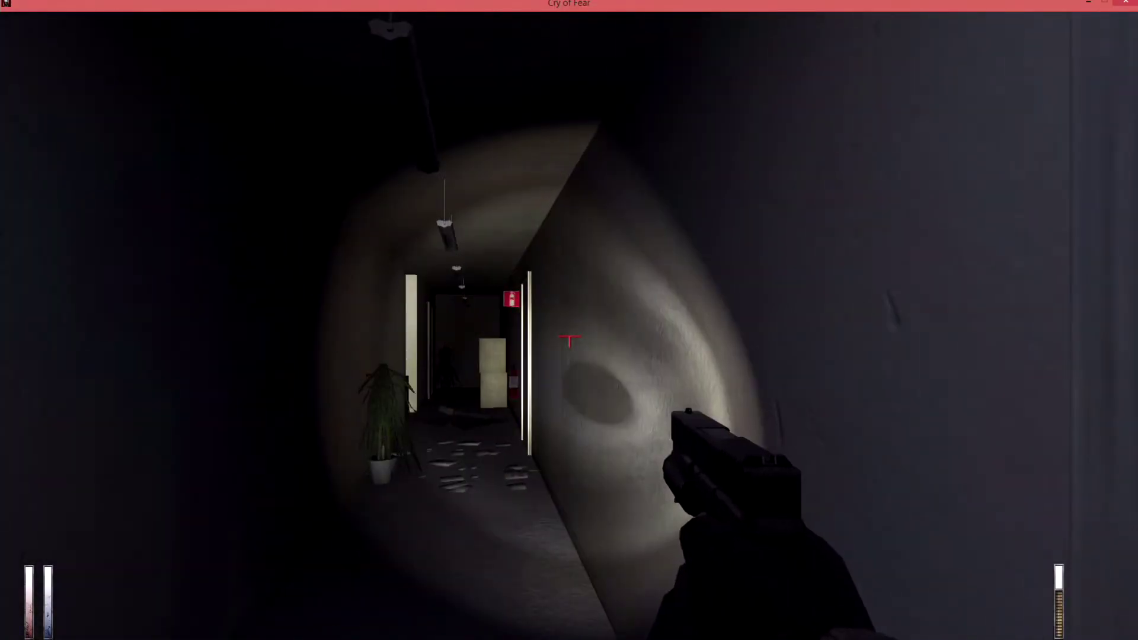
{"action": "key", "text": "w"}
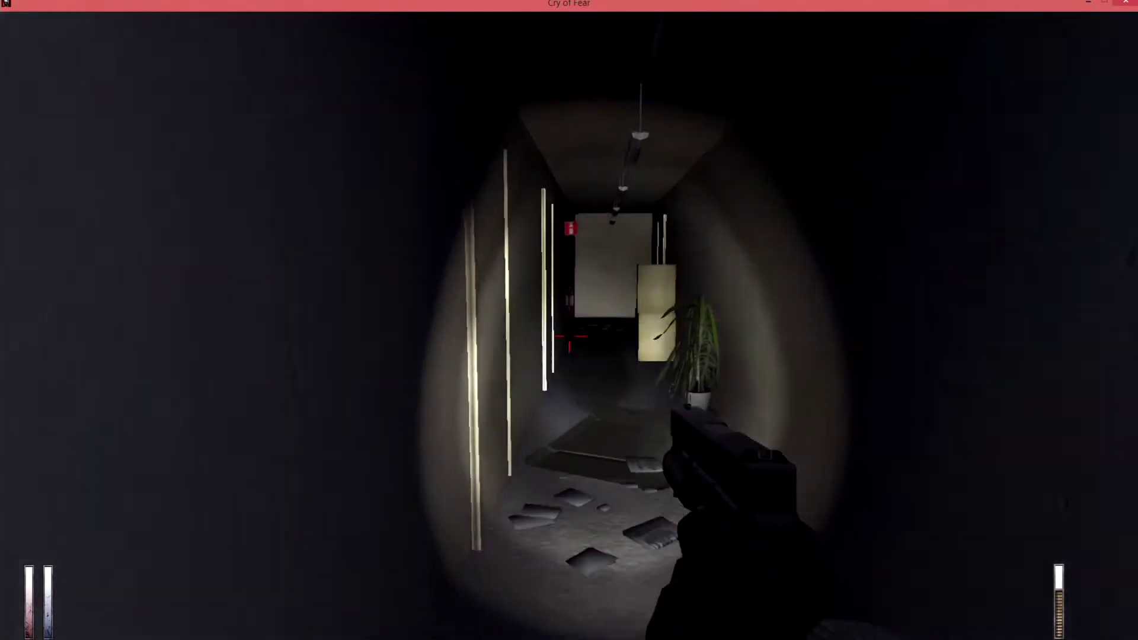
{"action": "key", "text": "e"}
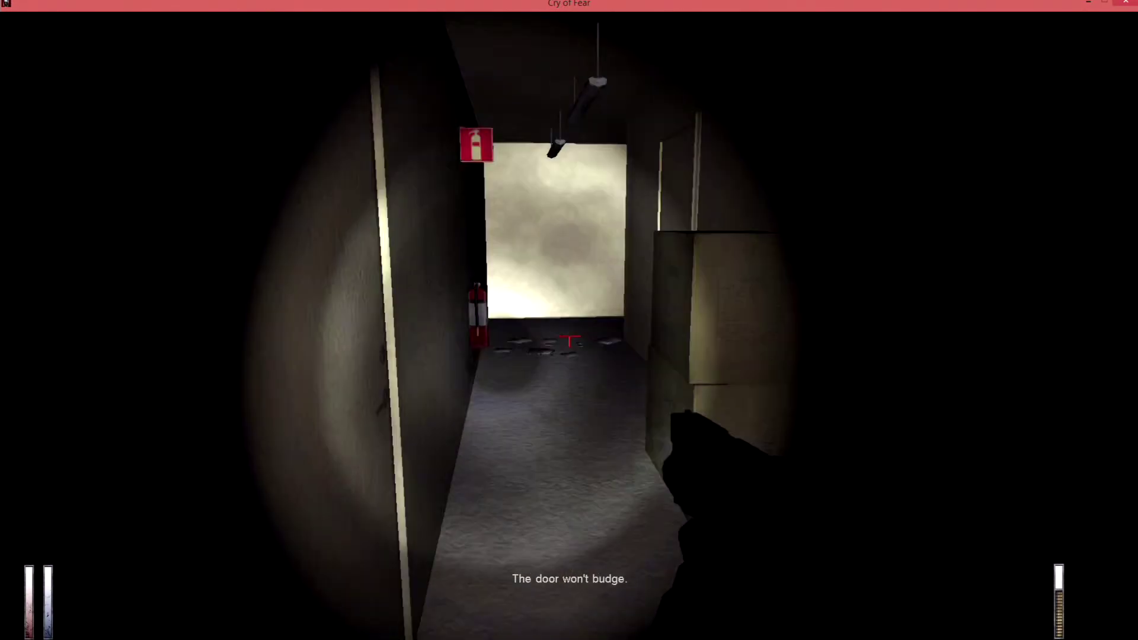
{"action": "key", "text": "w"}
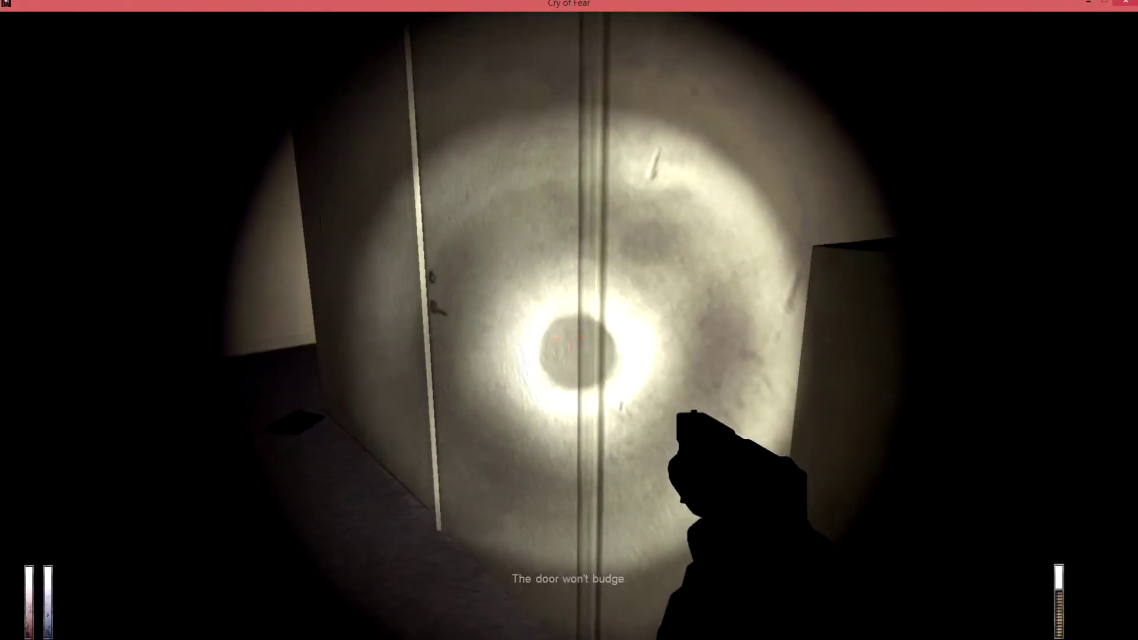
{"action": "key", "text": "w"}
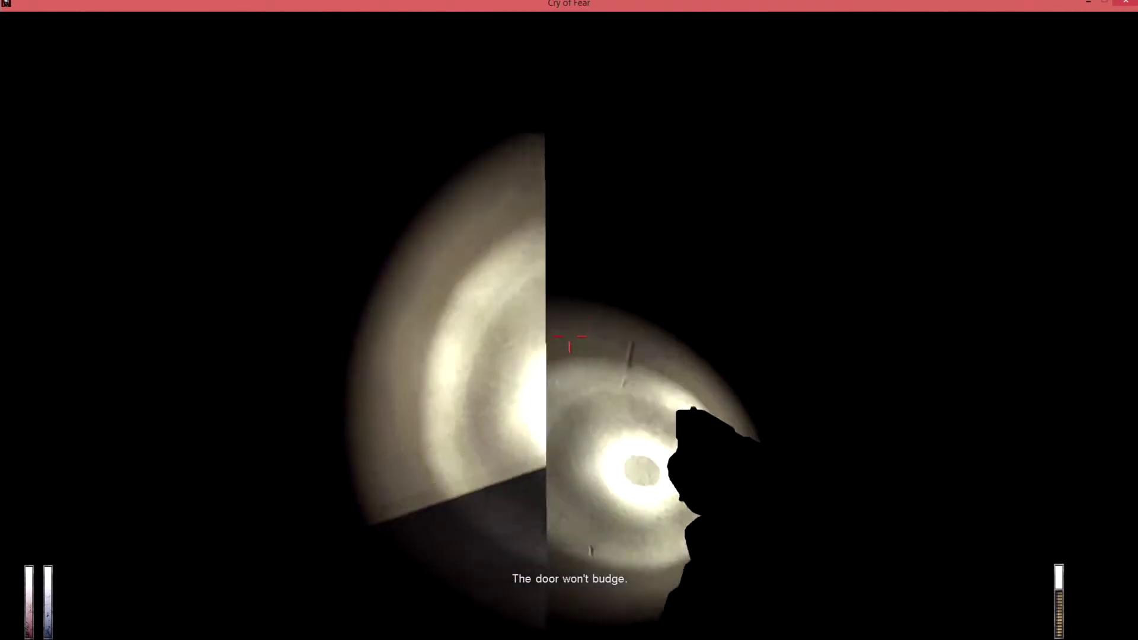
- Shoot the approaching ghostly woman twice until she drops, then check the corridor corner
{"action": "left_click", "coordinate": [569, 320]}
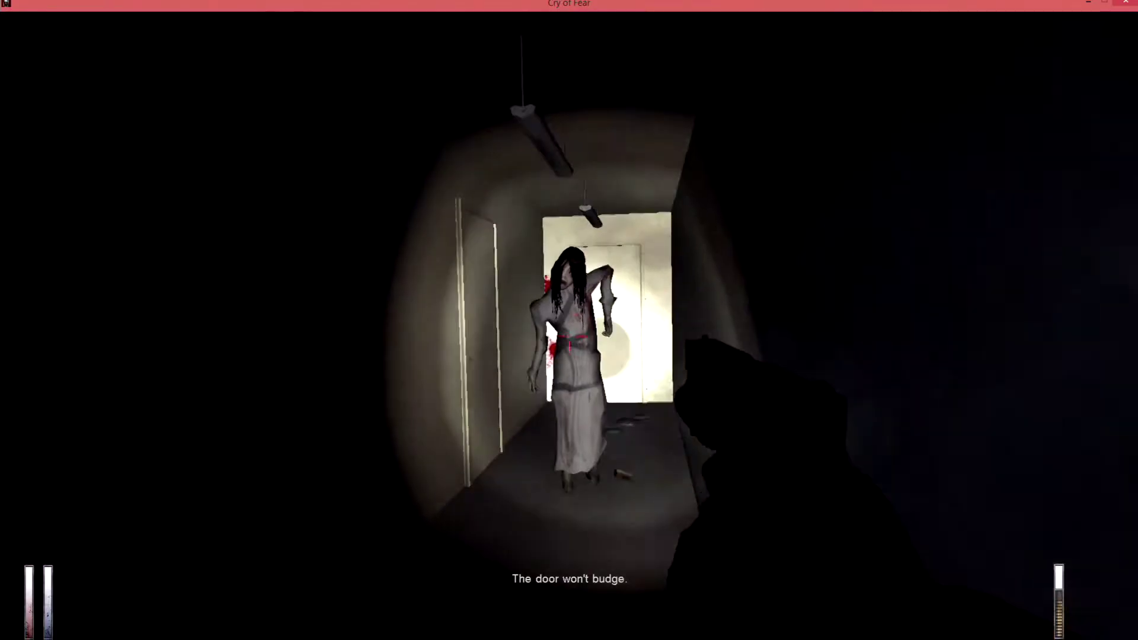
{"action": "left_click", "coordinate": [569, 321]}
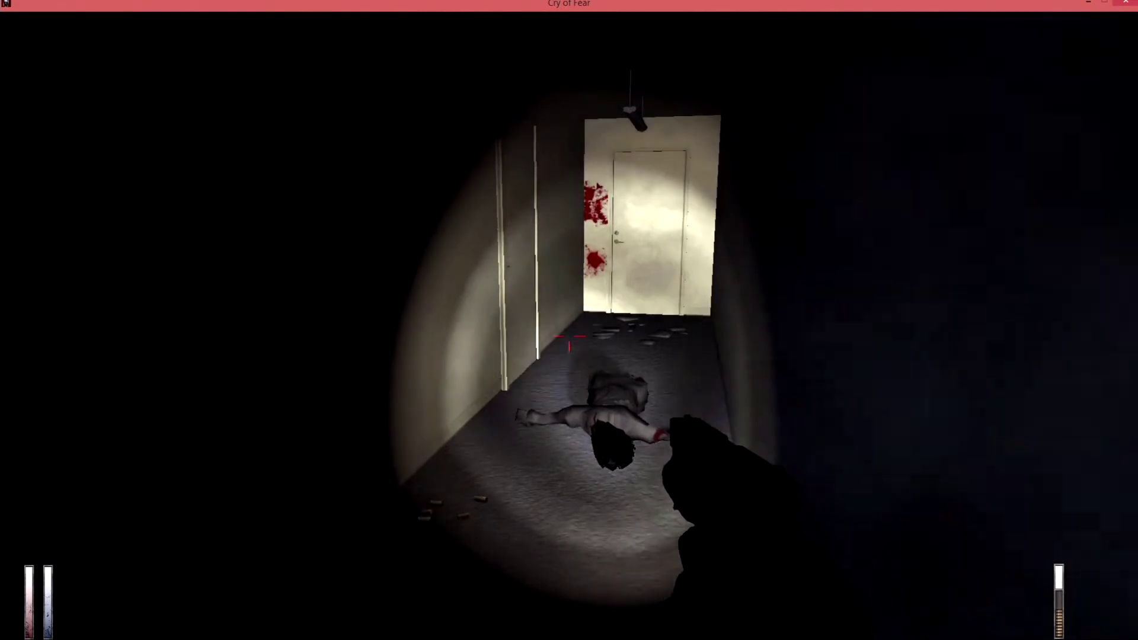
{"action": "key", "text": "w"}
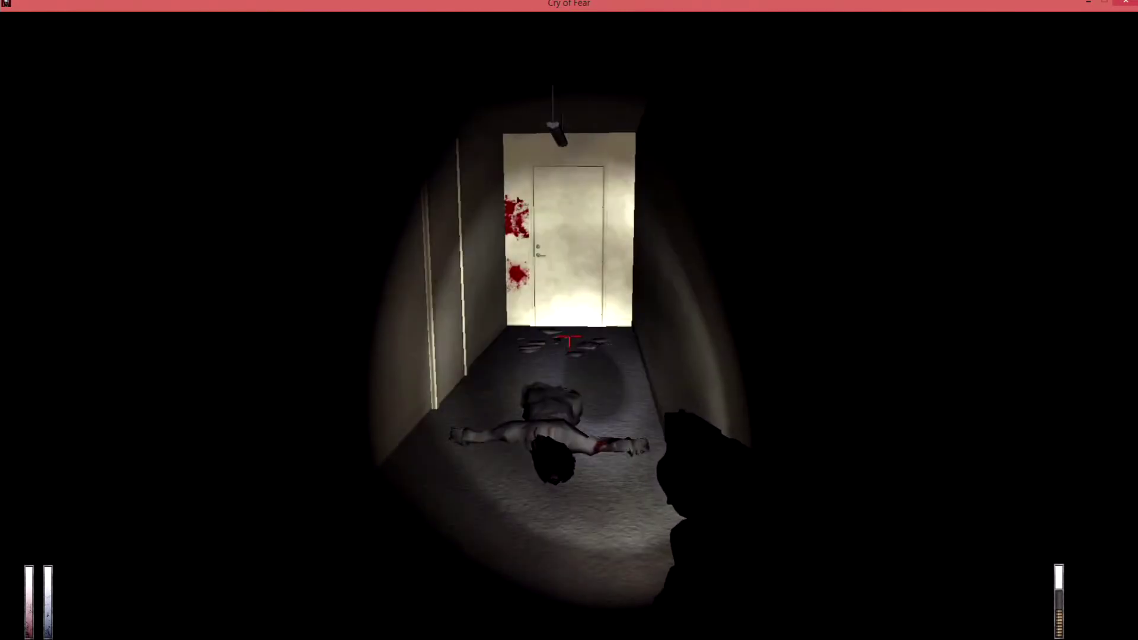
- Approach the bloodstained door near the fire extinguisher and bring up Mom's text on the phone
{"action": "key", "text": "w"}
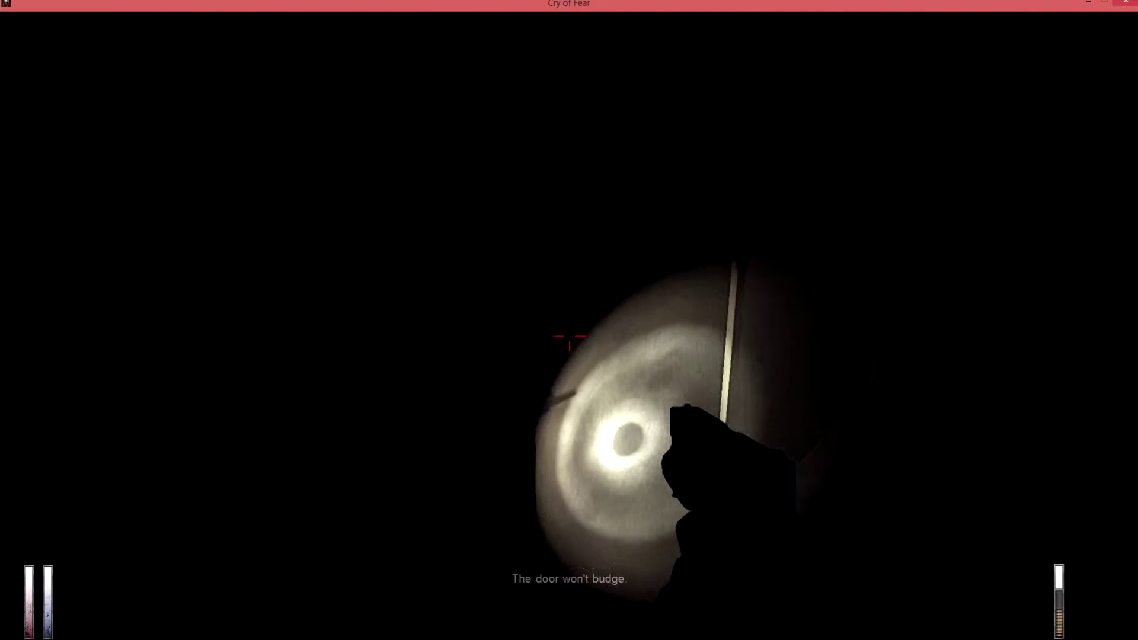
{"action": "key", "text": "w"}
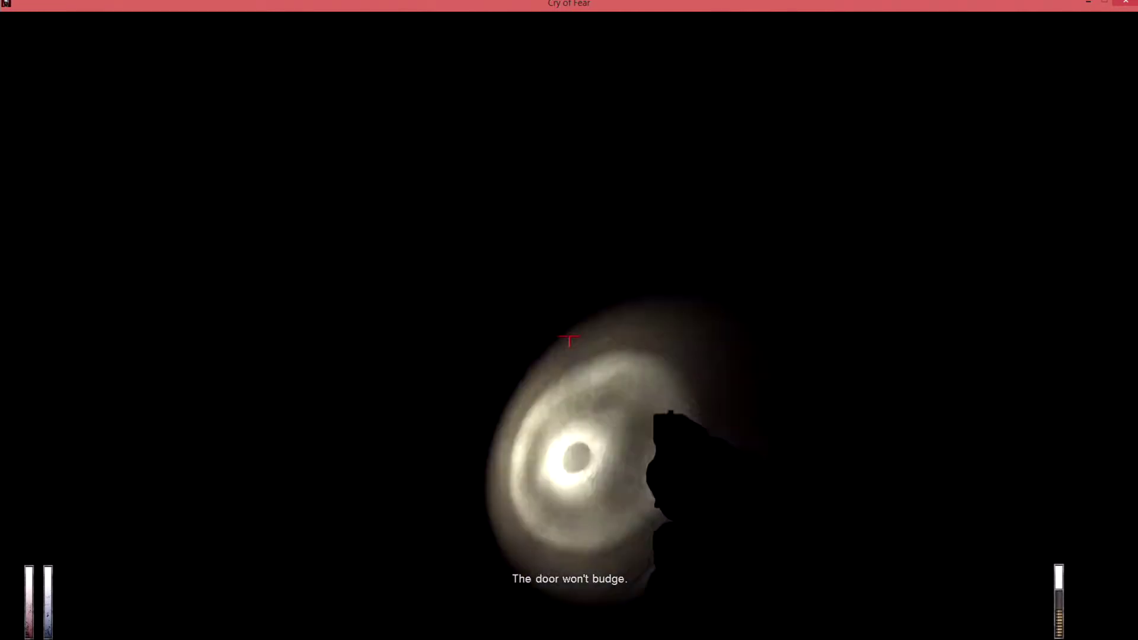
{"action": "key", "text": "w"}
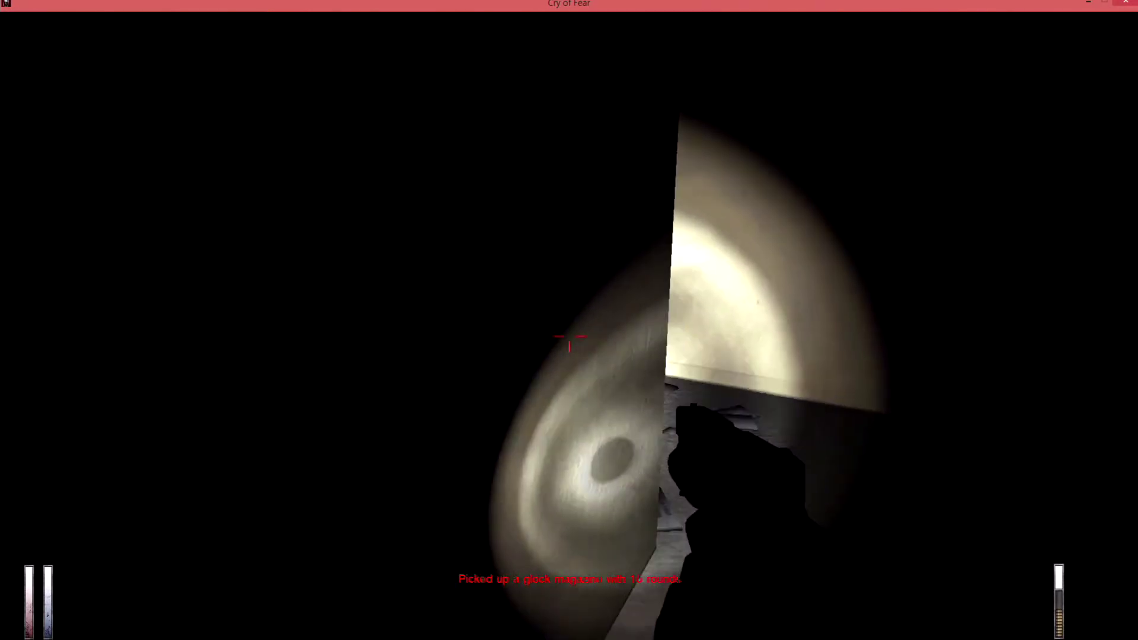
{"action": "key", "text": "w"}
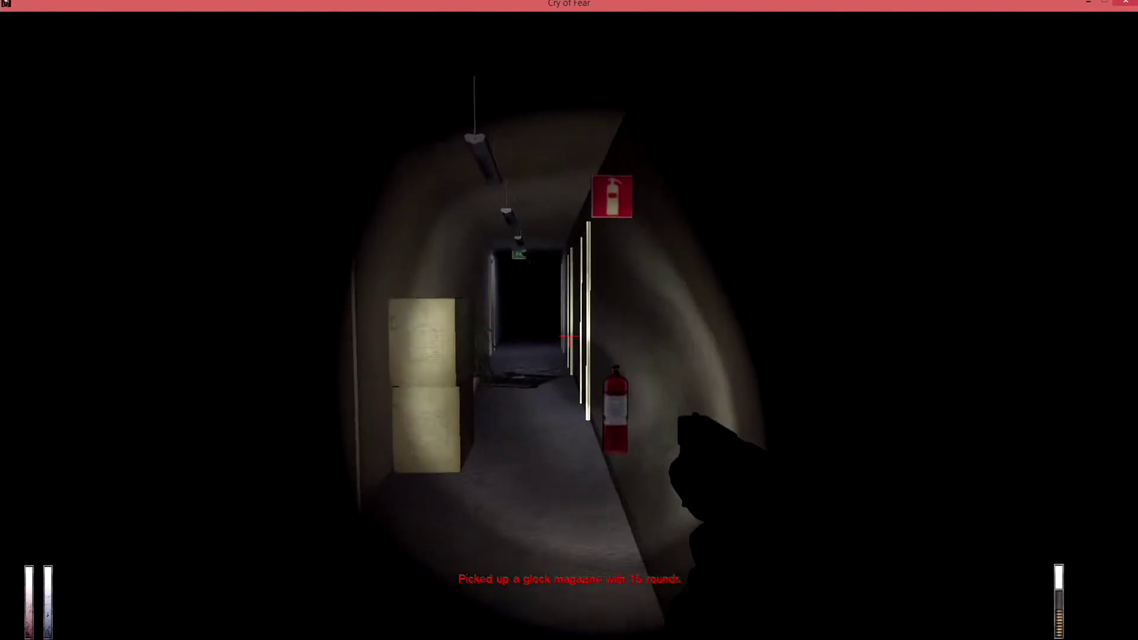
{"action": "key", "text": "f"}
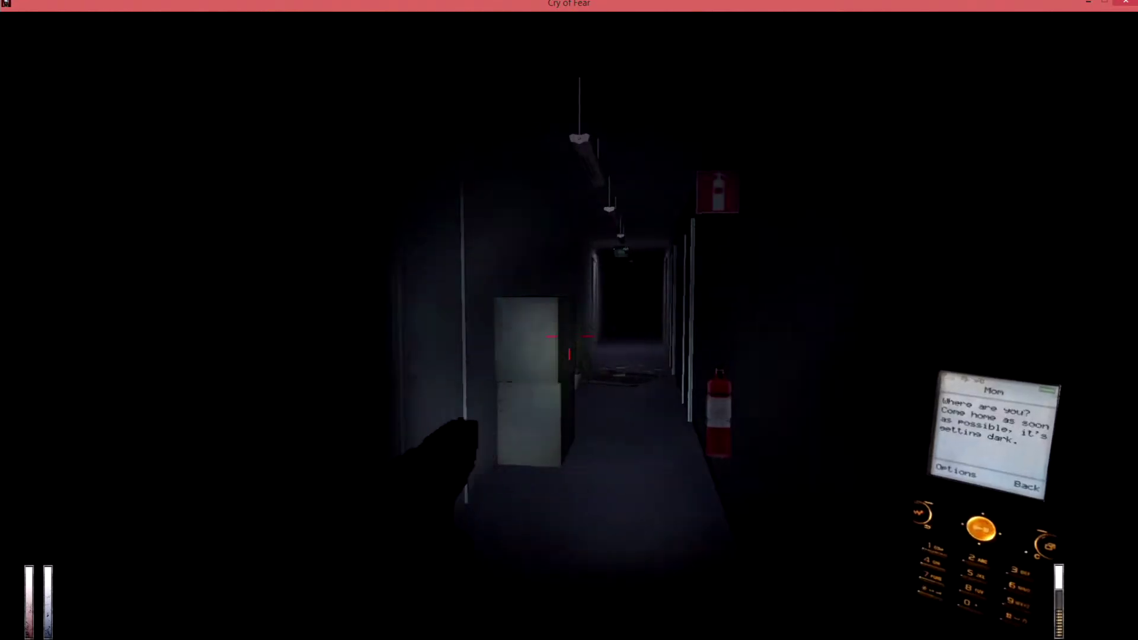
- Light the corridor, walk past the plant and try the stuck door twice
{"action": "key", "text": "f"}
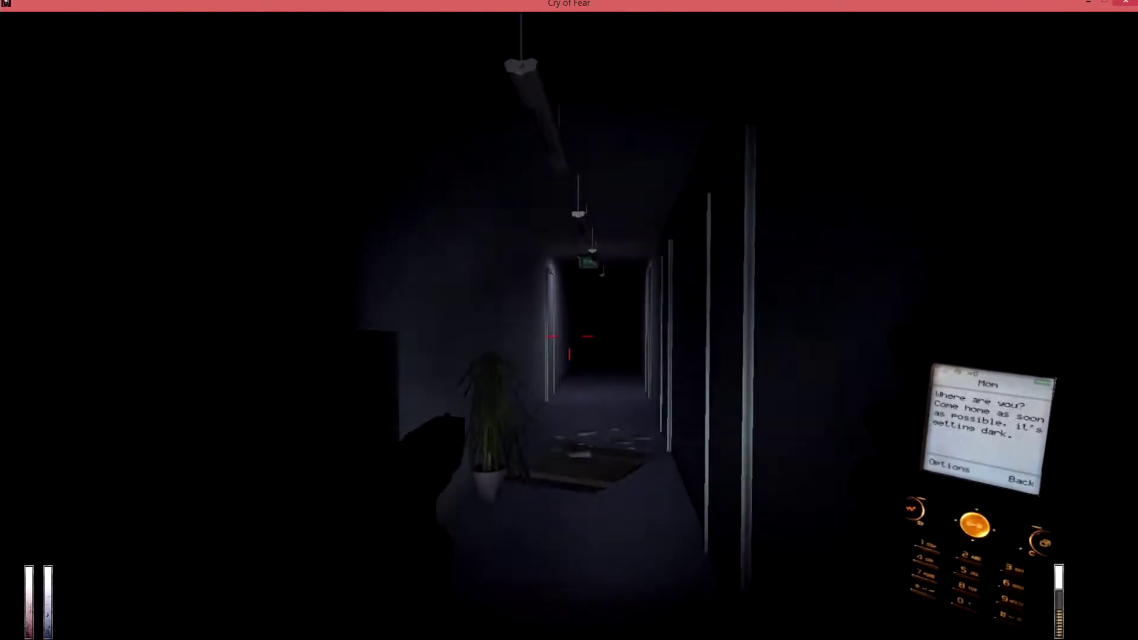
{"action": "key", "text": "w"}
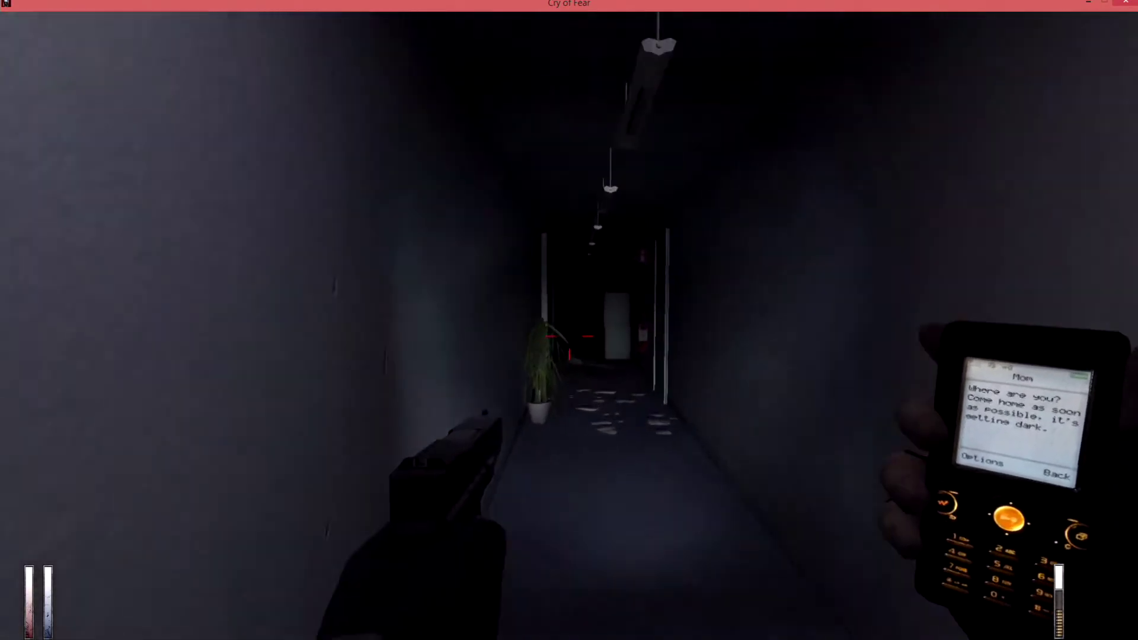
{"action": "key", "text": "w"}
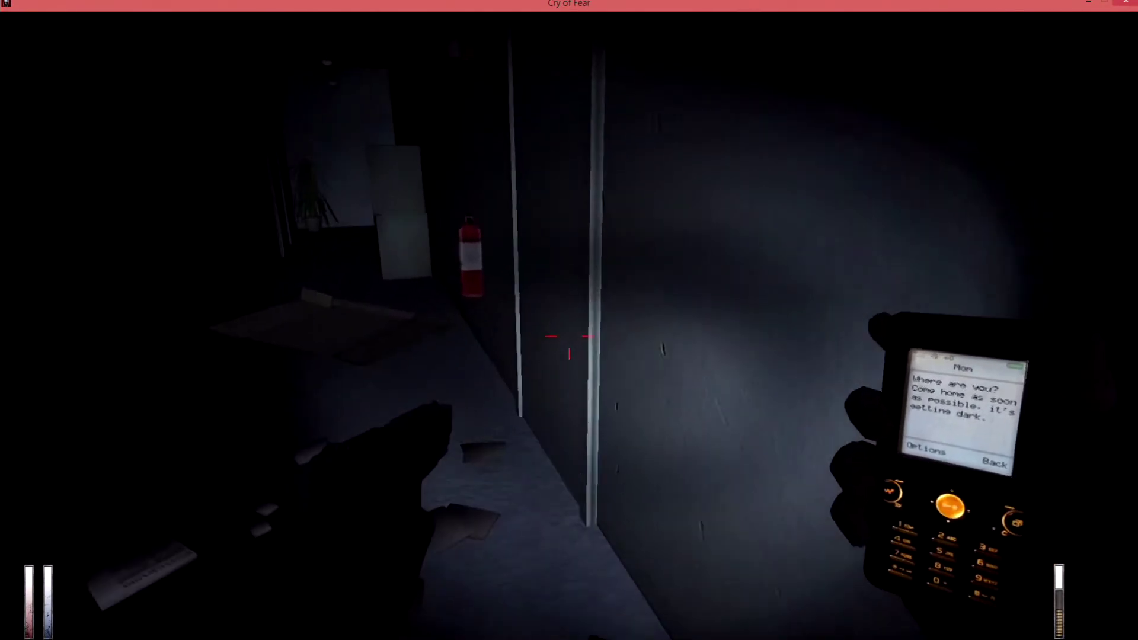
{"action": "key", "text": "e"}
- Turn back through the corridor and approach the door atop the short staircase
{"action": "key", "text": "s"}
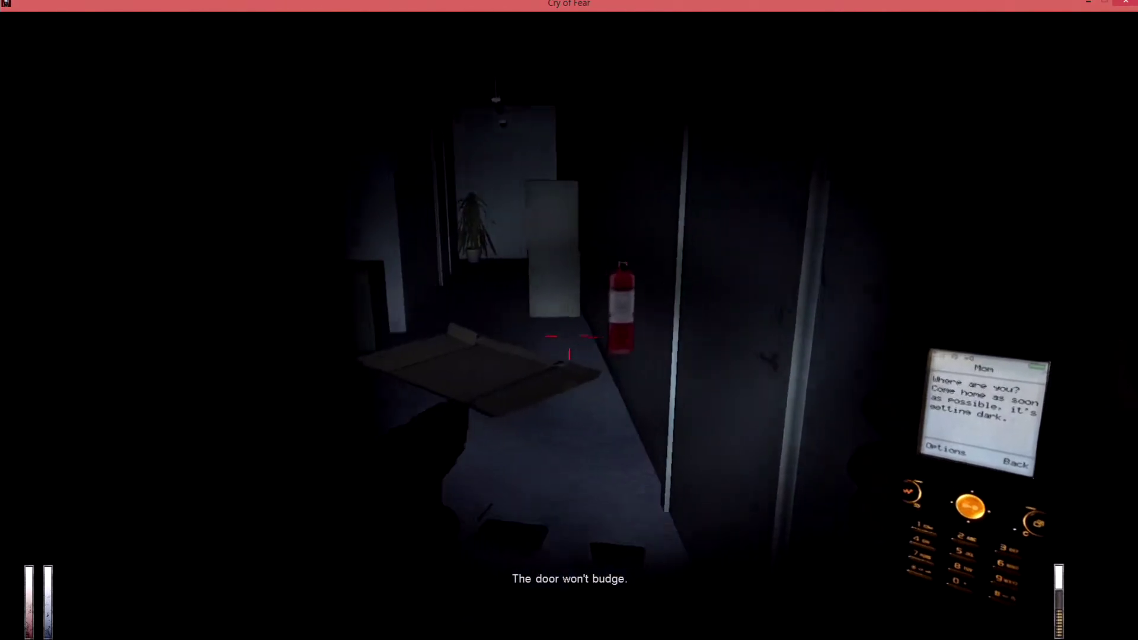
{"action": "key", "text": "a"}
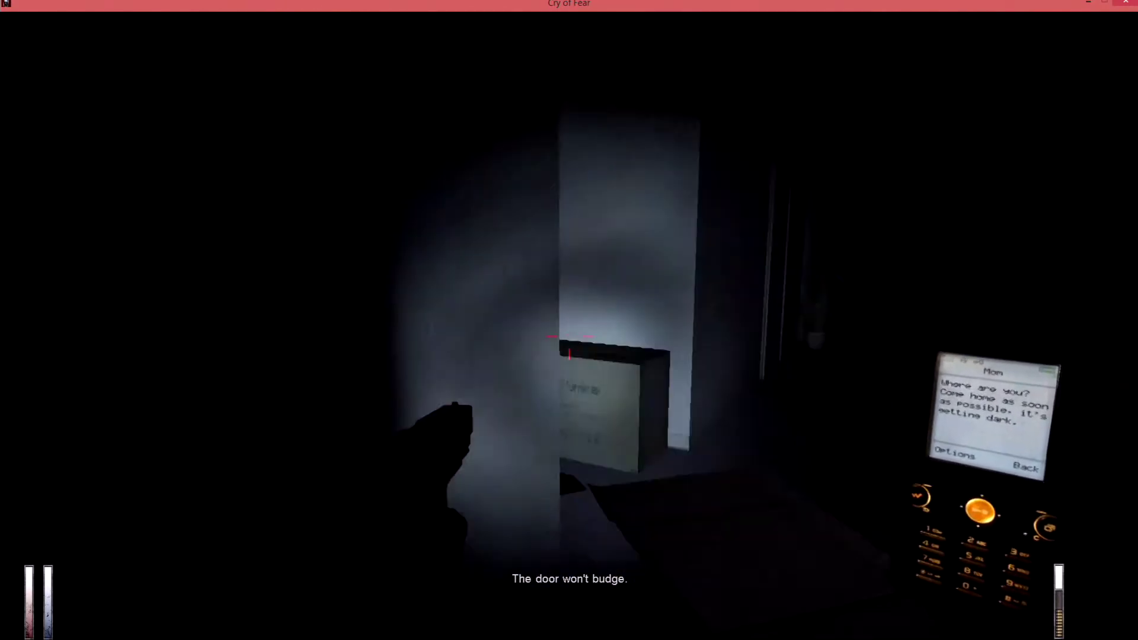
{"action": "key", "text": "w"}
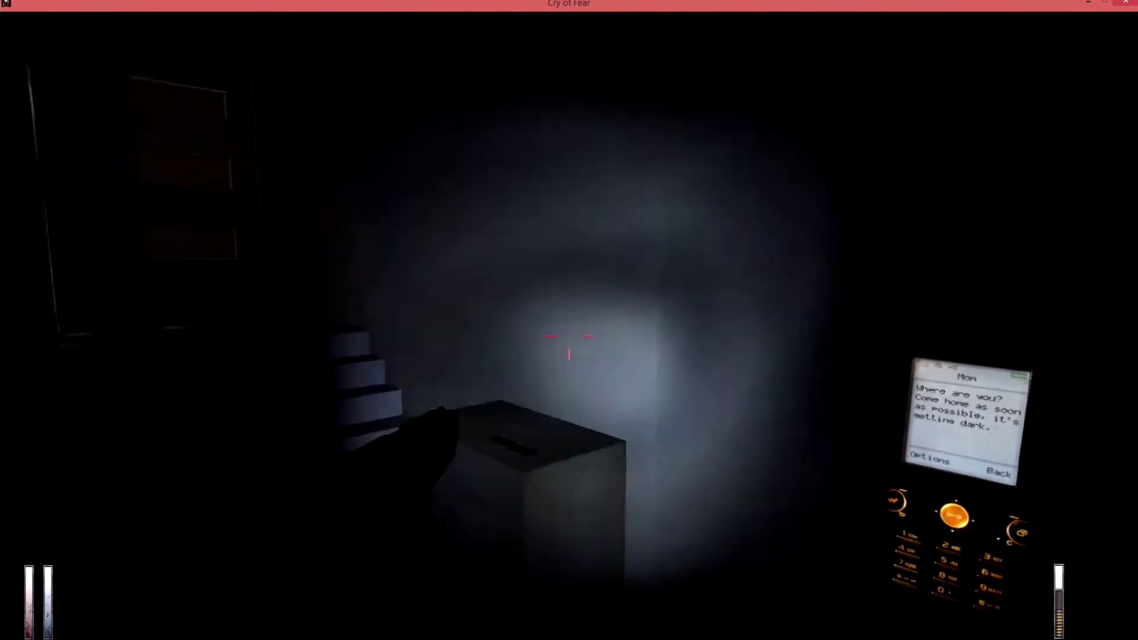
{"action": "key", "text": "w"}
{"action": "key", "text": "w"}
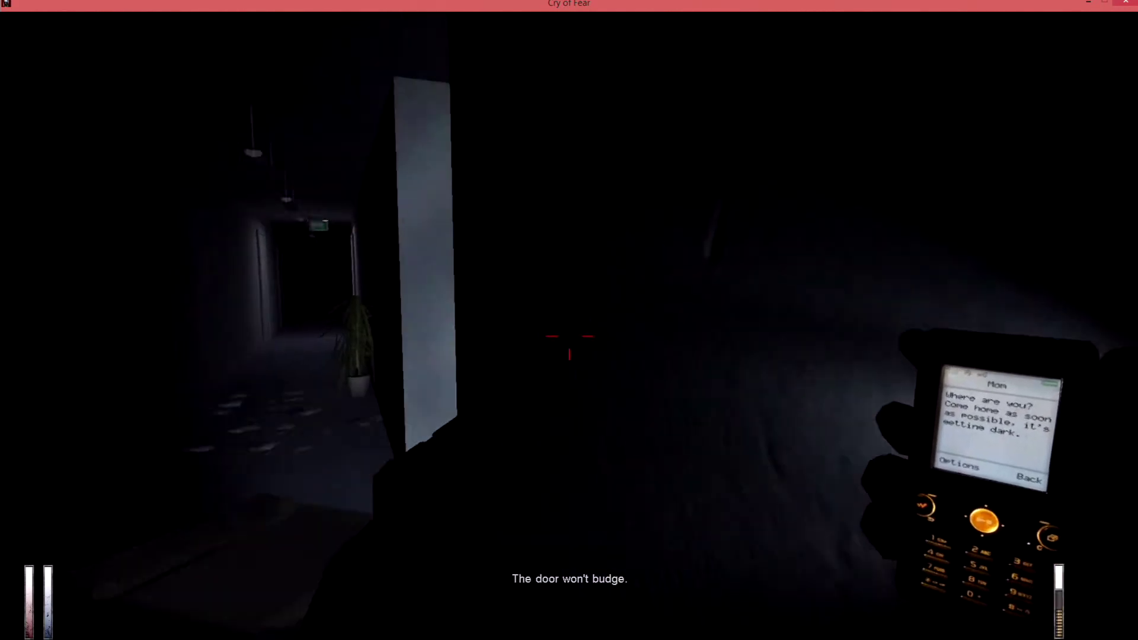
{"action": "key", "text": "w"}
{"action": "key", "text": "w"}
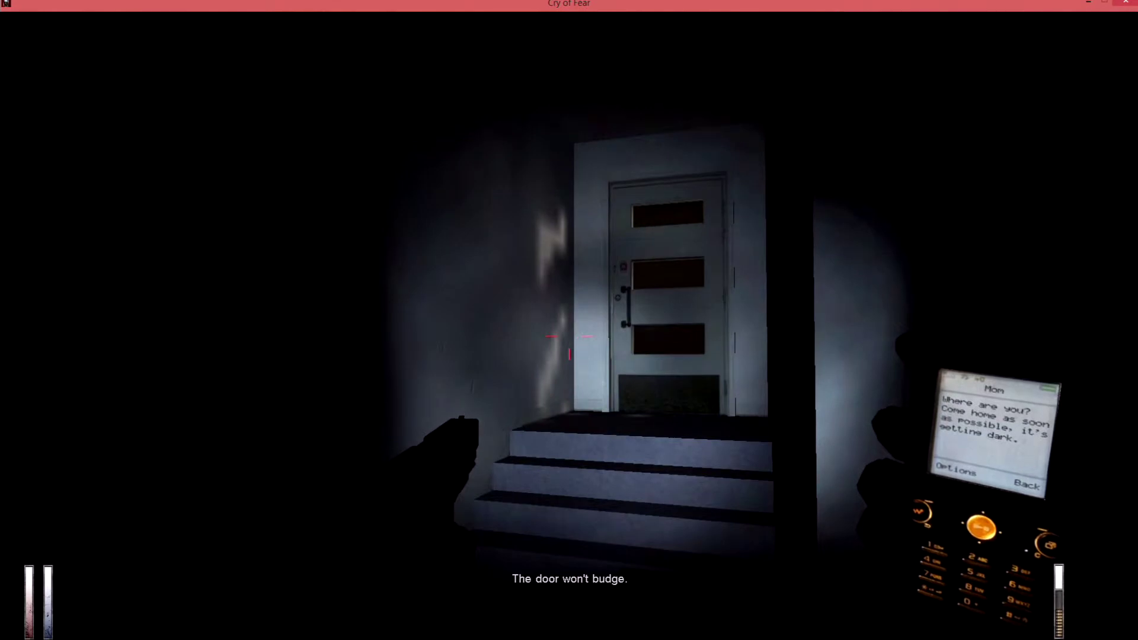
{"action": "key", "text": "w"}
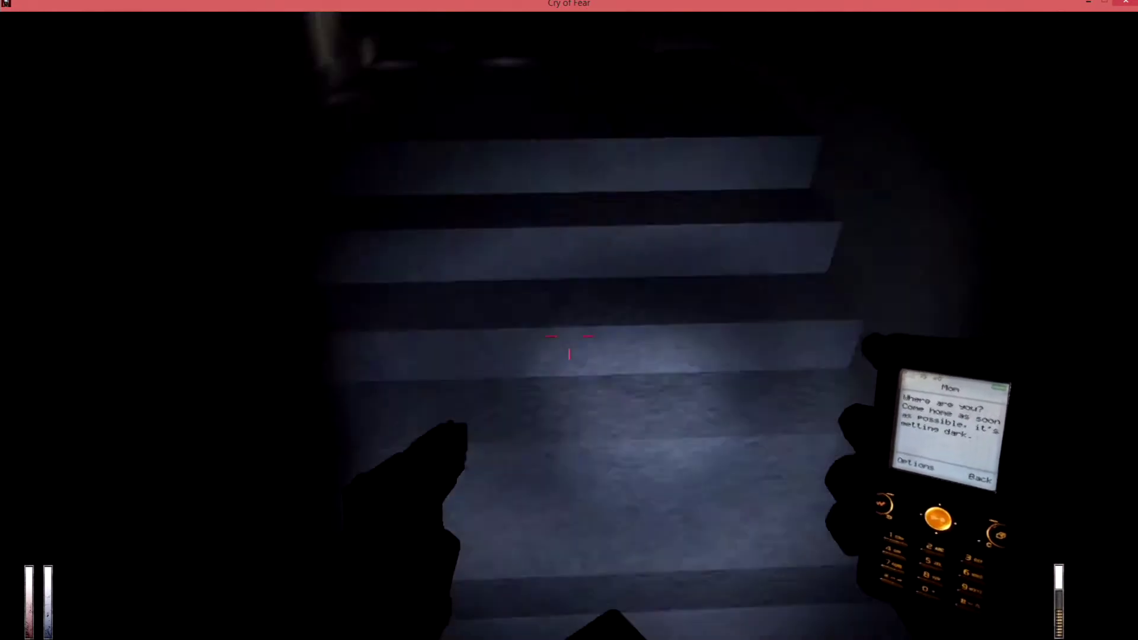
- Unlock the stairway door with the inventory key, step through, and close the inventory
{"action": "key", "text": "Tab"}
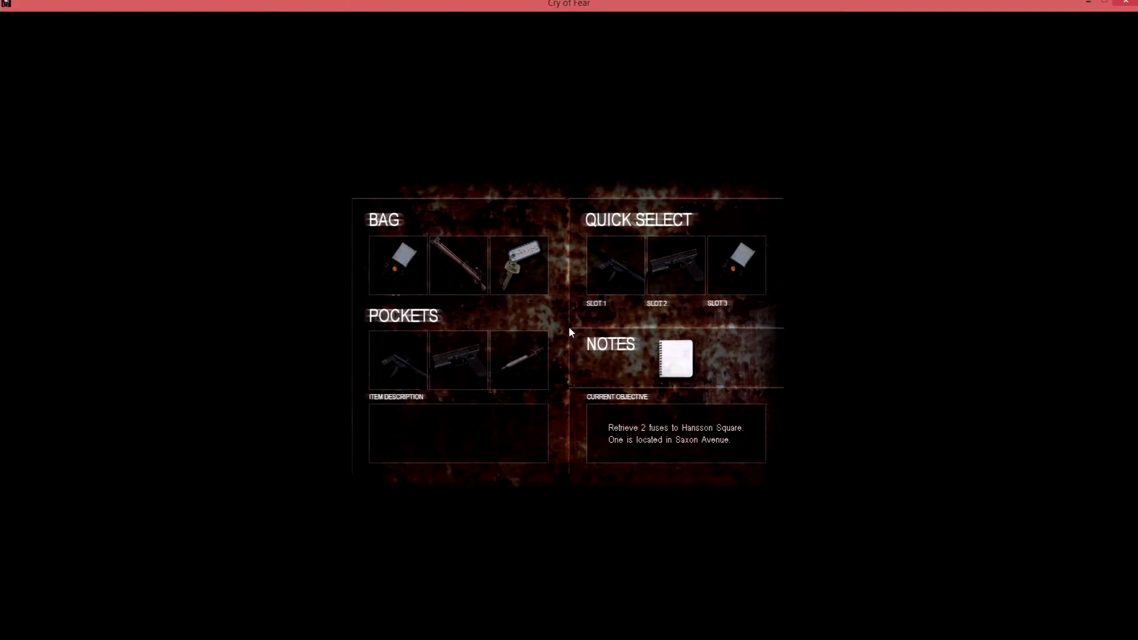
{"action": "key", "text": "Tab"}
{"action": "key", "text": "w"}
{"action": "key", "text": "e"}
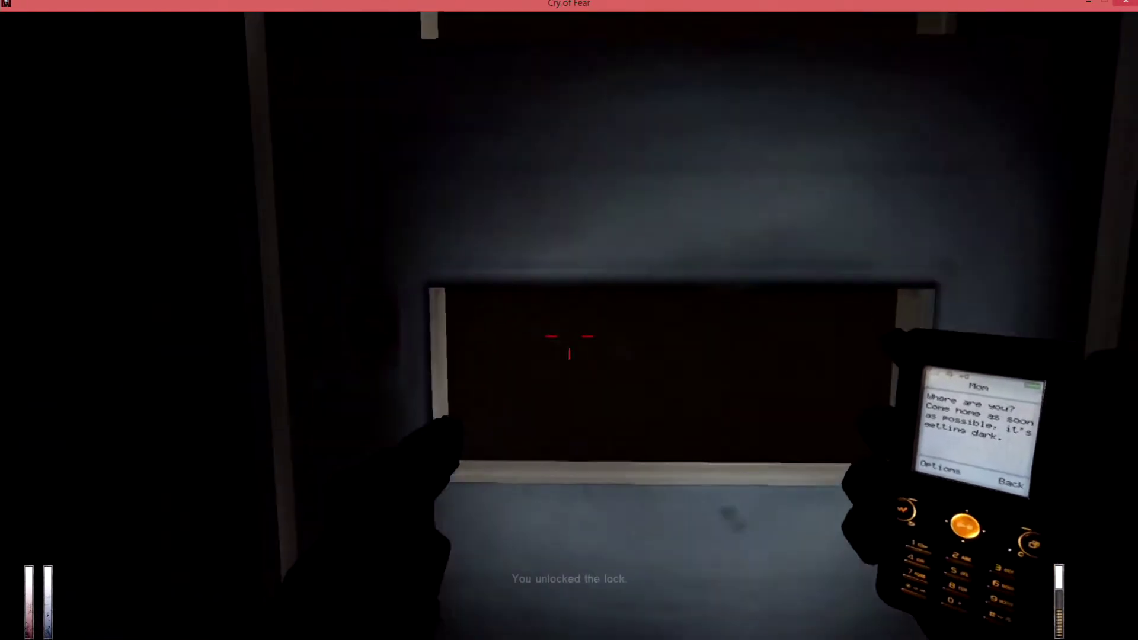
{"action": "key", "text": "w"}
{"action": "key", "text": "Tab"}
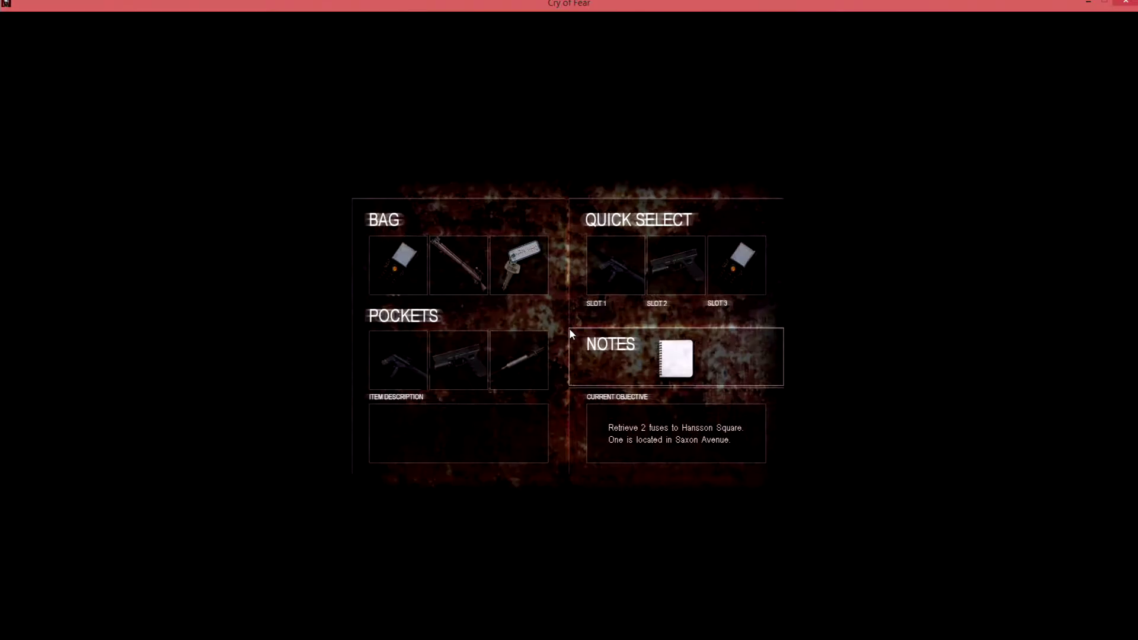
{"action": "key", "text": "Tab"}
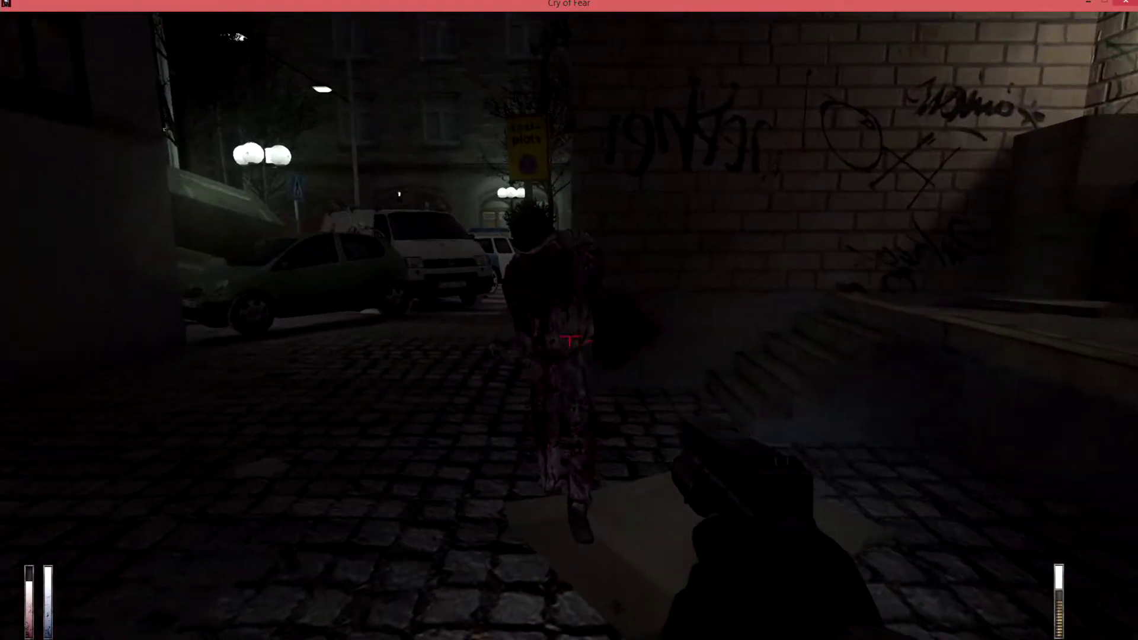
- Fire four pistol shots to kill the zombies coming up the cobbled street
{"action": "left_click", "coordinate": [569, 343]}
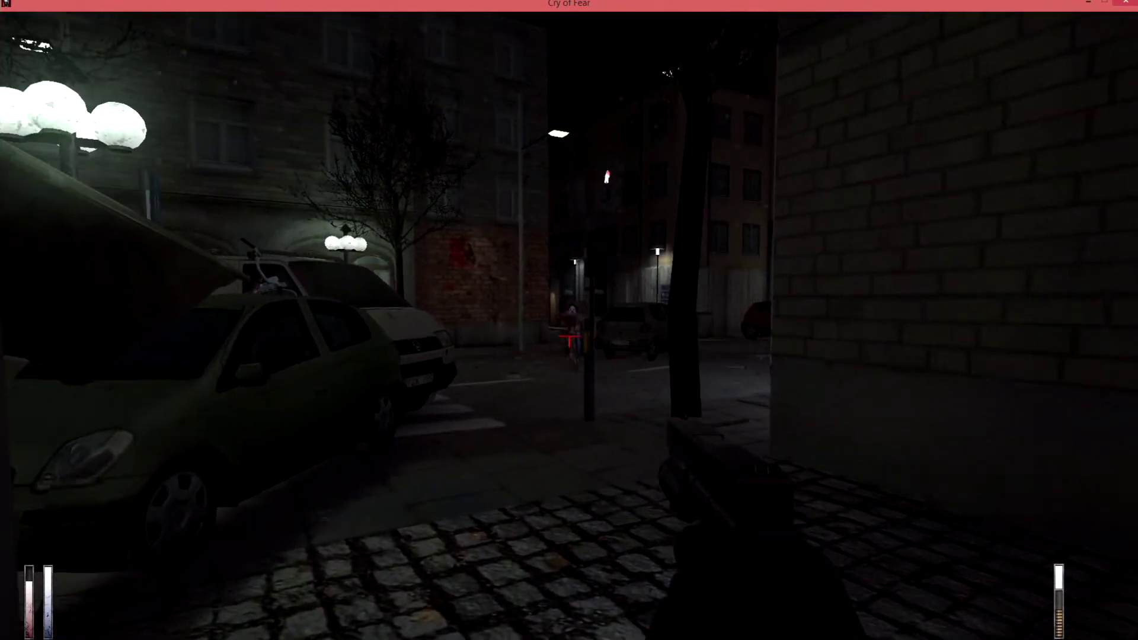
{"action": "left_click", "coordinate": [570, 341]}
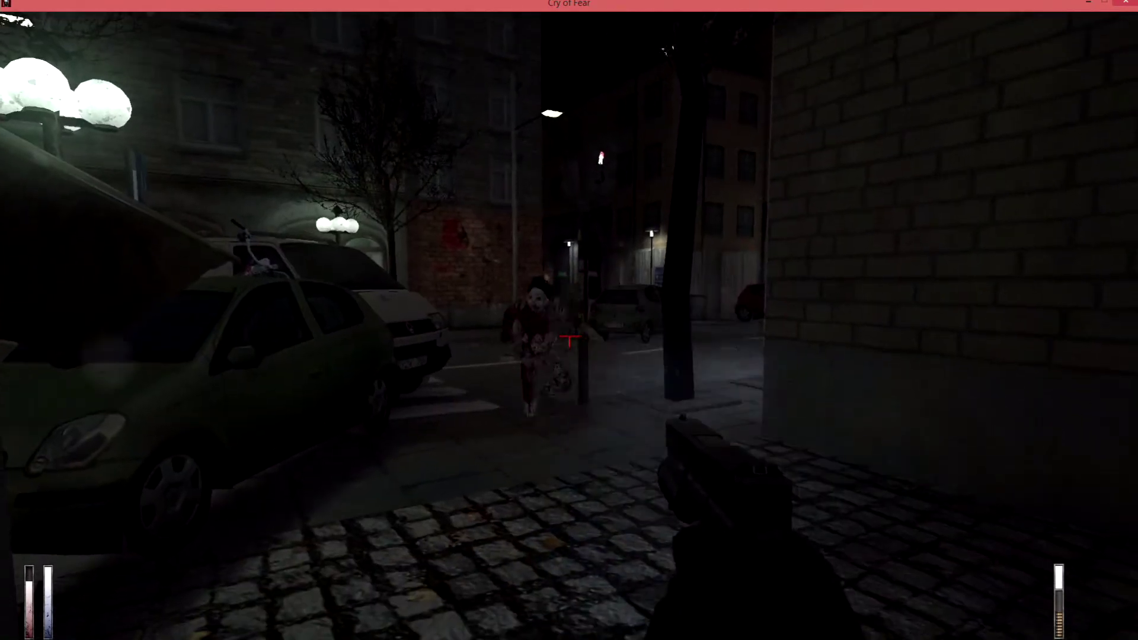
{"action": "left_click", "coordinate": [569, 341]}
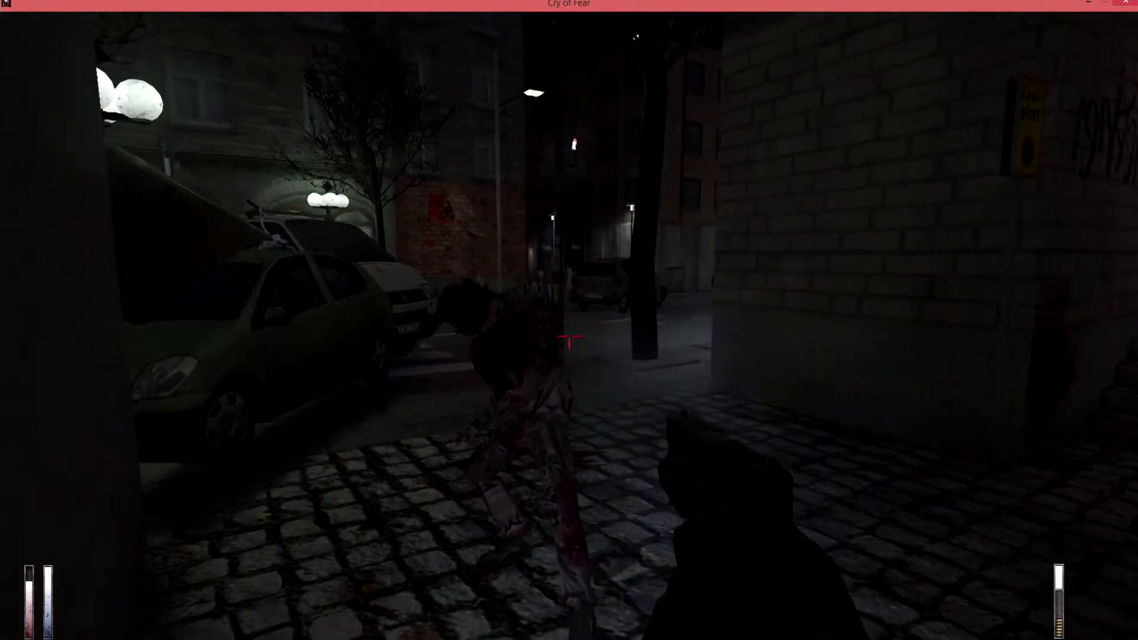
{"action": "left_click", "coordinate": [569, 342]}
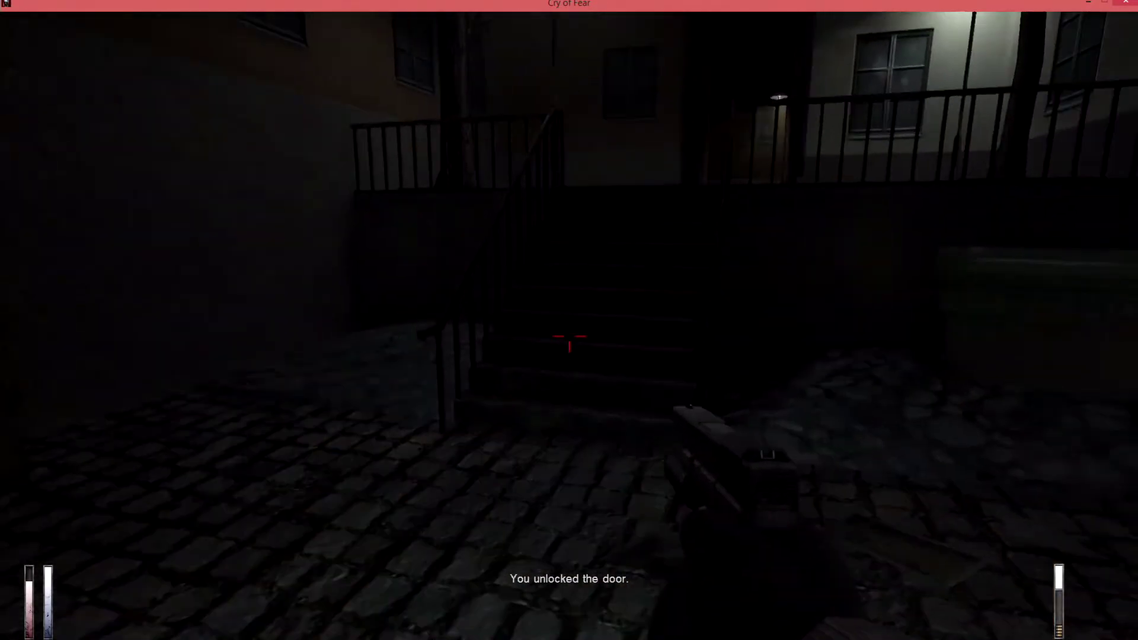
- Follow the alleys past the dumpster into the bicycle courtyard and bring up the tape recorder's save slots
{"action": "key", "text": "w"}
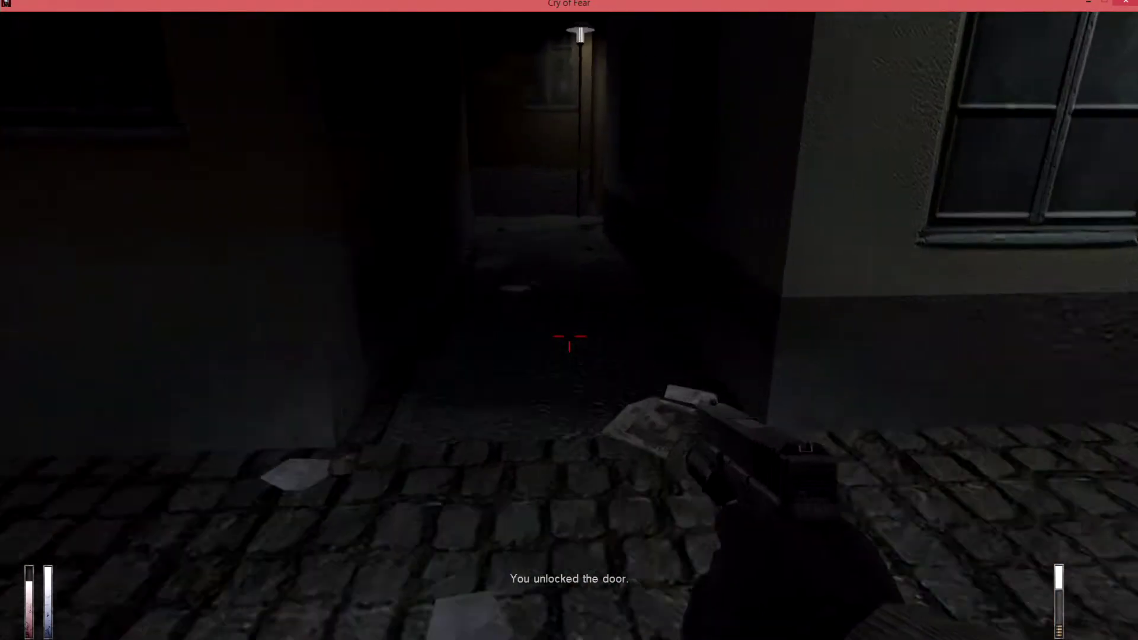
{"action": "key", "text": "w"}
{"action": "key", "text": "w"}
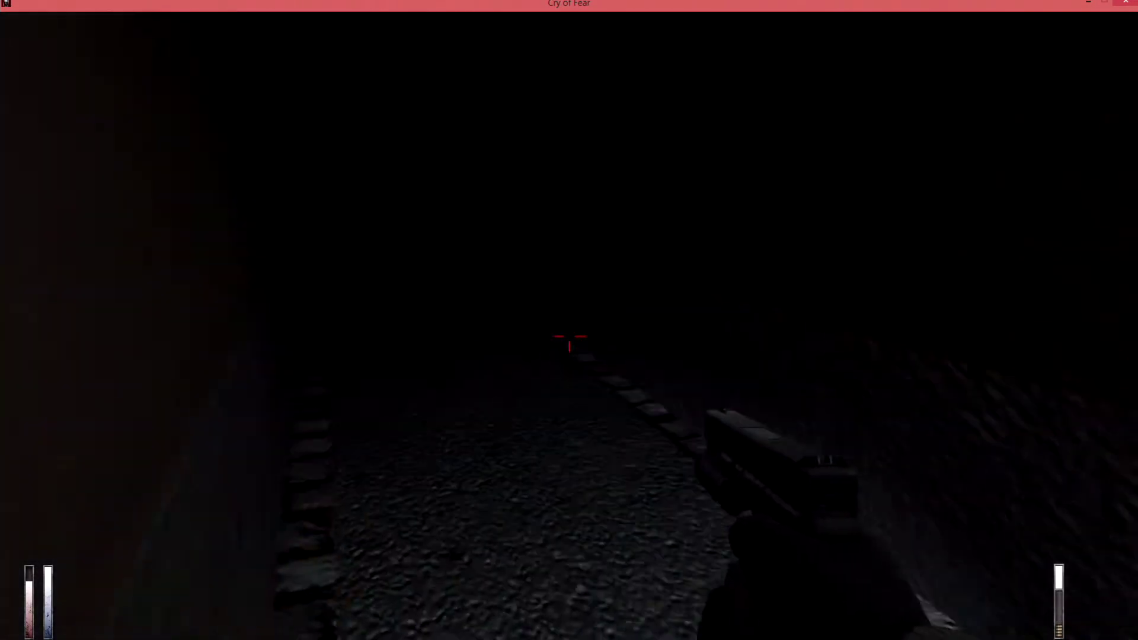
{"action": "key", "text": "w"}
{"action": "key", "text": "w"}
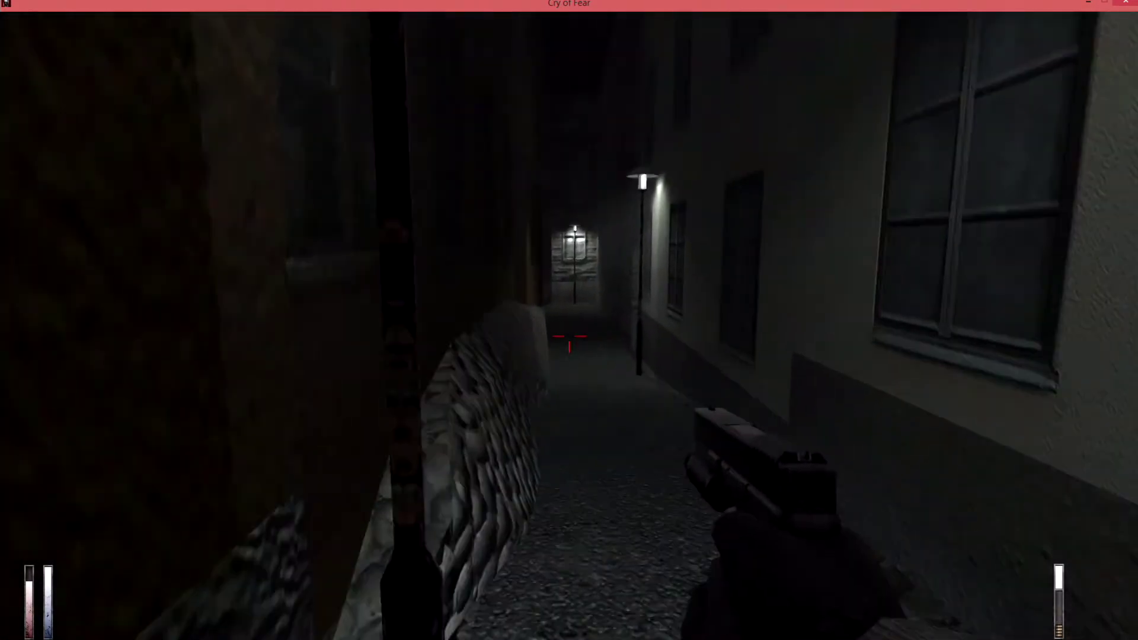
{"action": "key", "text": "w"}
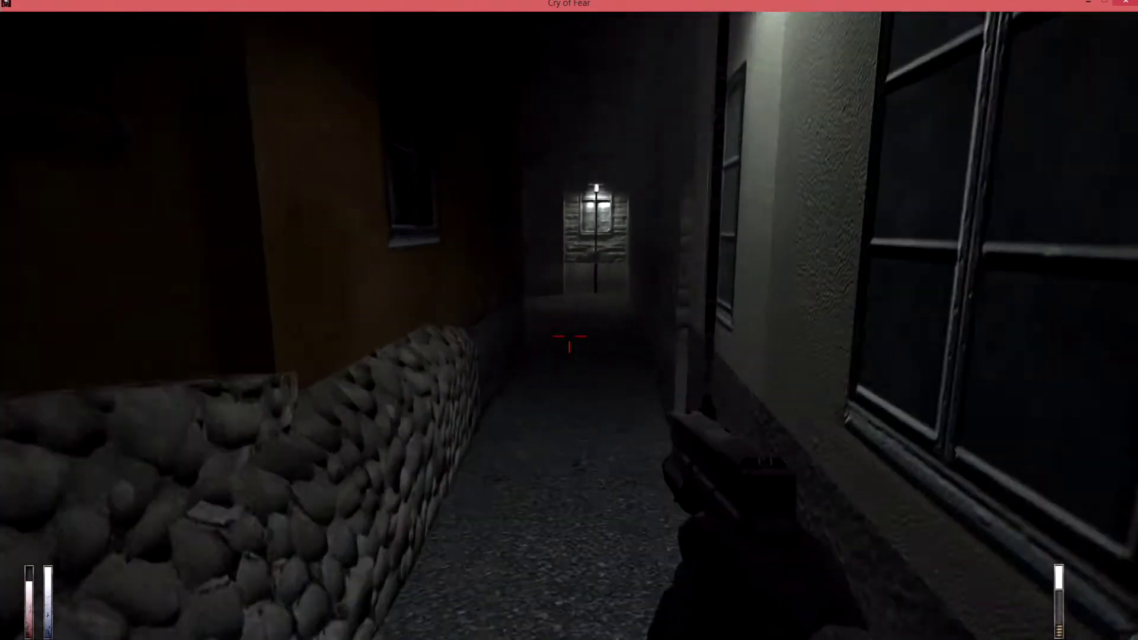
{"action": "key", "text": "w"}
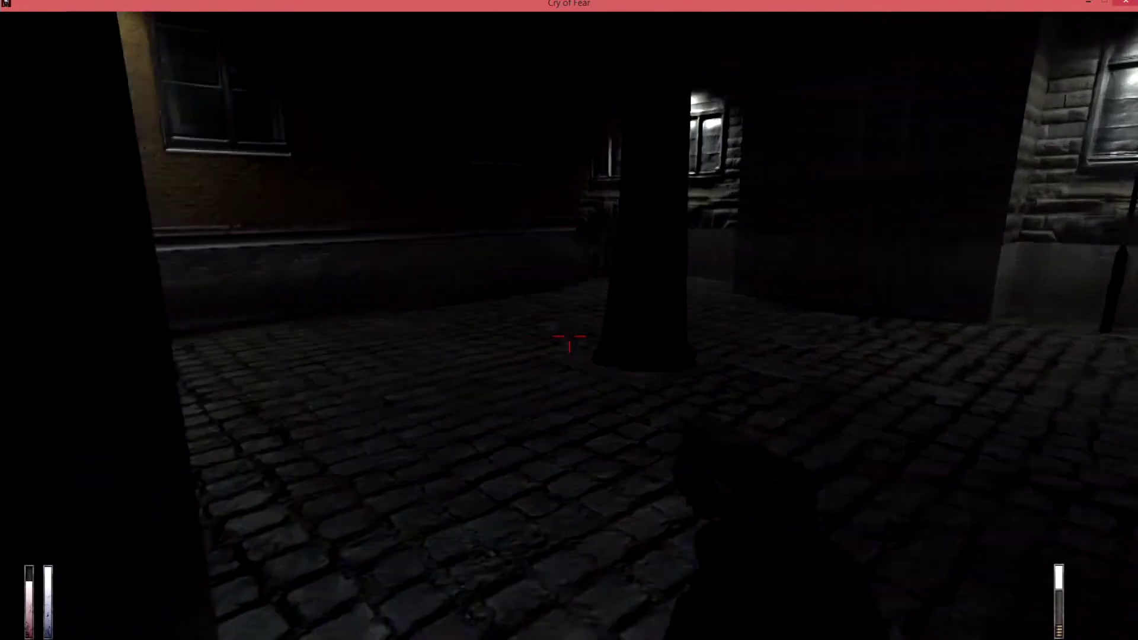
{"action": "key", "text": "w"}
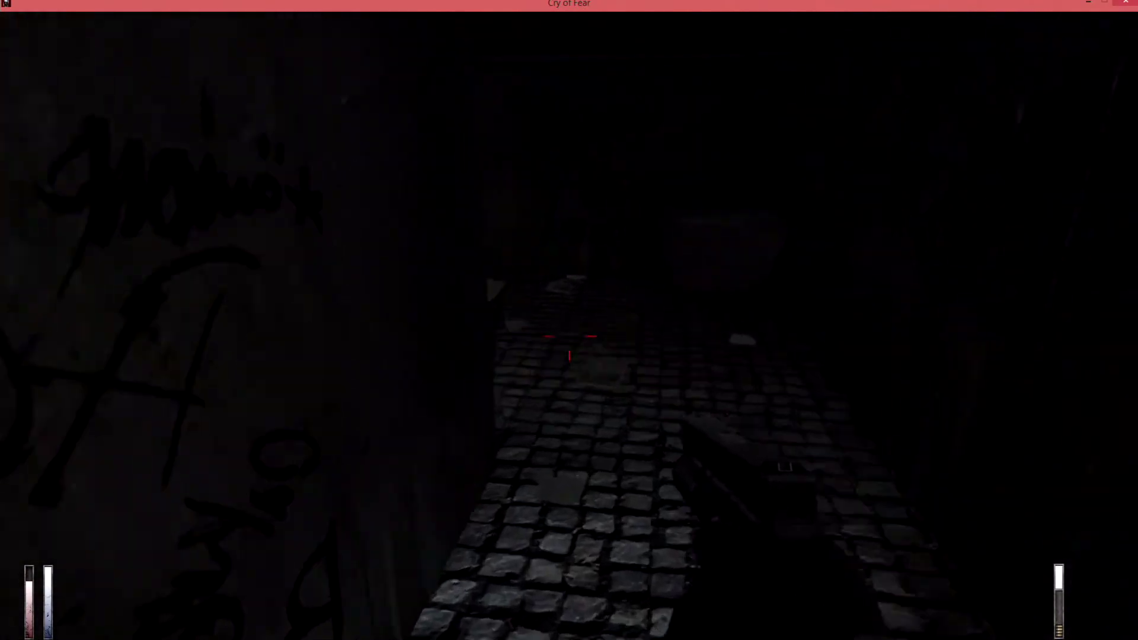
{"action": "key", "text": "w"}
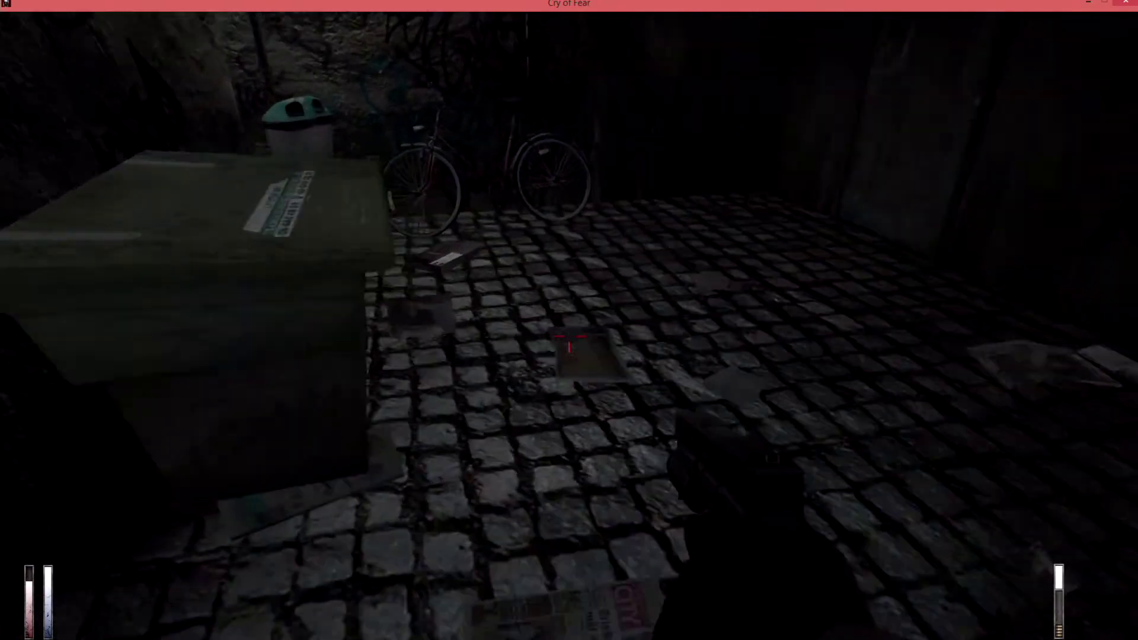
{"action": "key", "text": "e"}
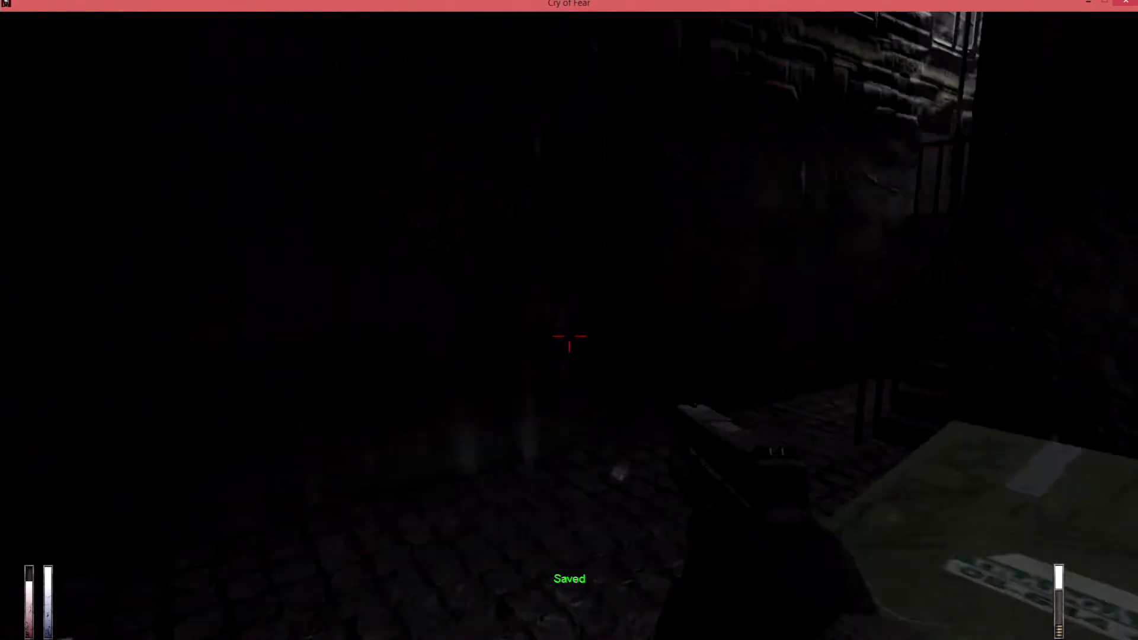
- Return down the alley past the streetlamp and descend the stairs into the lit courtyard
{"action": "key", "text": "w"}
{"action": "key", "text": "w"}
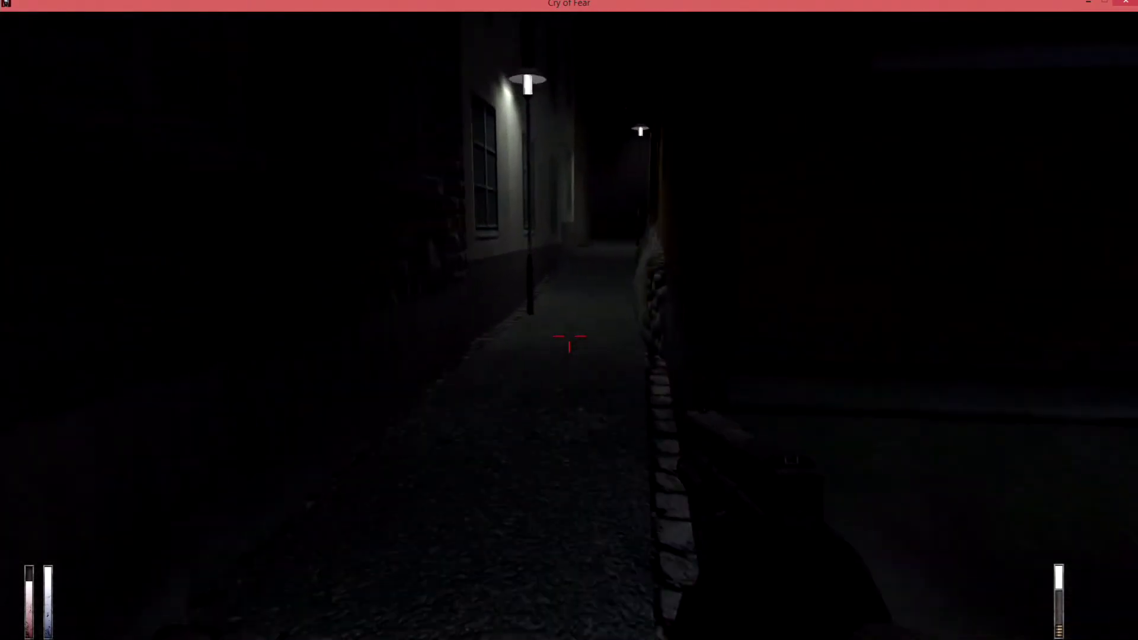
{"action": "key", "text": "w"}
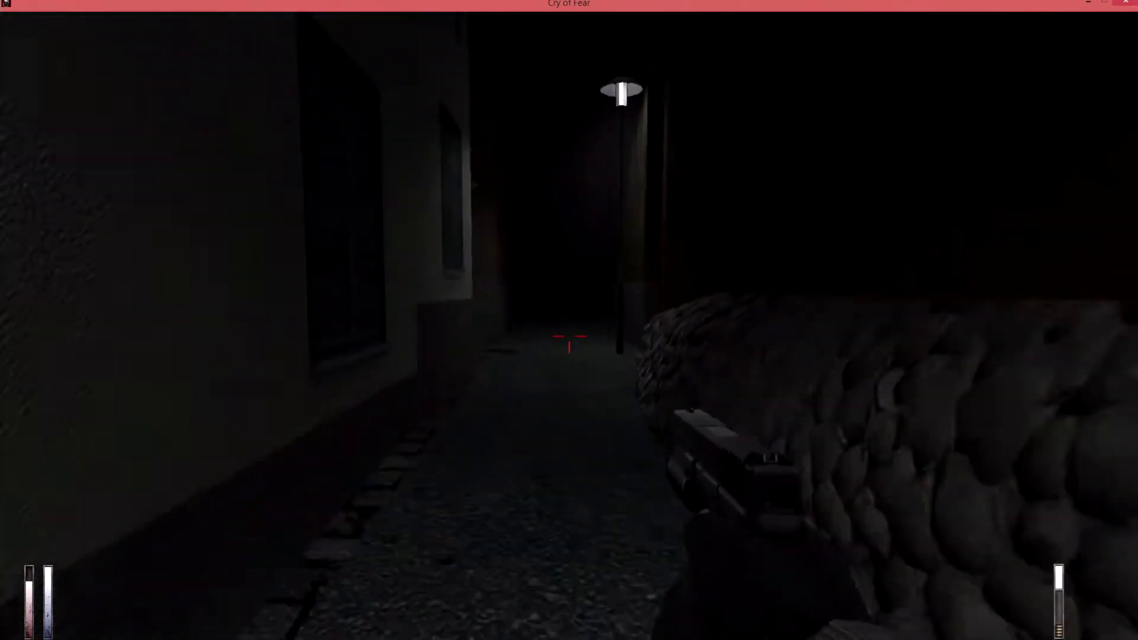
{"action": "key", "text": "w"}
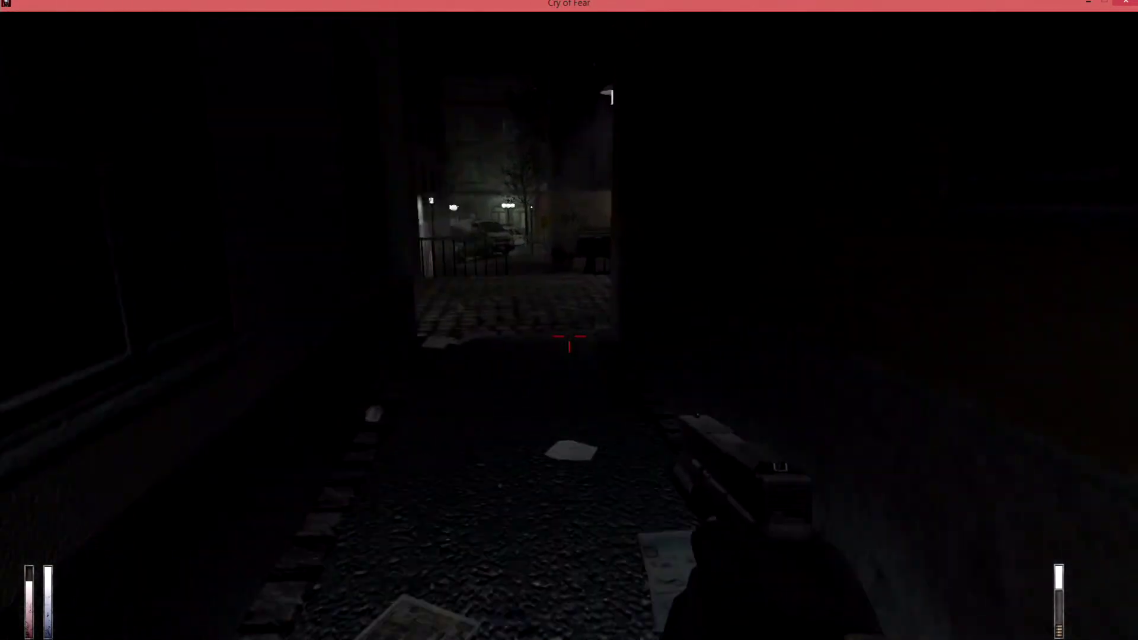
{"action": "key", "text": "w"}
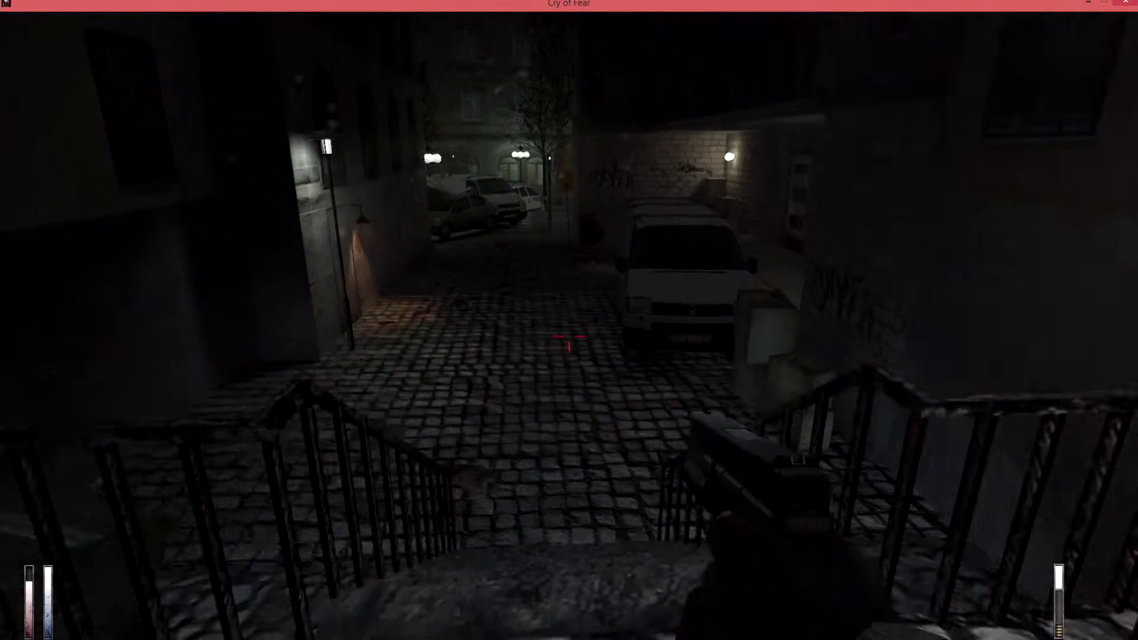
{"action": "key", "text": "w"}
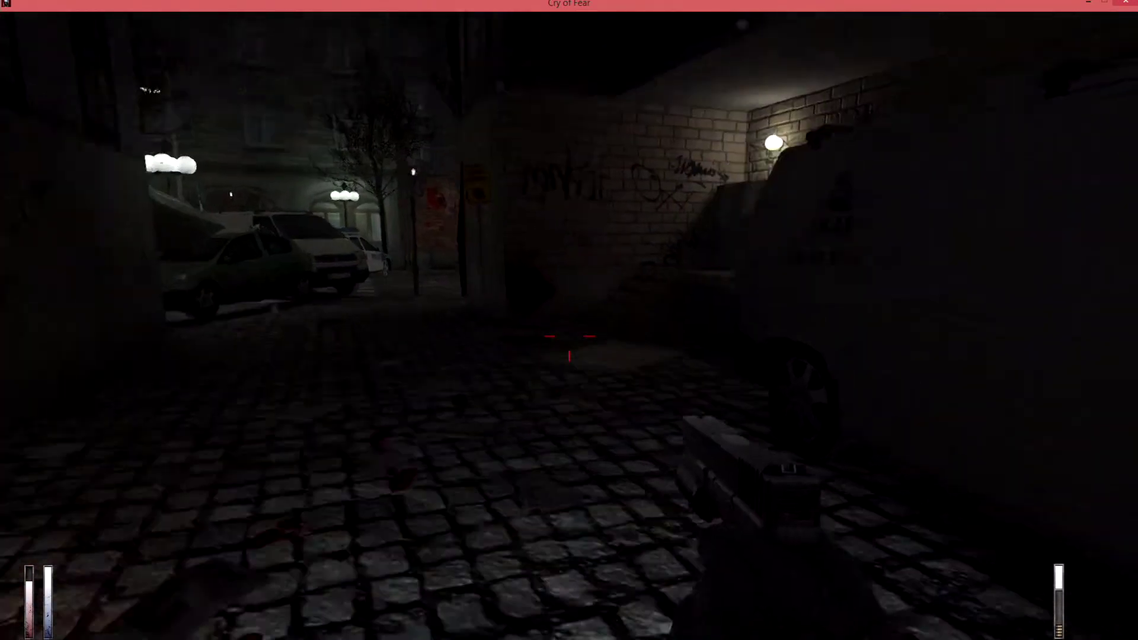
{"action": "key", "text": "w"}
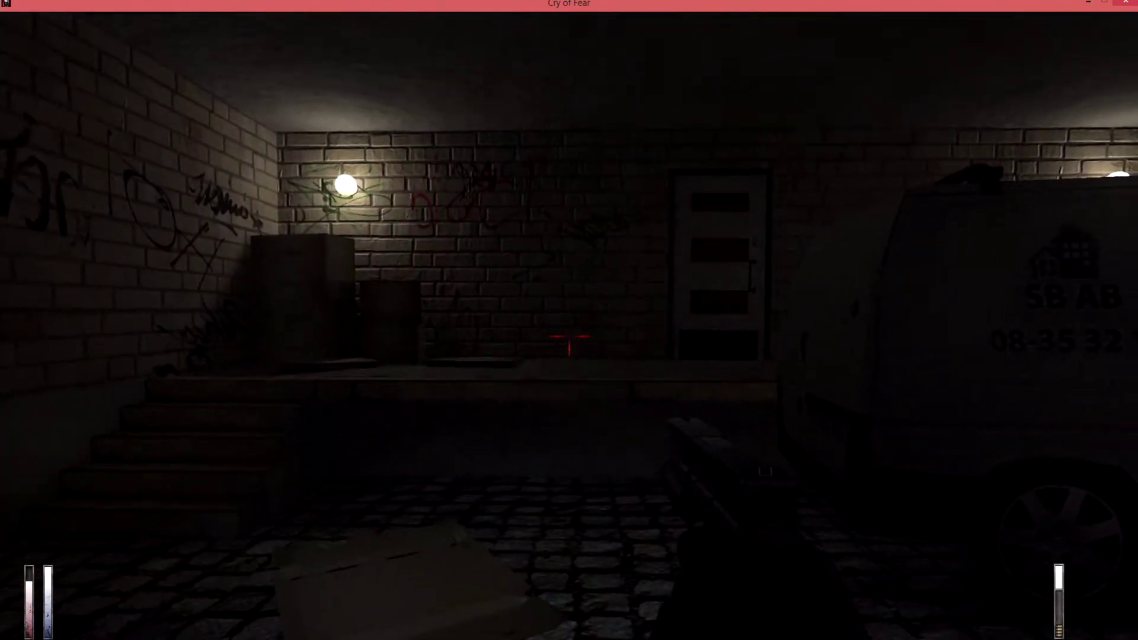
- Cross the cobblestone alley along the red footprints and open the inventory
{"action": "key", "text": "w"}
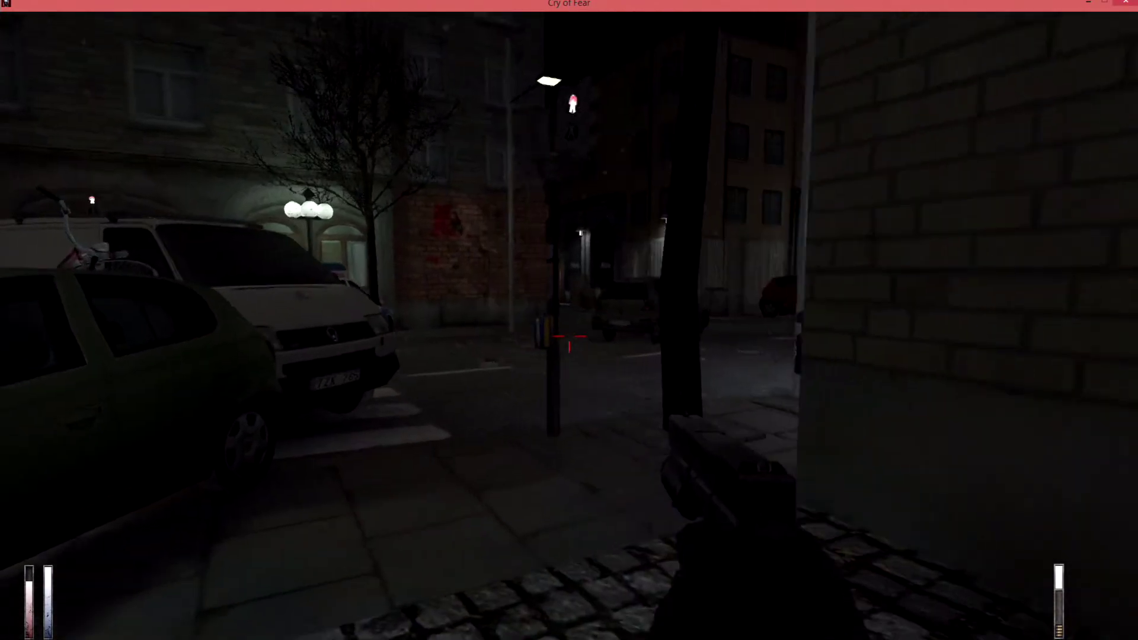
{"action": "key", "text": "w"}
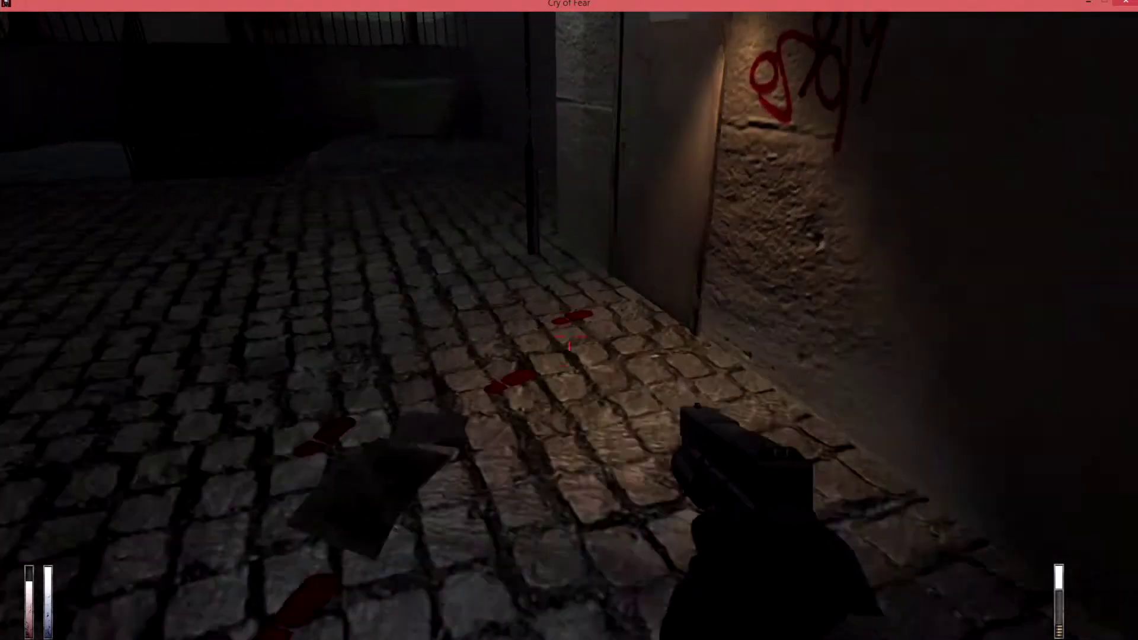
{"action": "key", "text": "w"}
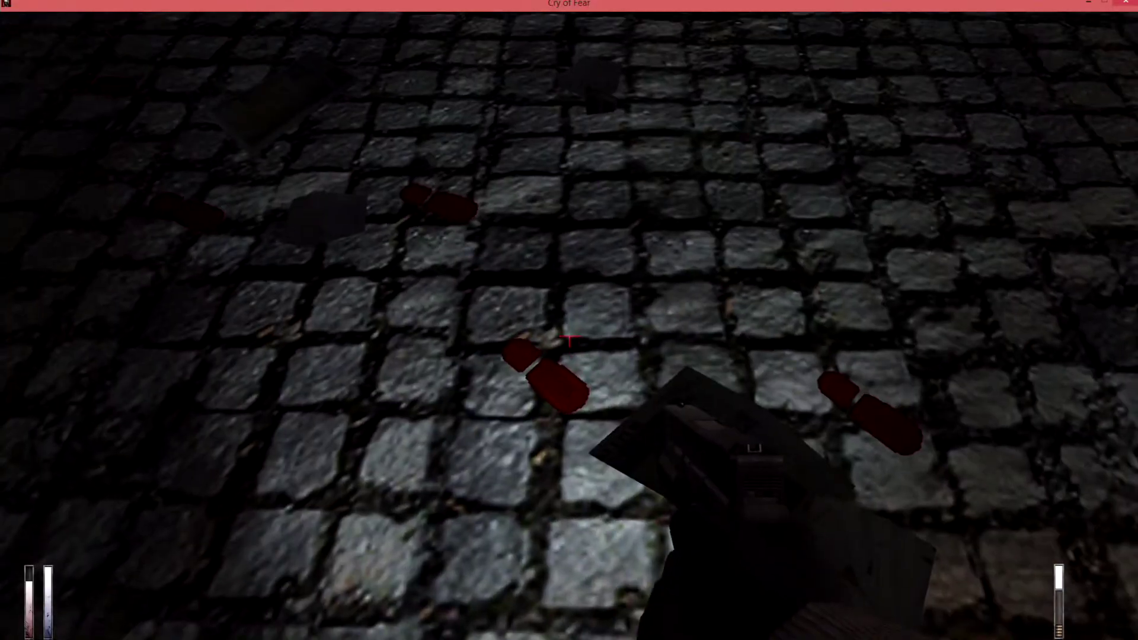
{"action": "key", "text": "w"}
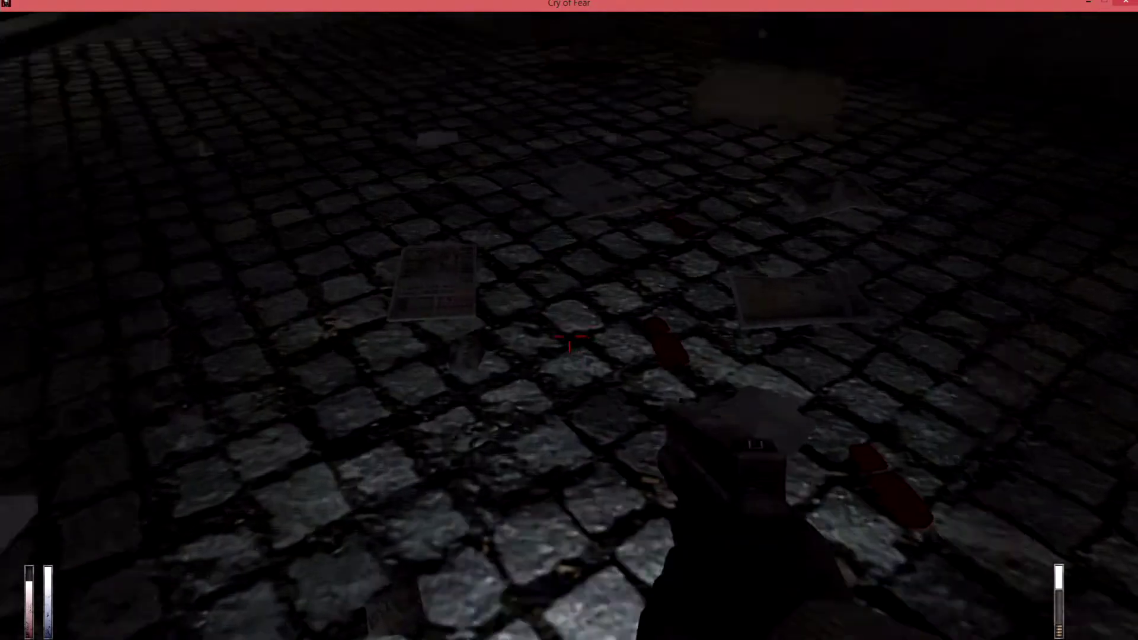
{"action": "key", "text": "w"}
{"action": "key", "text": "w"}
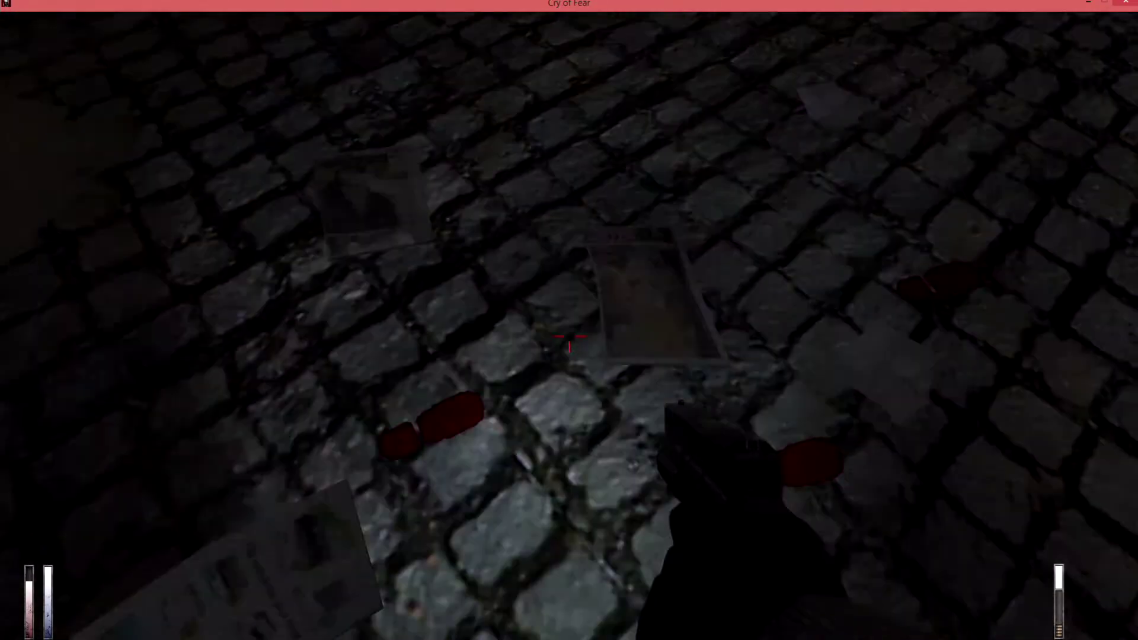
{"action": "key", "text": "w"}
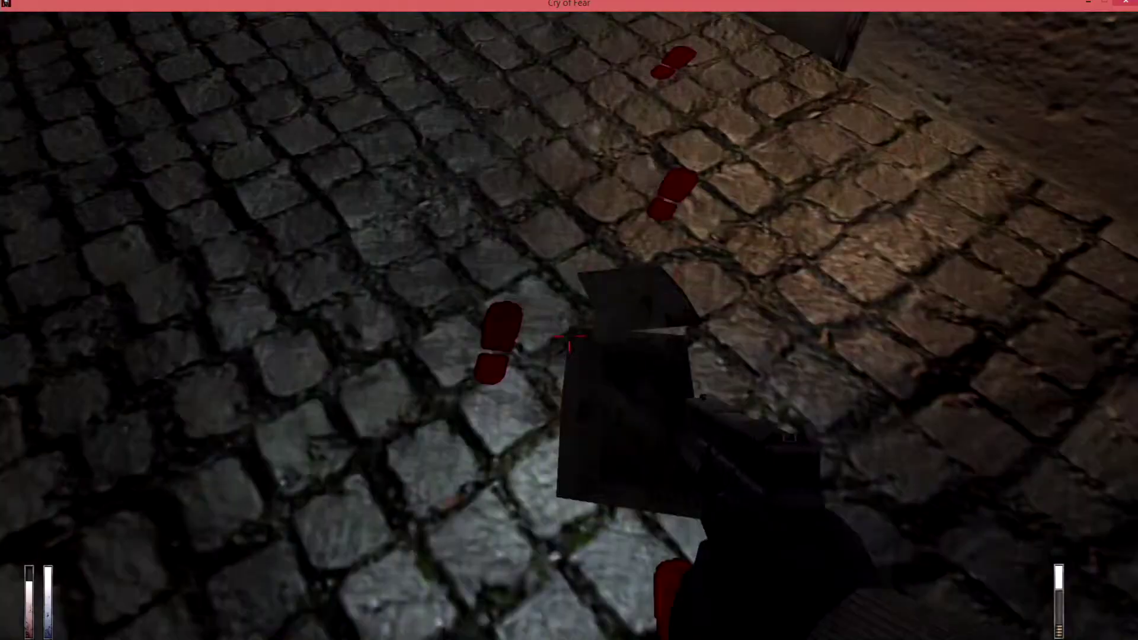
{"action": "key", "text": "Tab"}
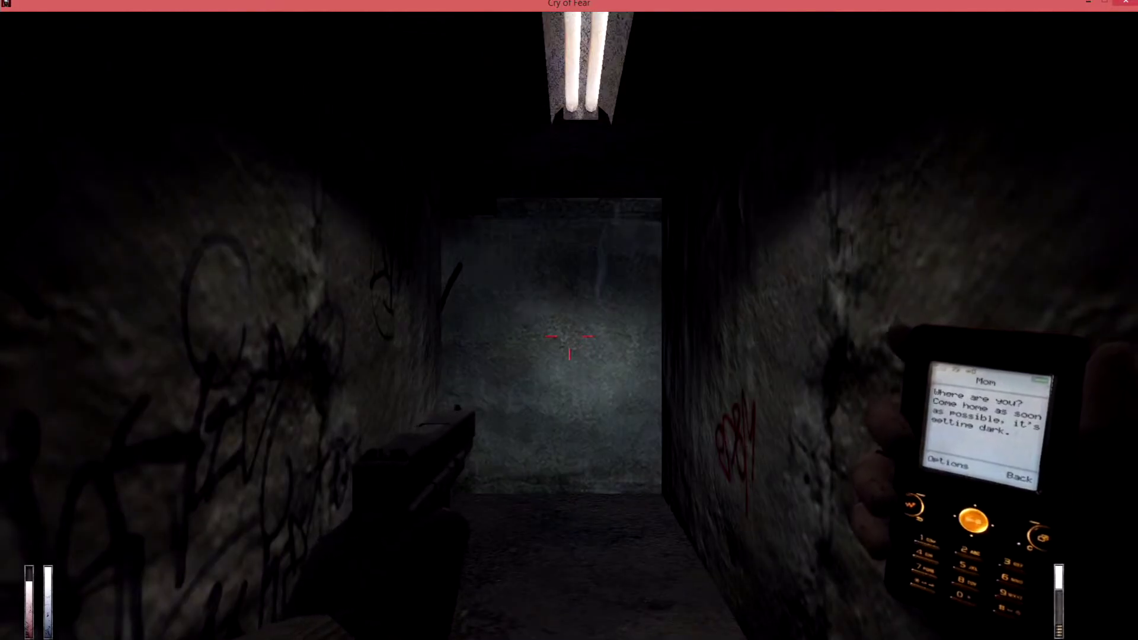
- Walk the dark concrete corridors into the lit room and look over the railing
{"action": "key", "text": "w"}
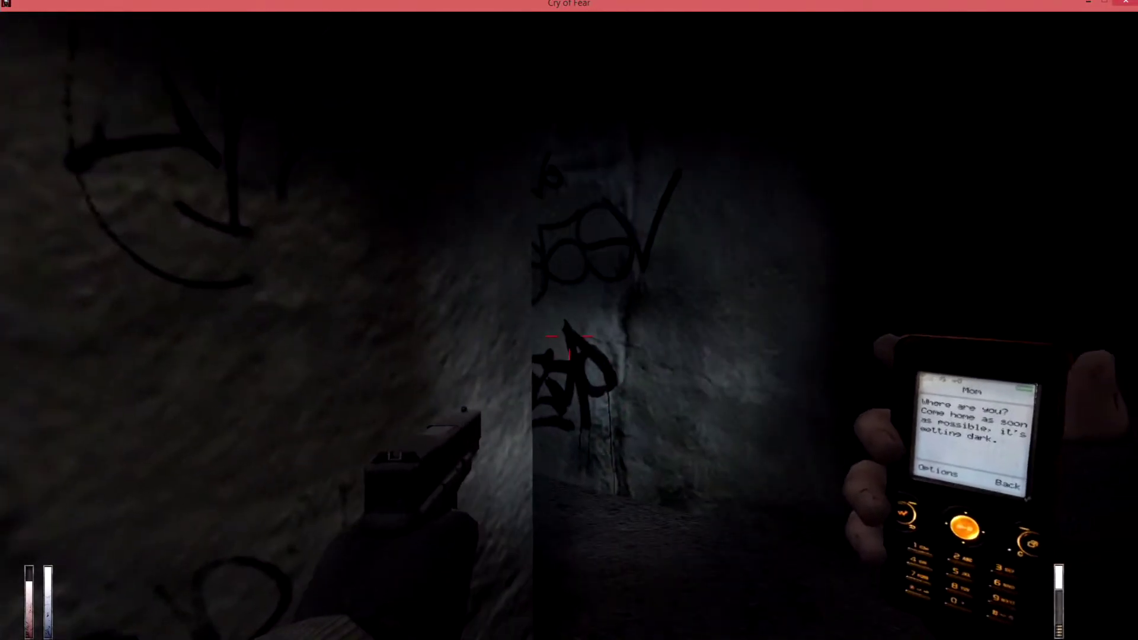
{"action": "key", "text": "w"}
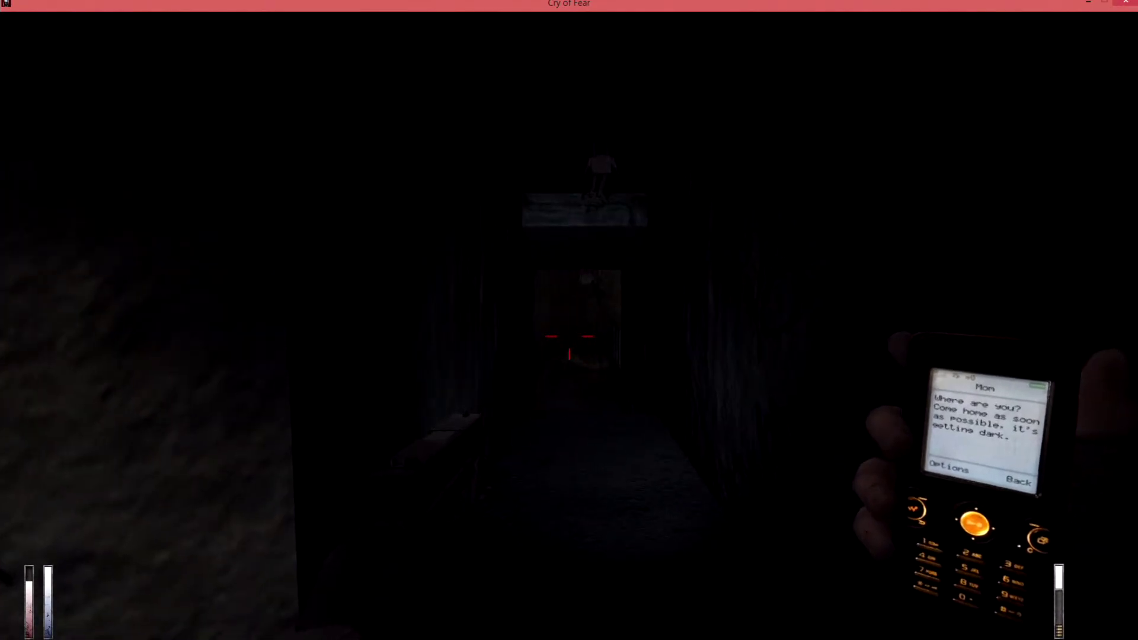
{"action": "key", "text": "w"}
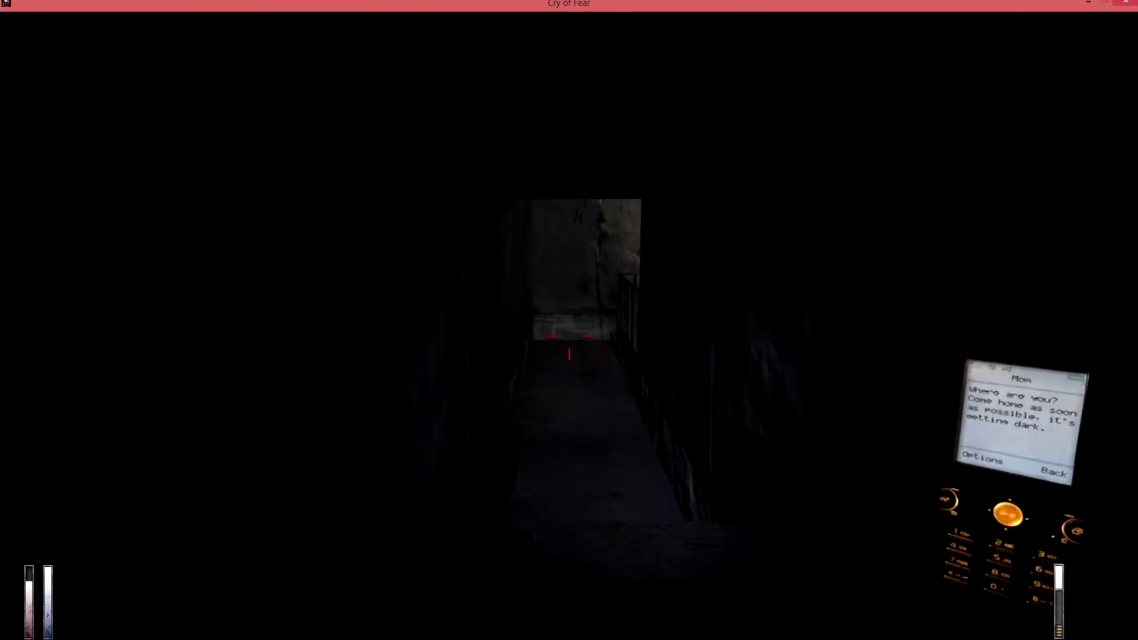
{"action": "key", "text": "w"}
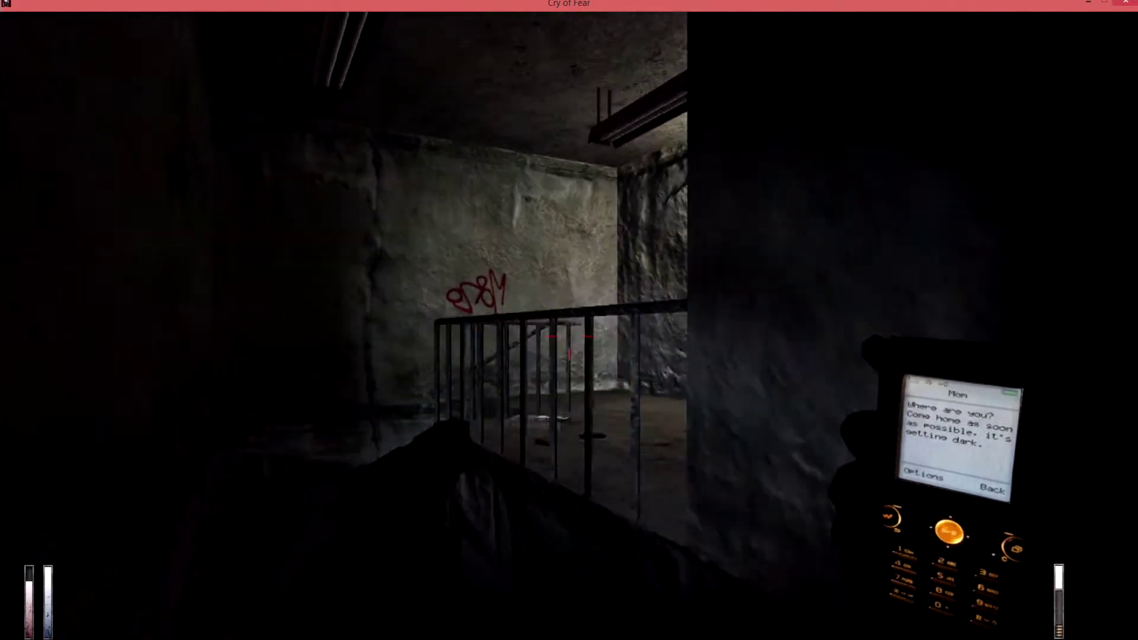
{"action": "key", "text": "w"}
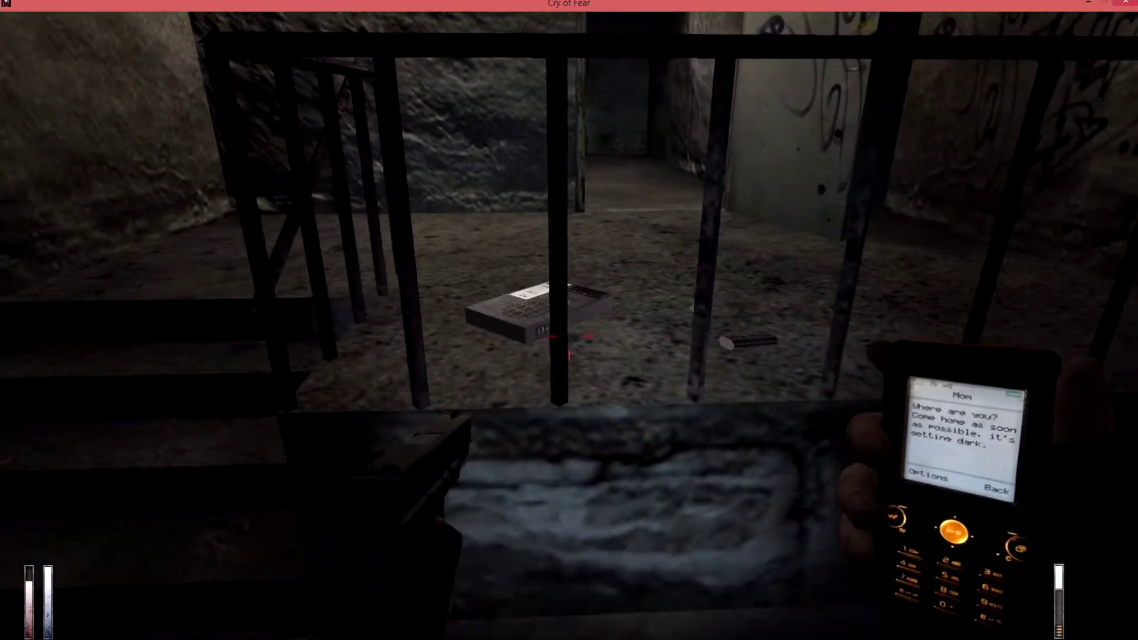
{"action": "key", "text": "e"}
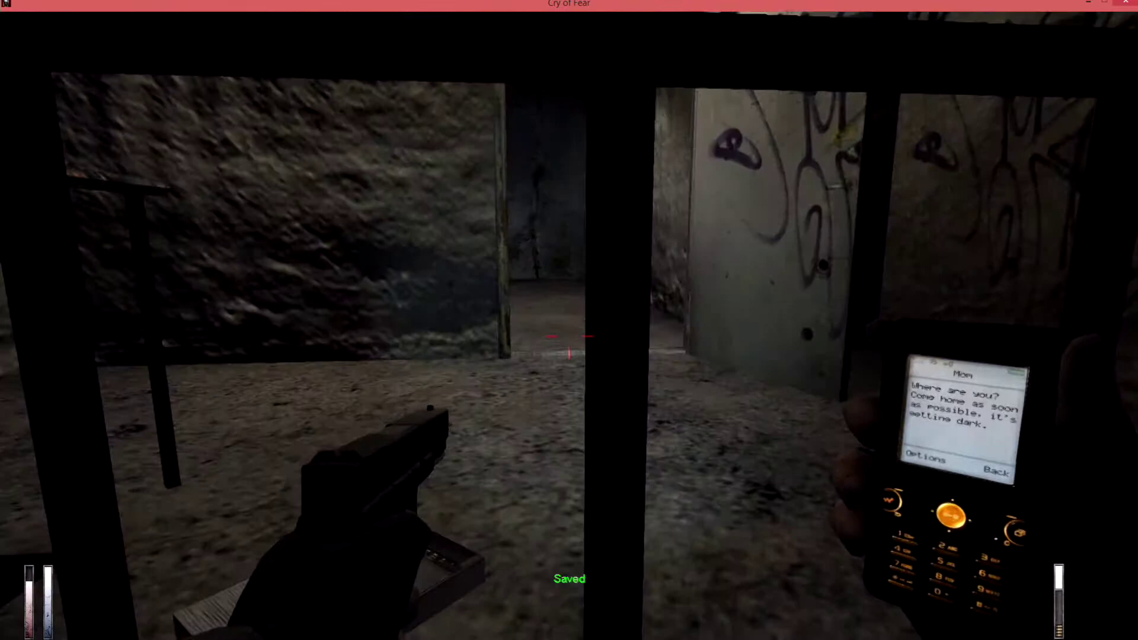
- Descend the stairs, pass the hanging light to the hatch room, and grab the Glock magazine
{"action": "key", "text": "w"}
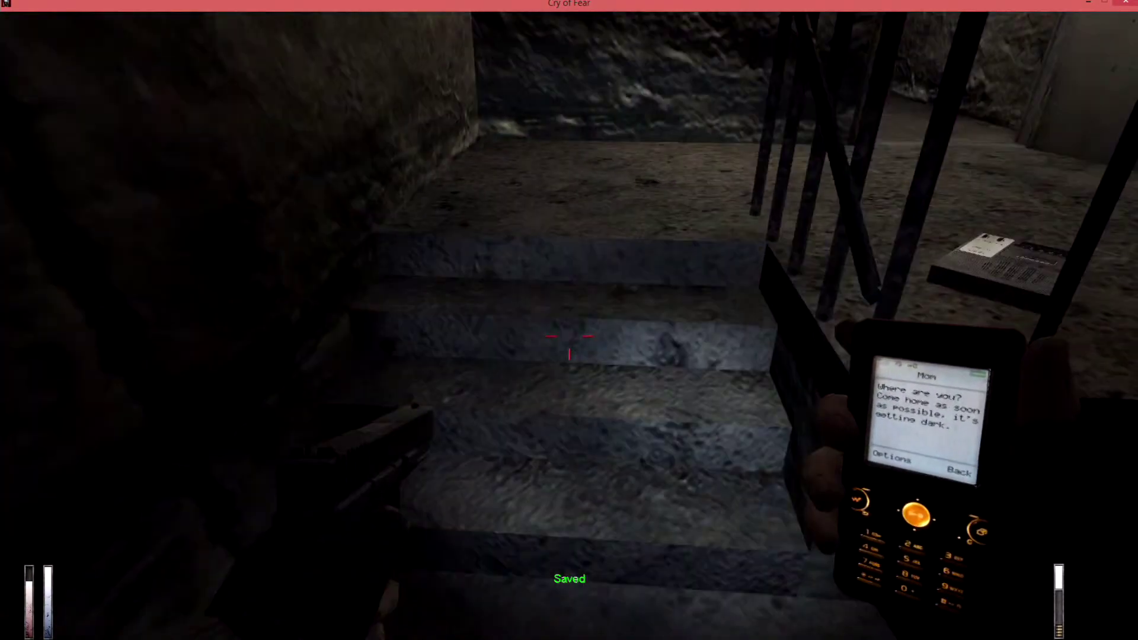
{"action": "key", "text": "w"}
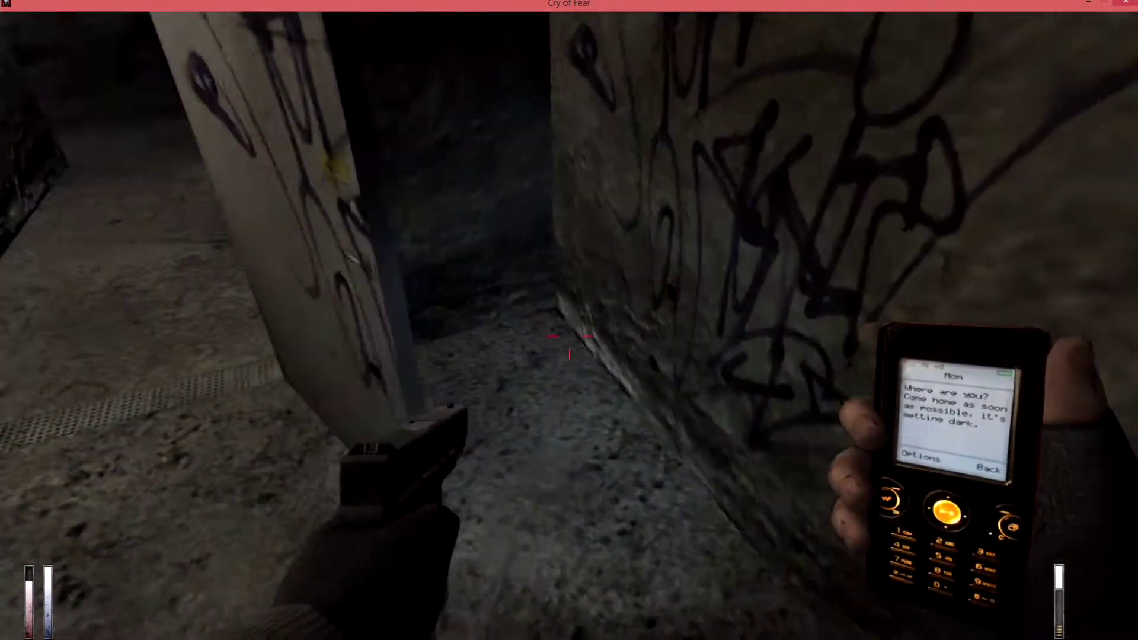
{"action": "key", "text": "w"}
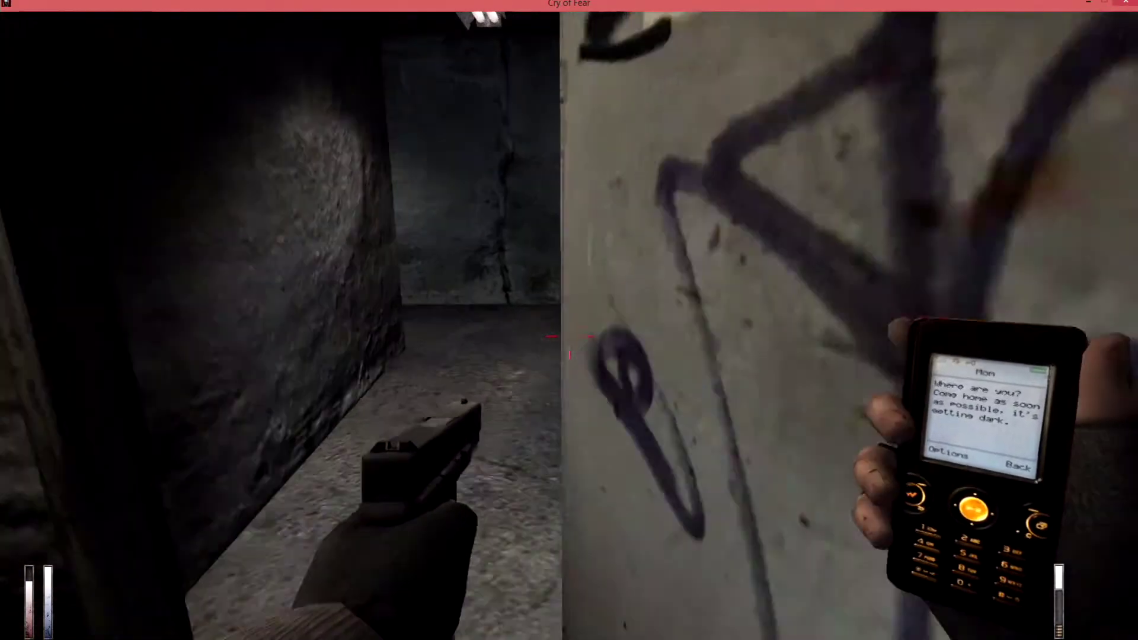
{"action": "key", "text": "w"}
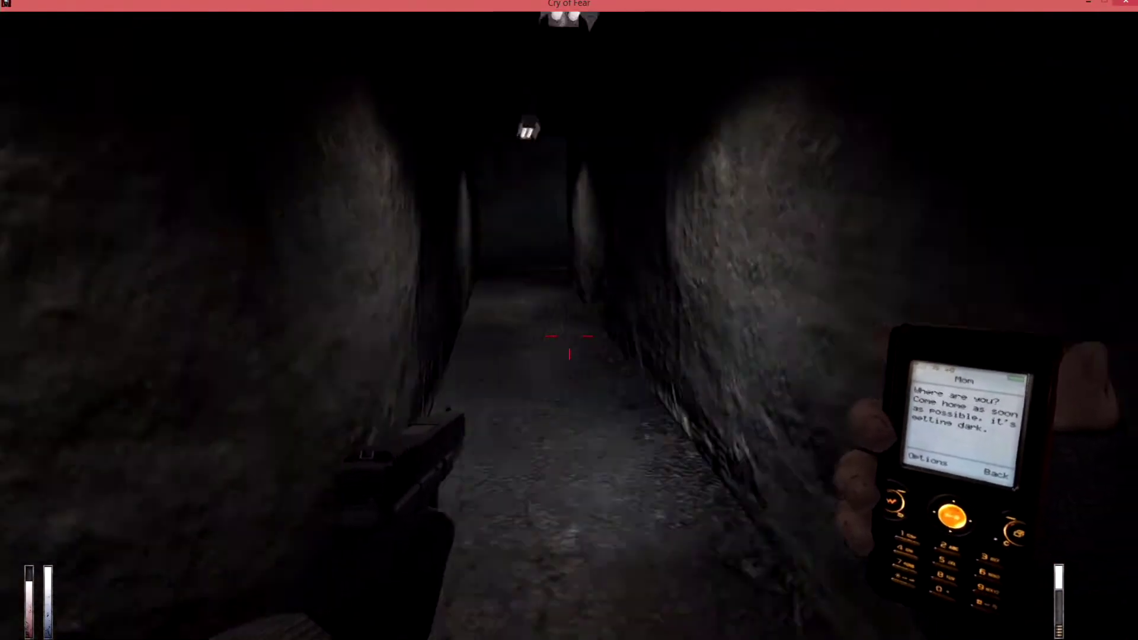
{"action": "key", "text": "w"}
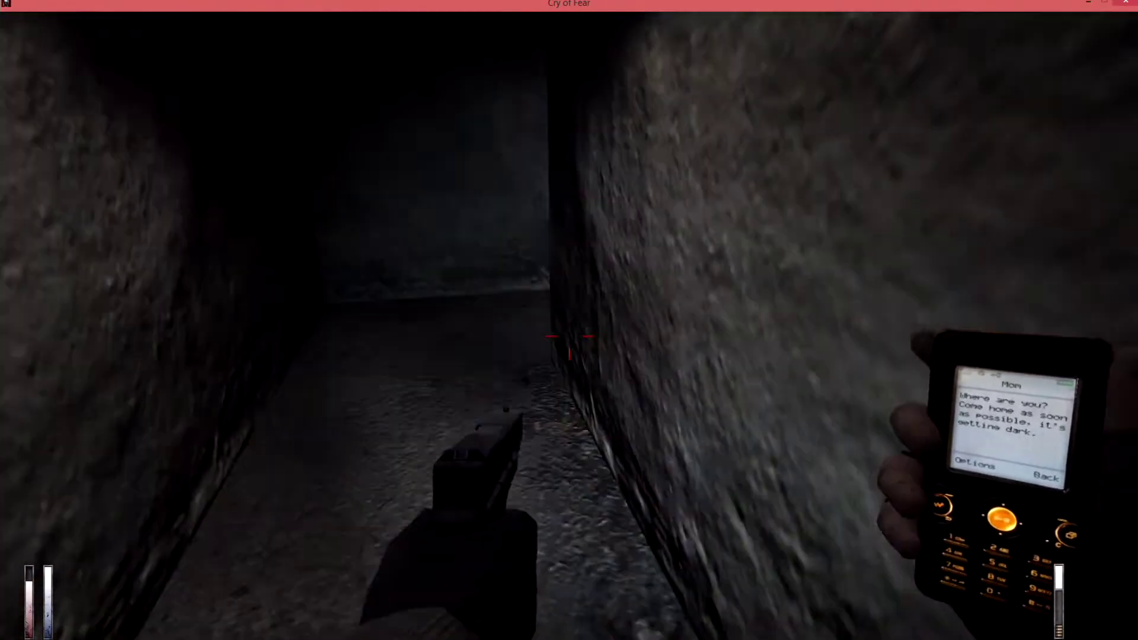
{"action": "key", "text": "w"}
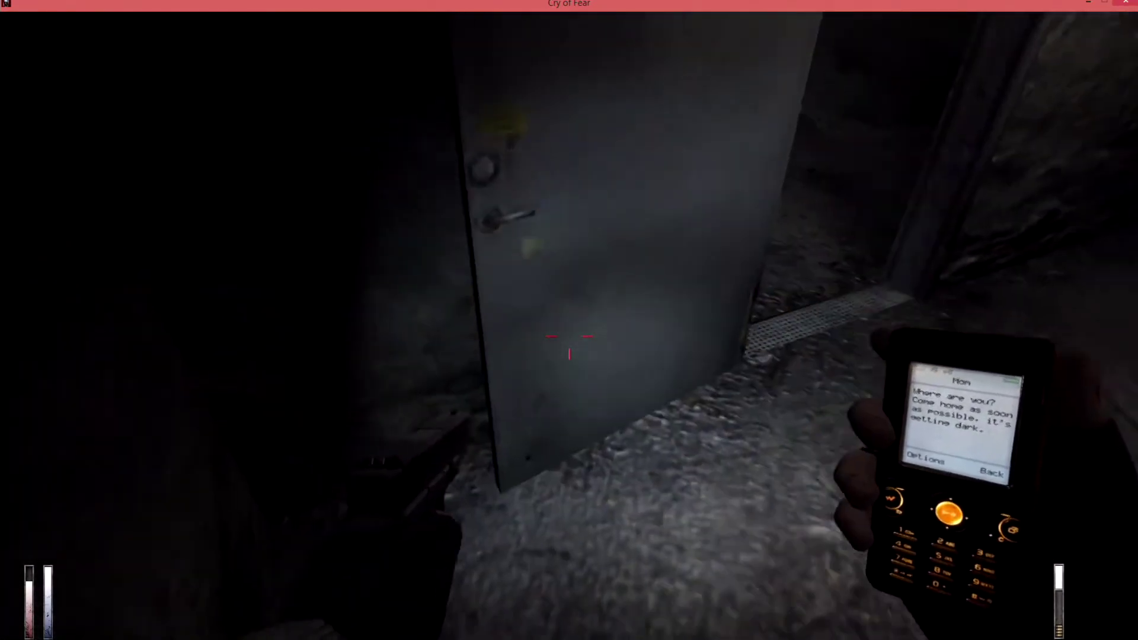
{"action": "key", "text": "w"}
{"action": "key", "text": "w"}
{"action": "key", "text": "e"}
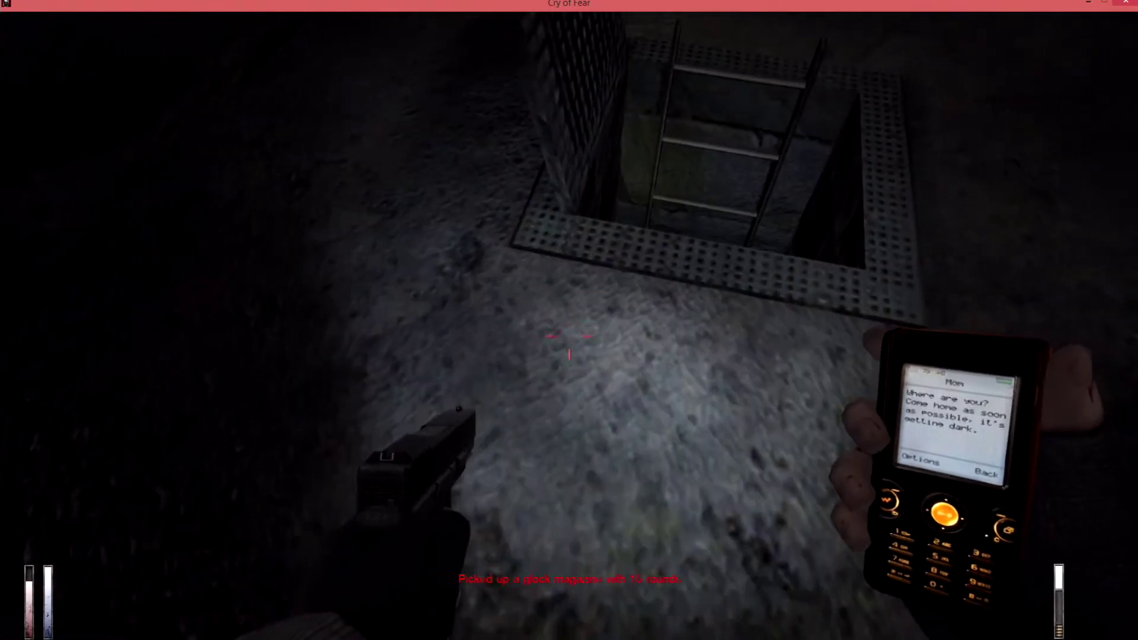
{"action": "key", "text": "w"}
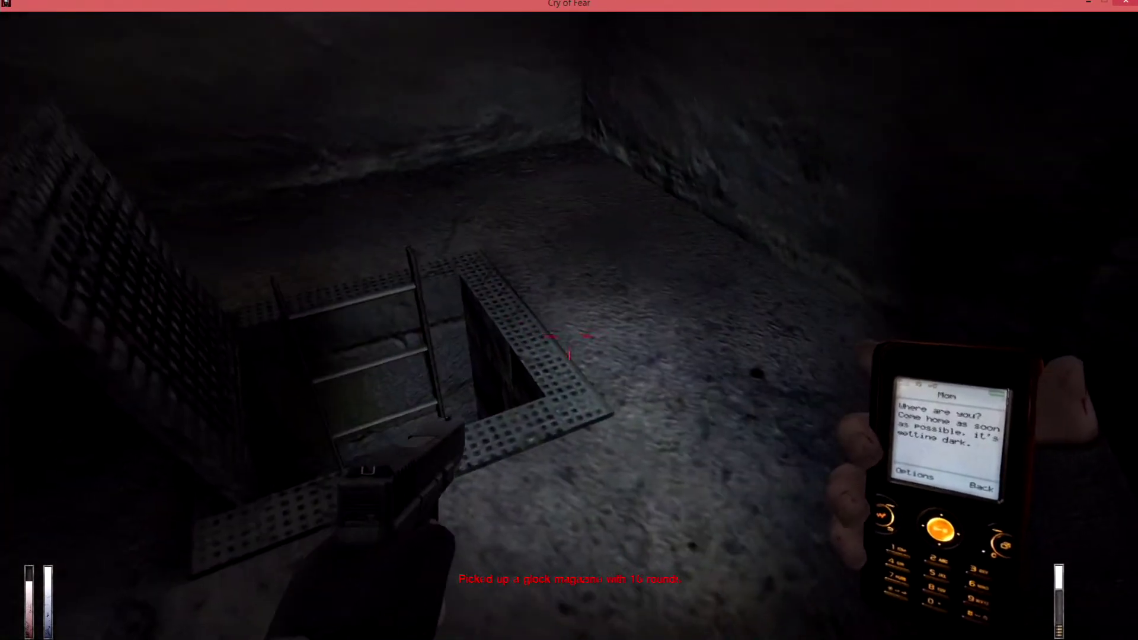
{"action": "key", "text": "w"}
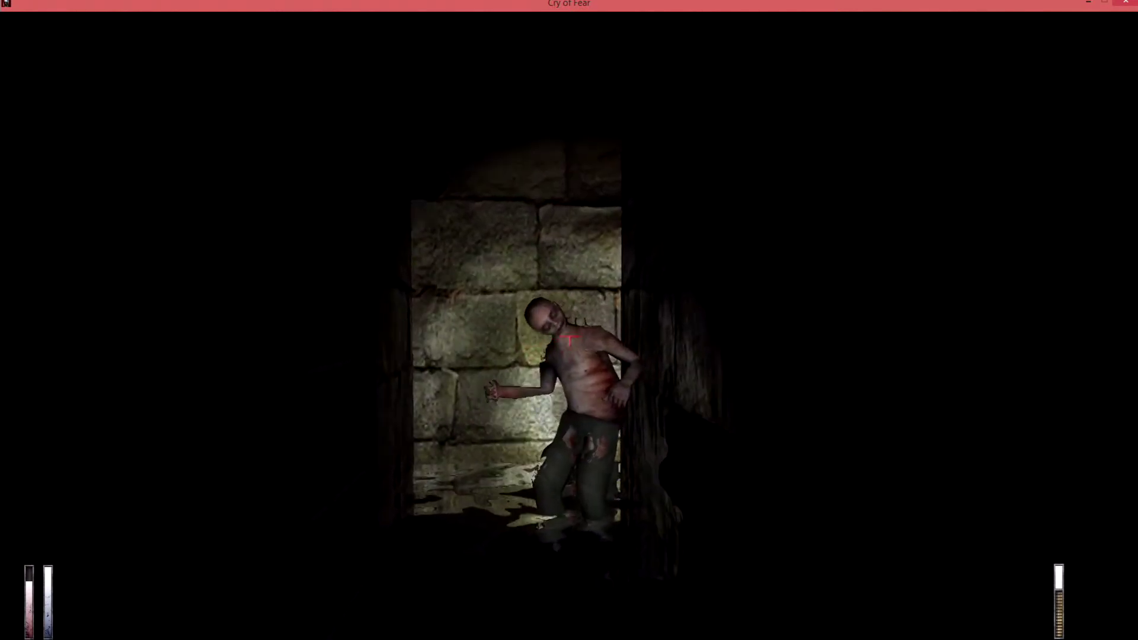
- Shoot down two zombies and the monster in the stone doorway with the pistol
{"action": "left_click", "coordinate": [569, 337]}
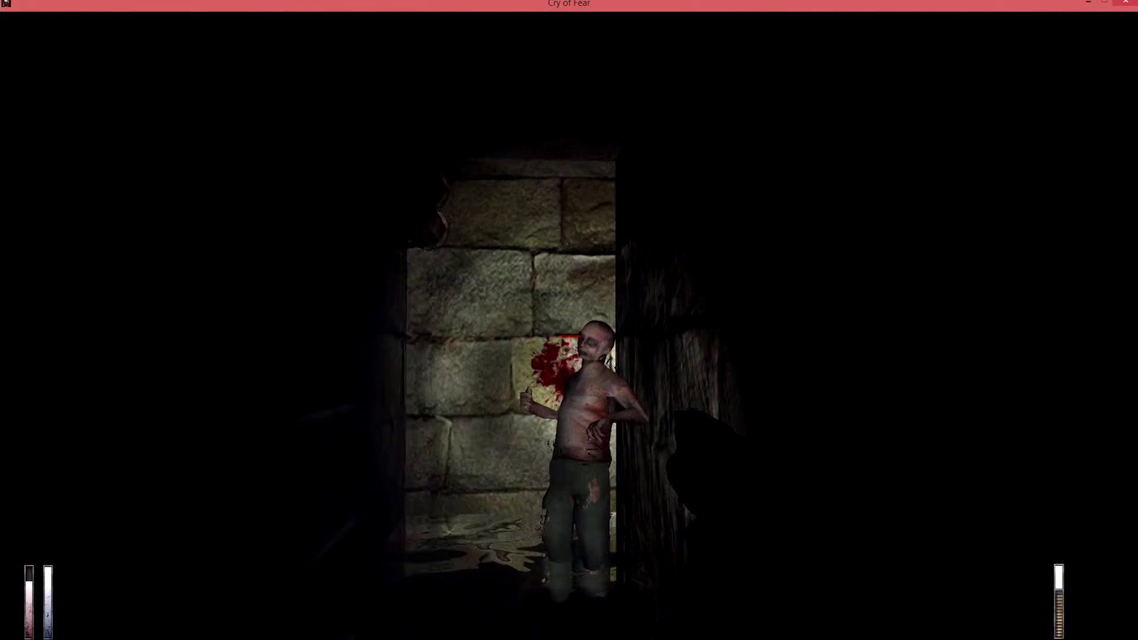
{"action": "left_click", "coordinate": [569, 338]}
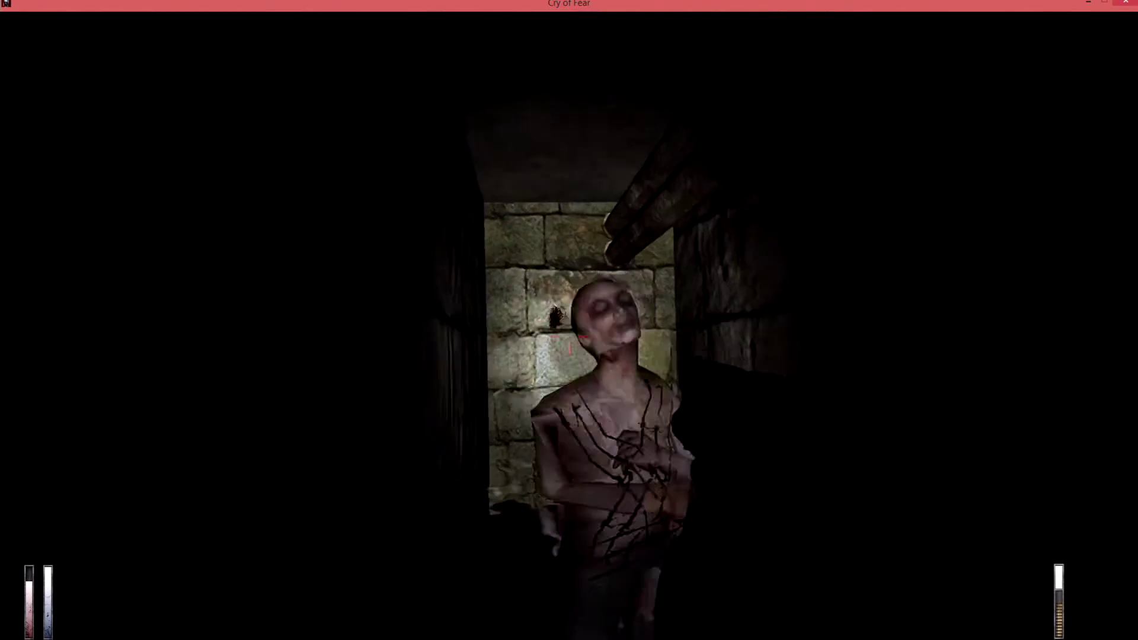
{"action": "left_click", "coordinate": [569, 346]}
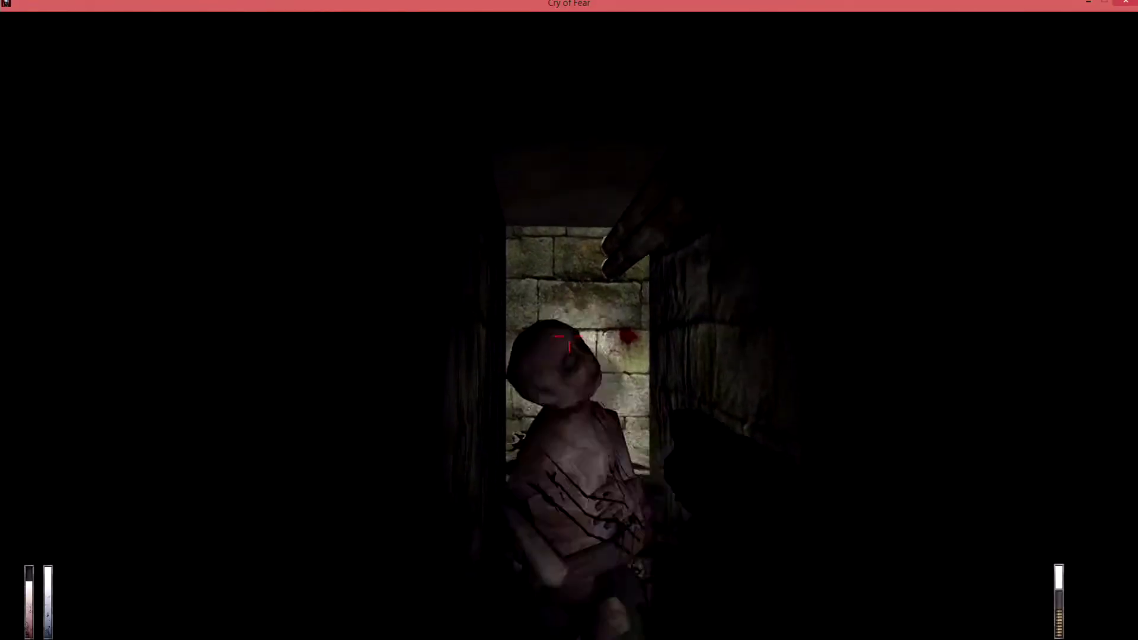
{"action": "left_click", "coordinate": [569, 347]}
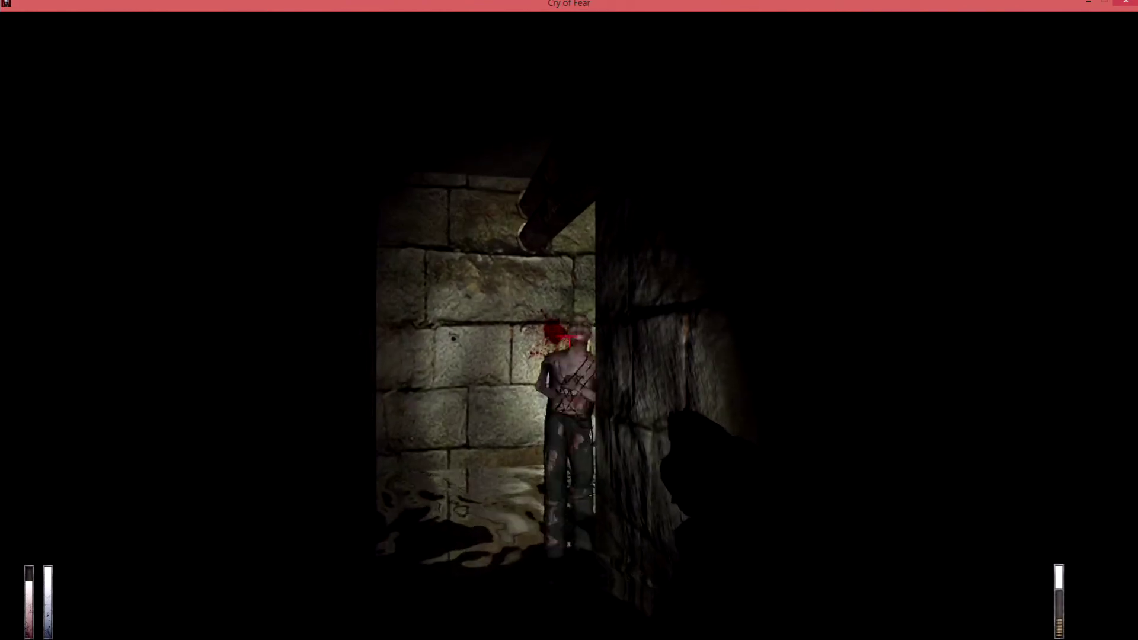
{"action": "left_click", "coordinate": [570, 343]}
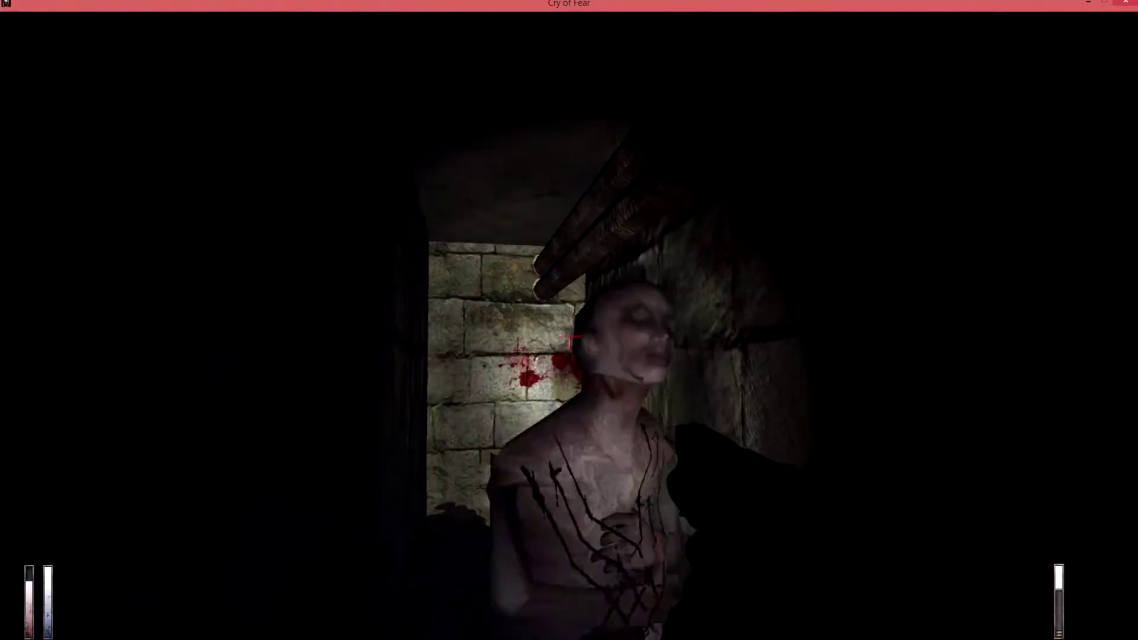
{"action": "left_click", "coordinate": [570, 342]}
{"action": "left_click", "coordinate": [569, 343]}
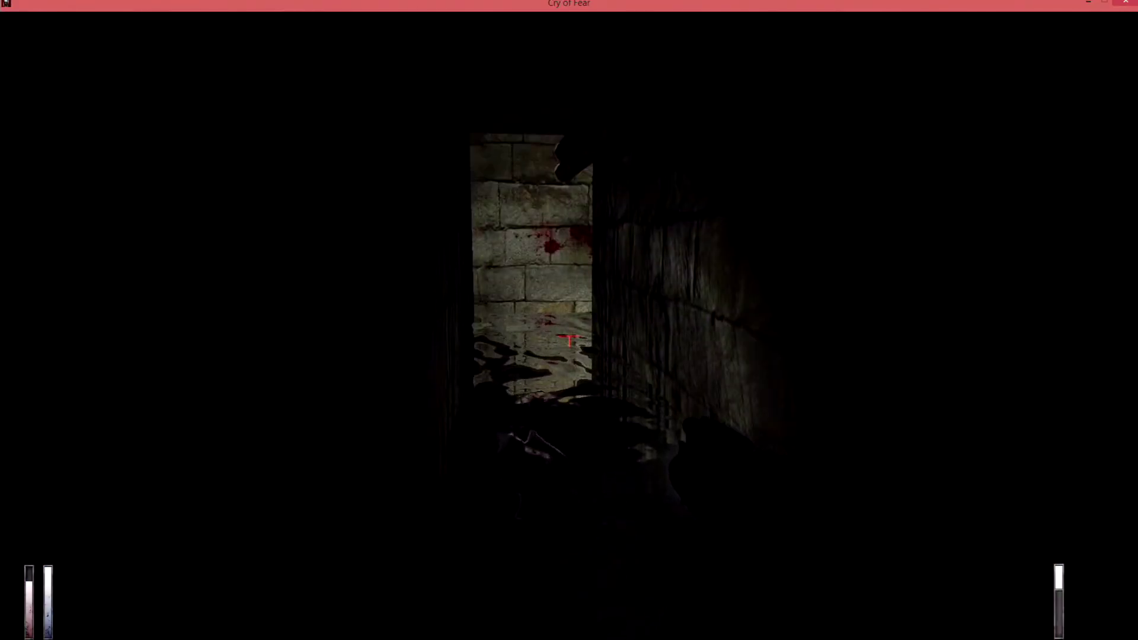
- Walk through the dark hallways and descend the stone stairs
{"action": "key", "text": "w"}
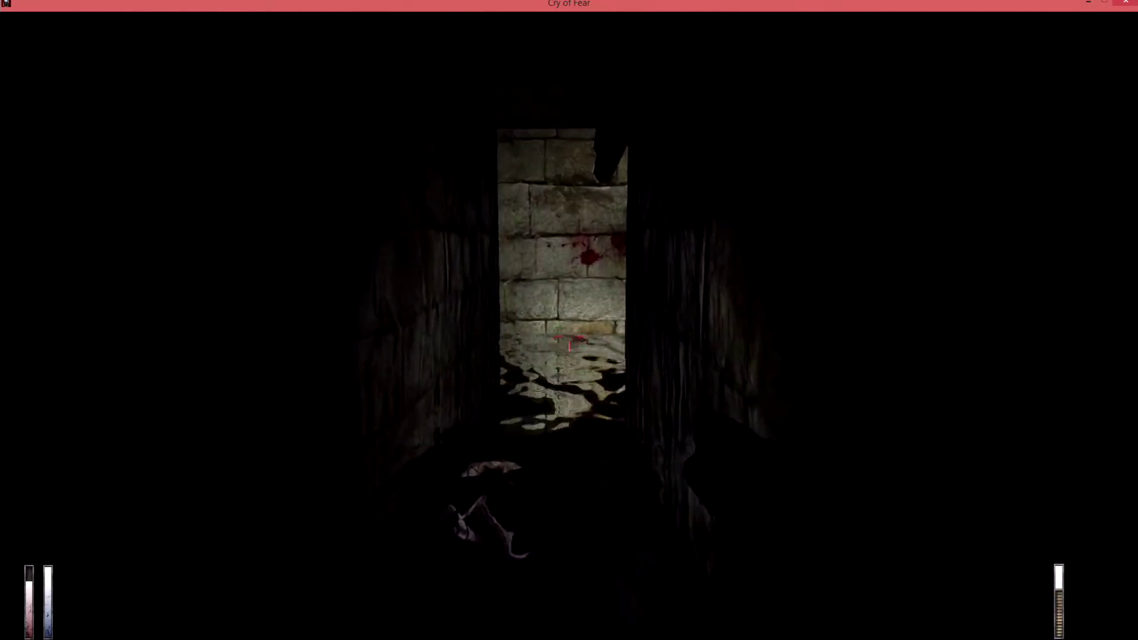
{"action": "key", "text": "w"}
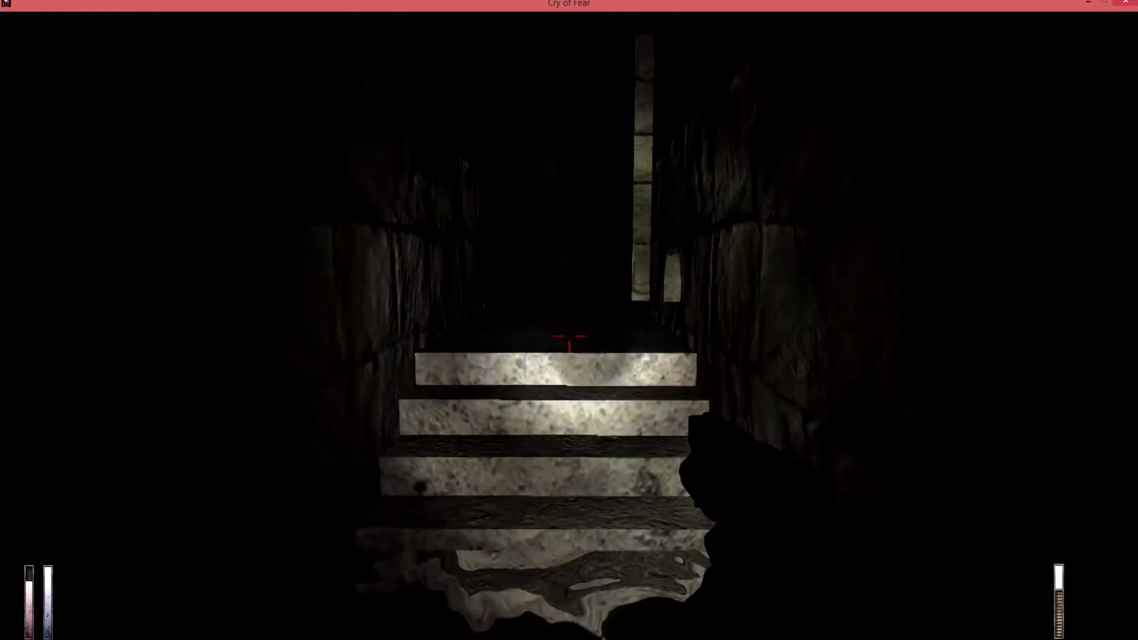
{"action": "key", "text": "w"}
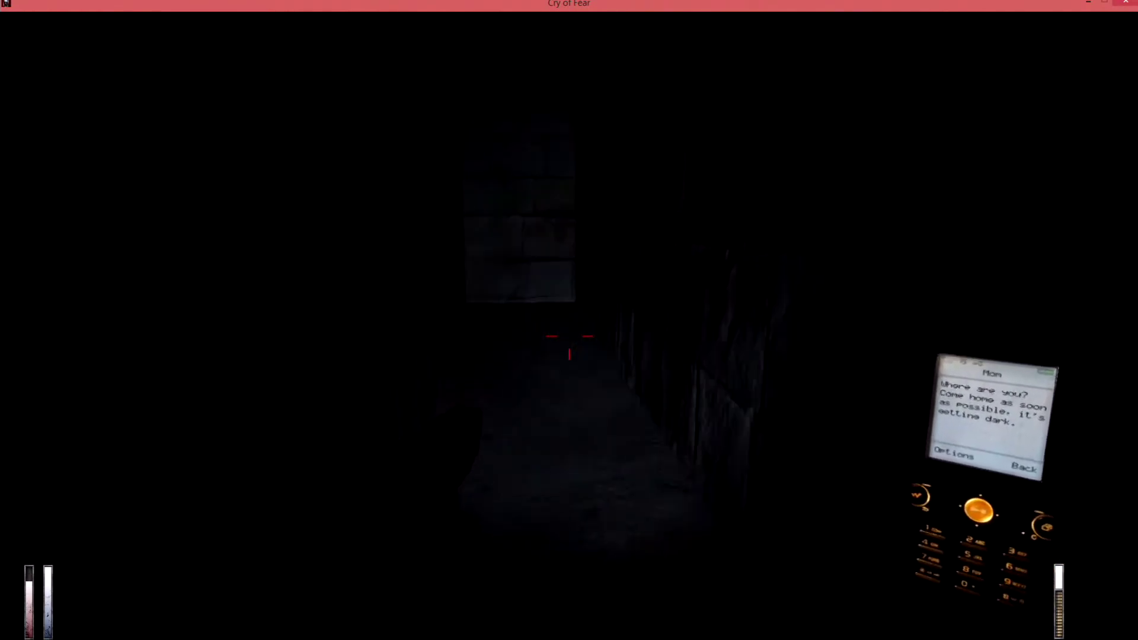
- Walk down the dark corridor over the floor grate and past the ladder
{"action": "key", "text": "w"}
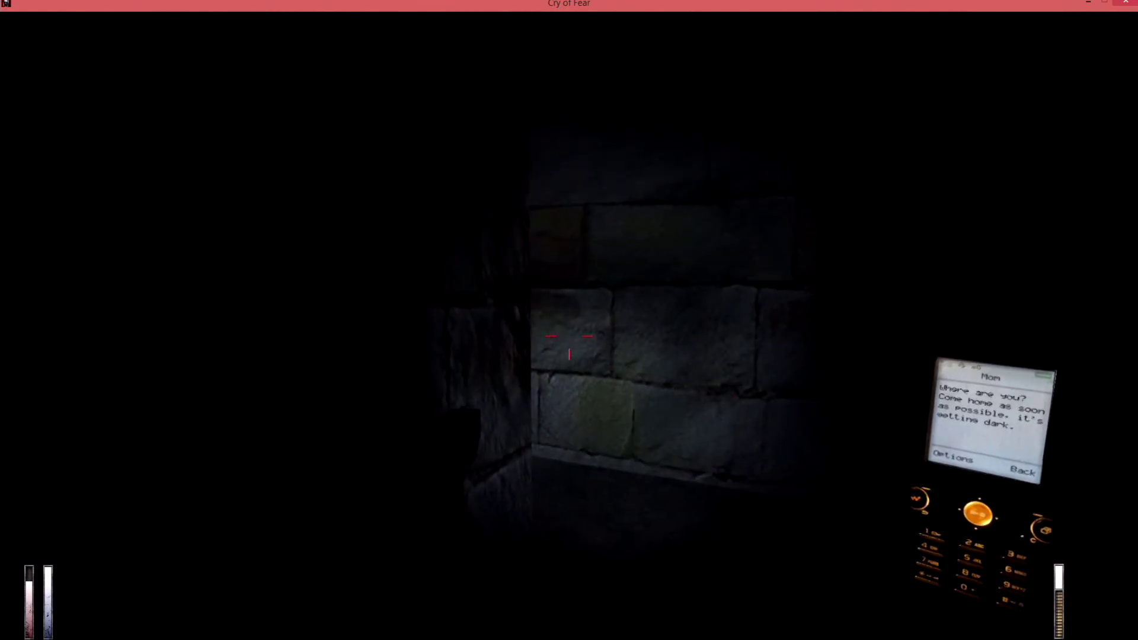
{"action": "key", "text": "w"}
{"action": "key", "text": "w"}
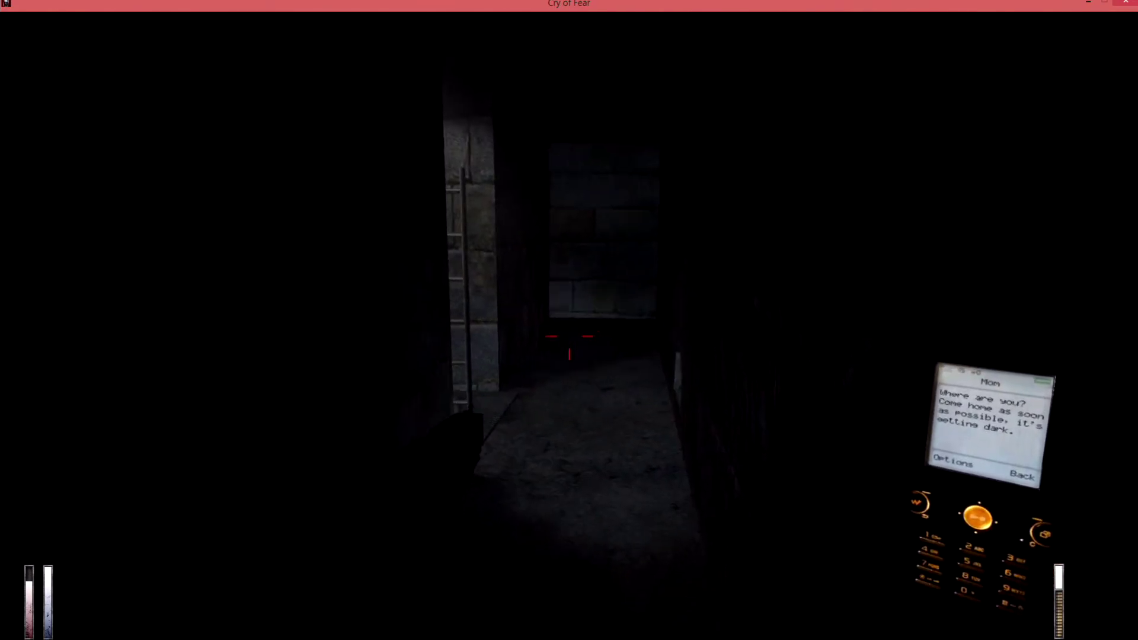
{"action": "key", "text": "w"}
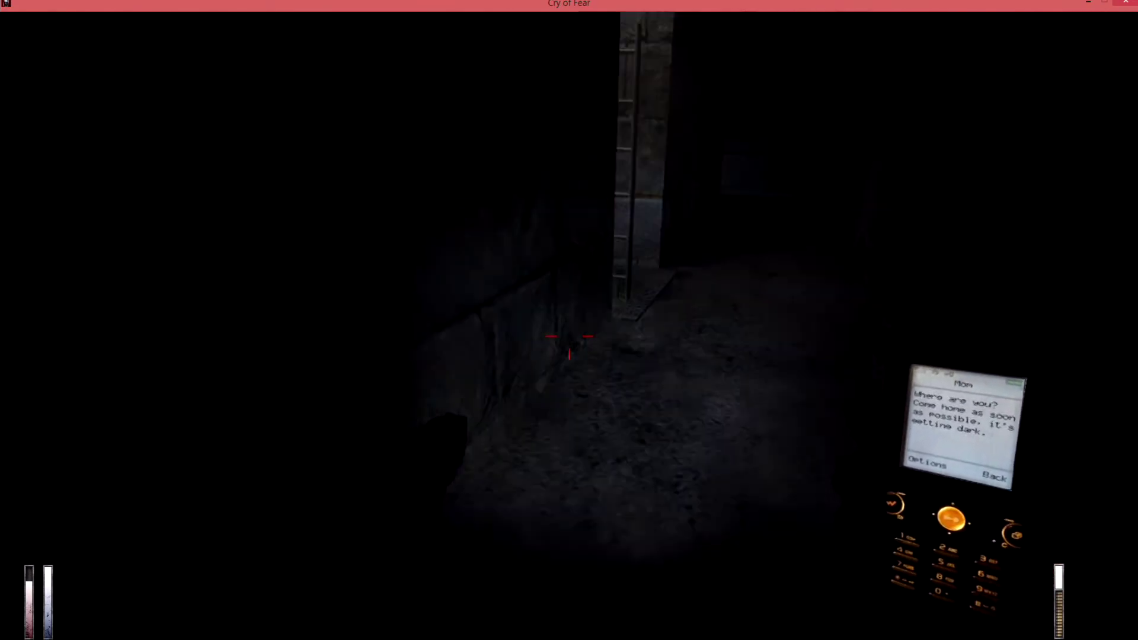
{"action": "key", "text": "w"}
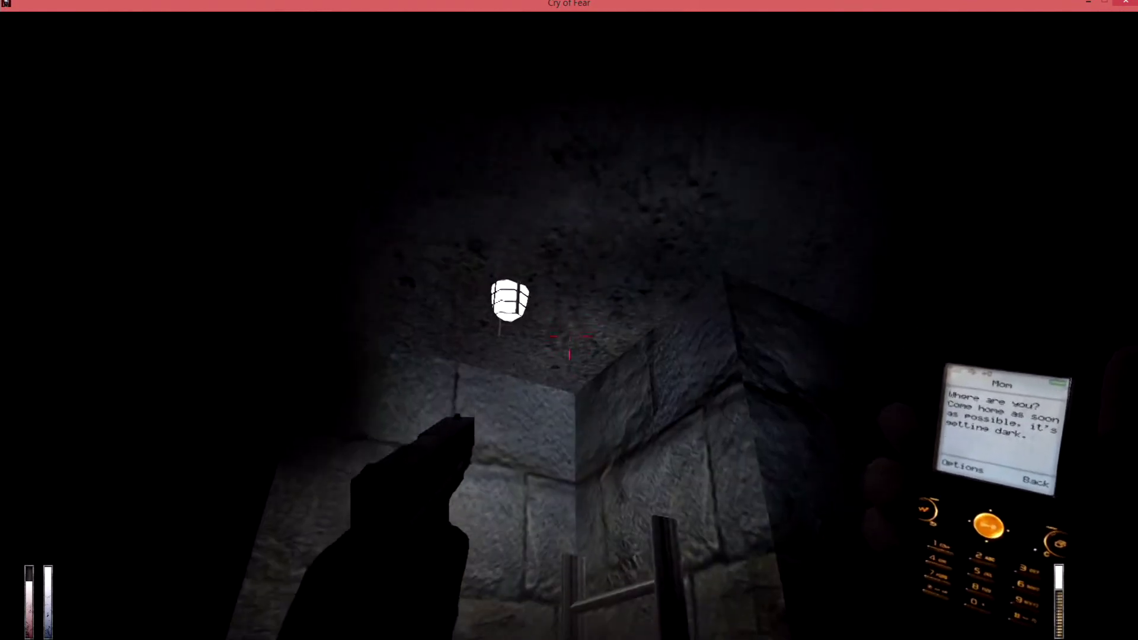
{"action": "key", "text": "w"}
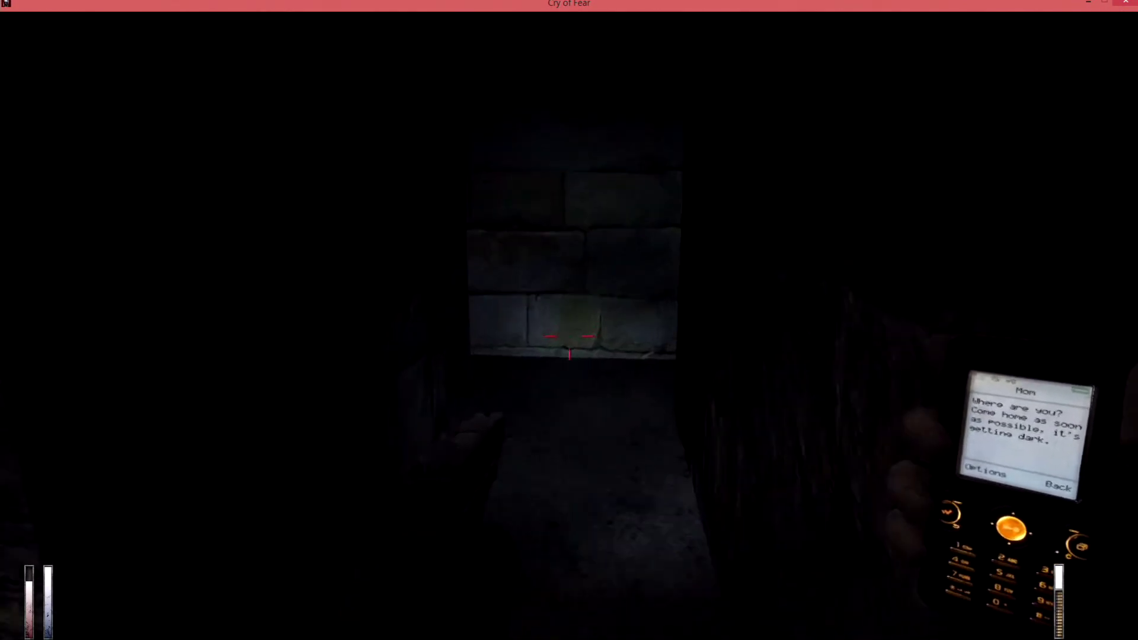
{"action": "key", "text": "w"}
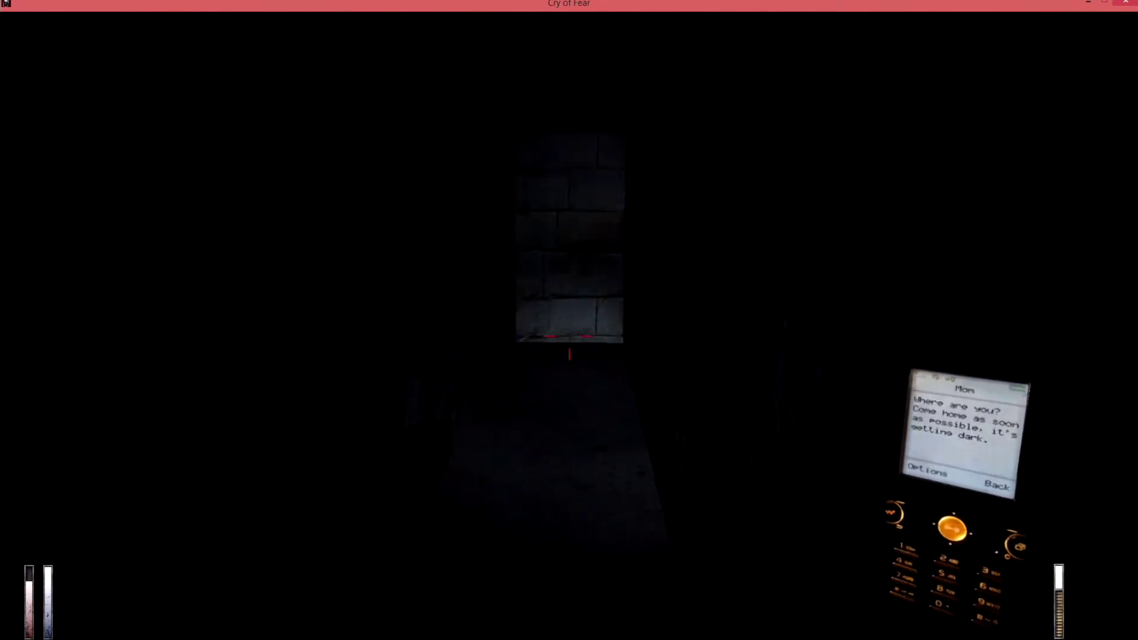
- Follow the stone corridor past the pillar and climb down the grated shaft
{"action": "key", "text": "w"}
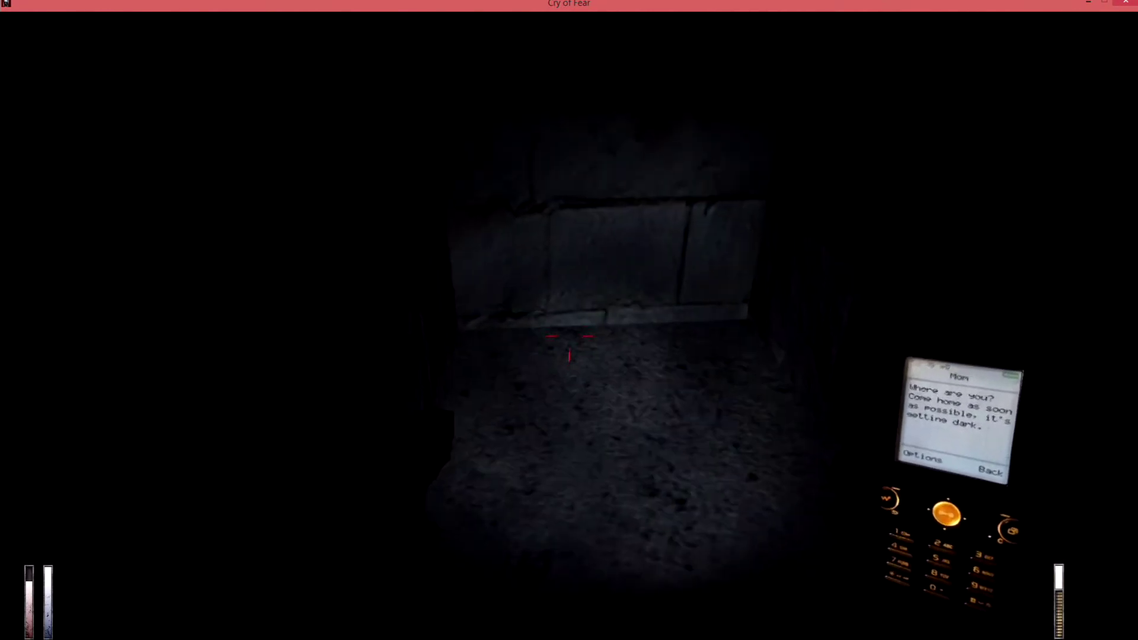
{"action": "key", "text": "w"}
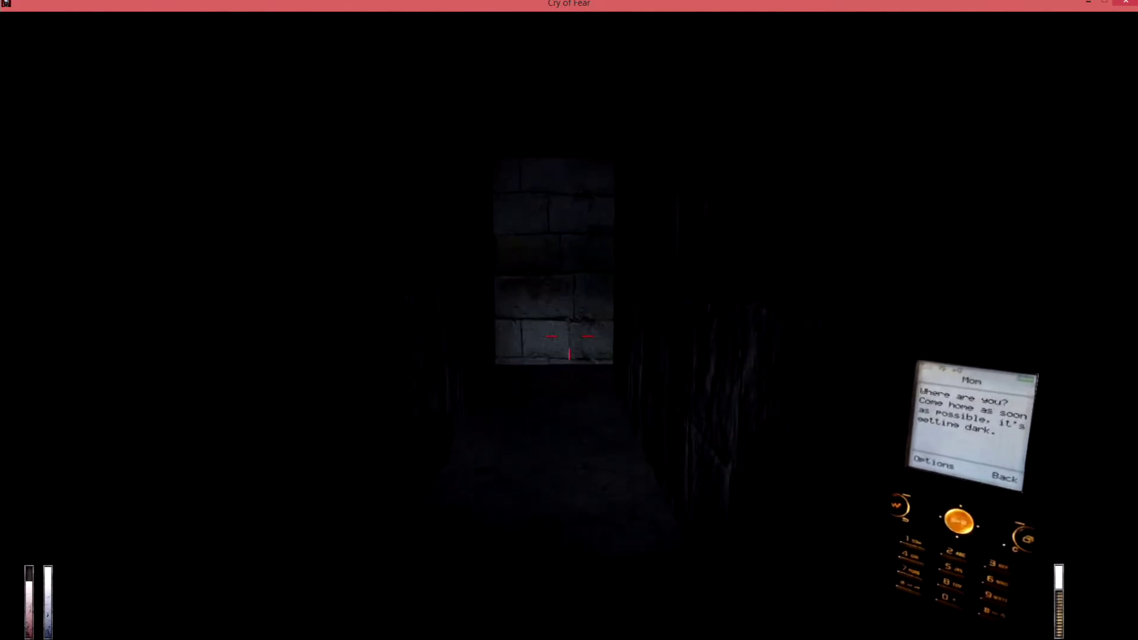
{"action": "key", "text": "w"}
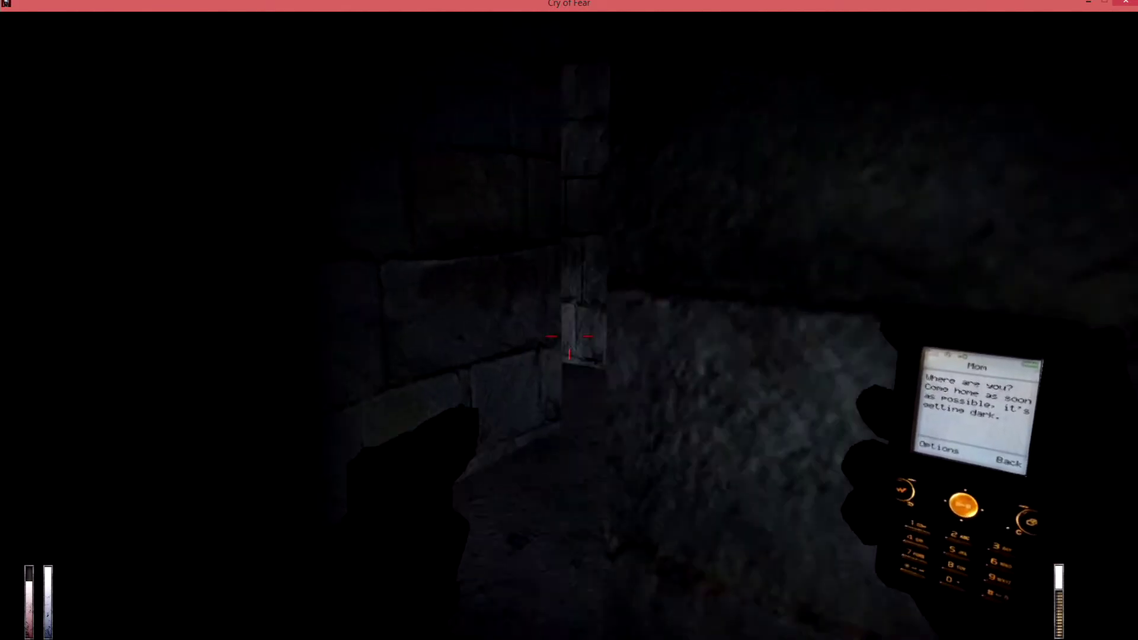
{"action": "key", "text": "w"}
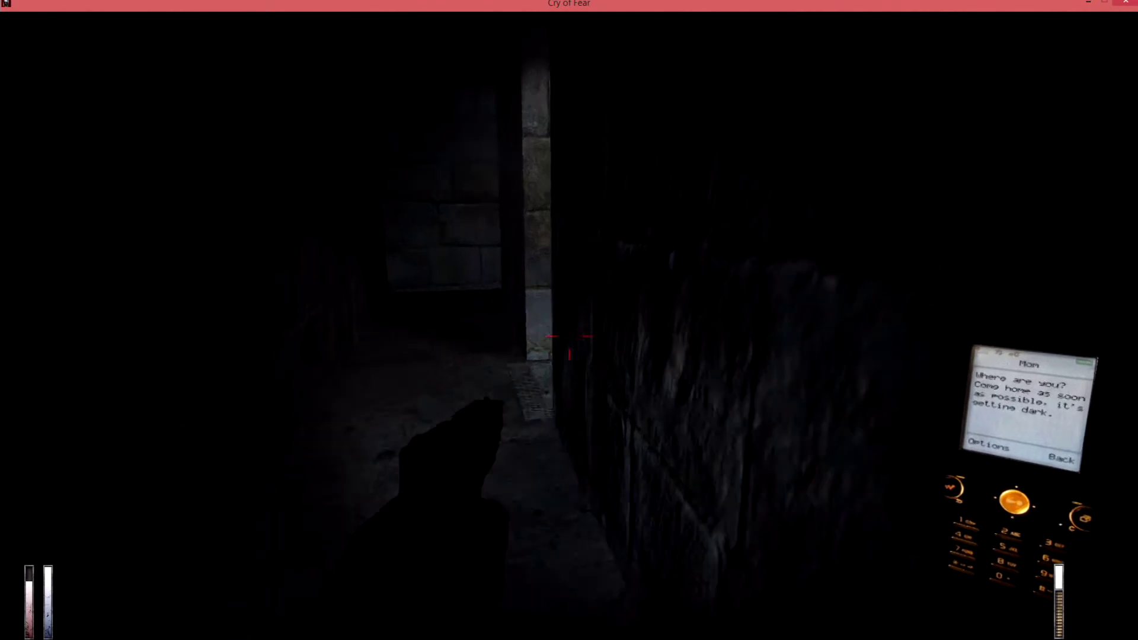
{"action": "key", "text": "w"}
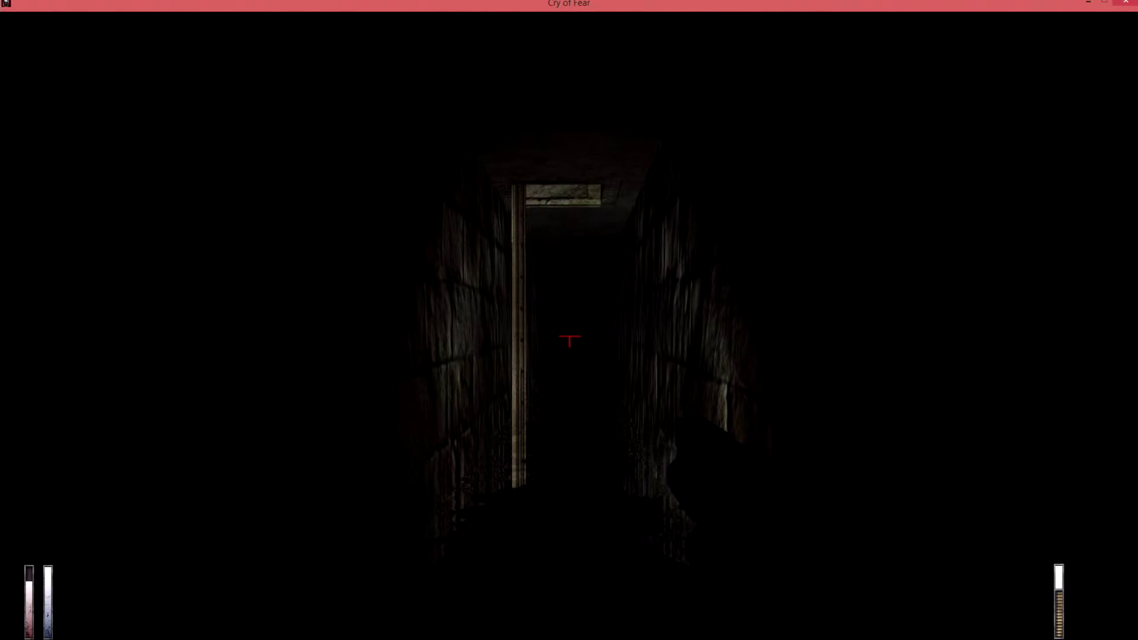
- Cross the lit, flooded stone room and head down the dark corridor
{"action": "key", "text": "w"}
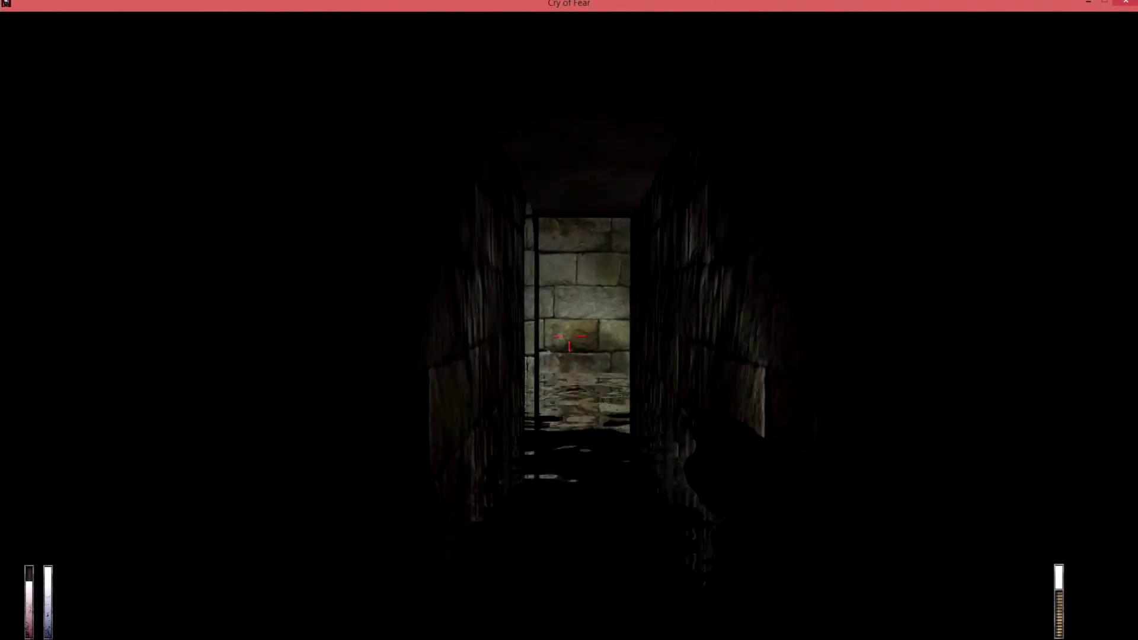
{"action": "key", "text": "w"}
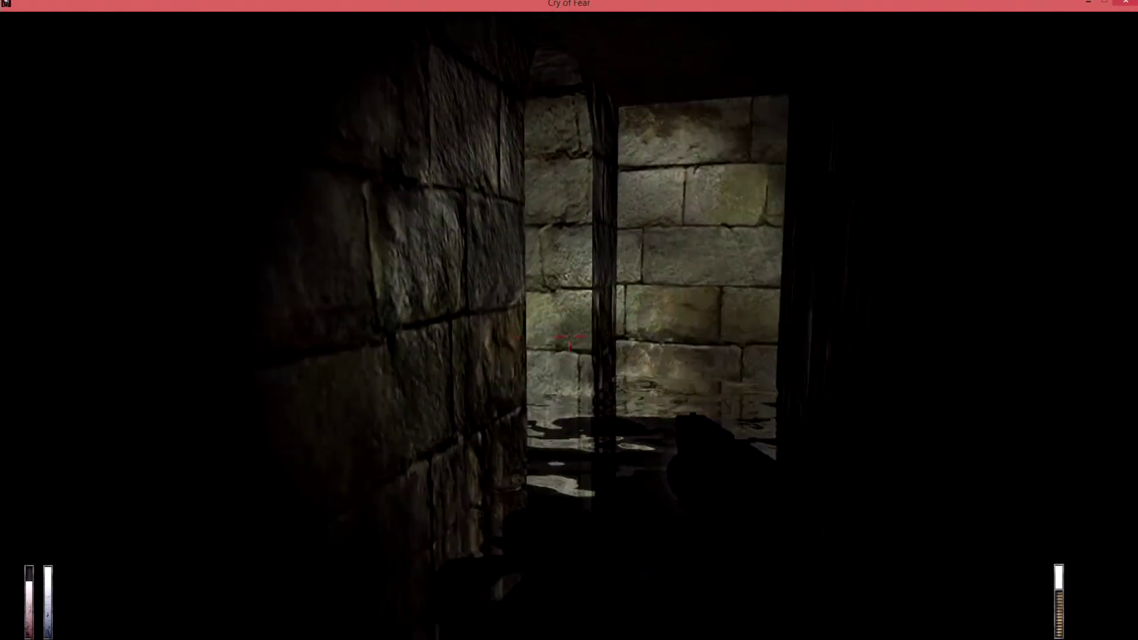
{"action": "key", "text": "w"}
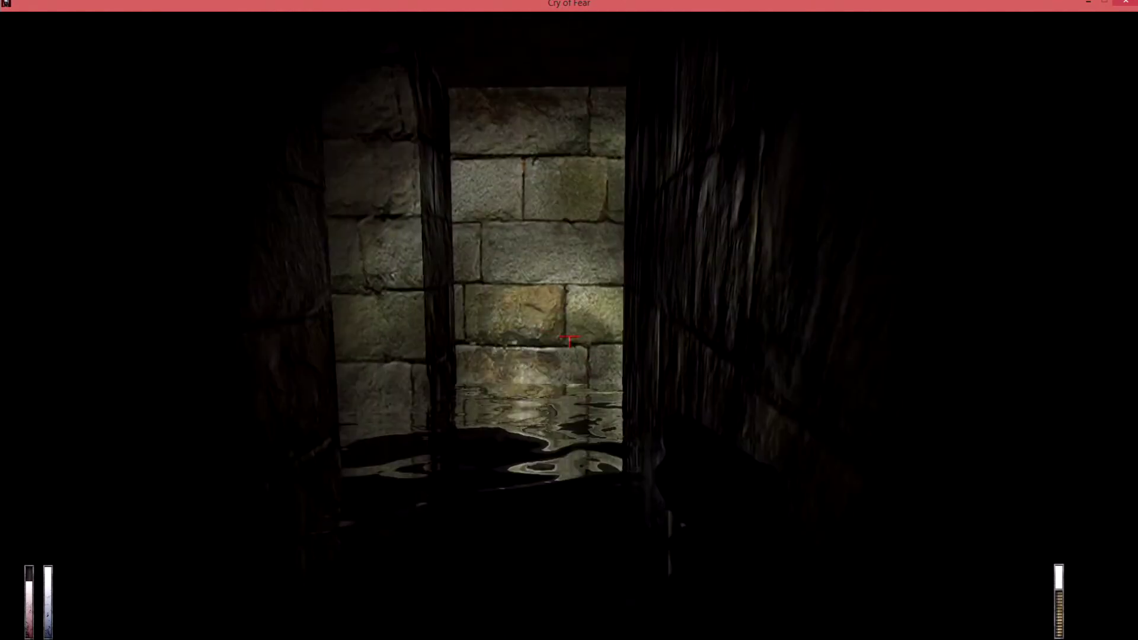
{"action": "key", "text": "w"}
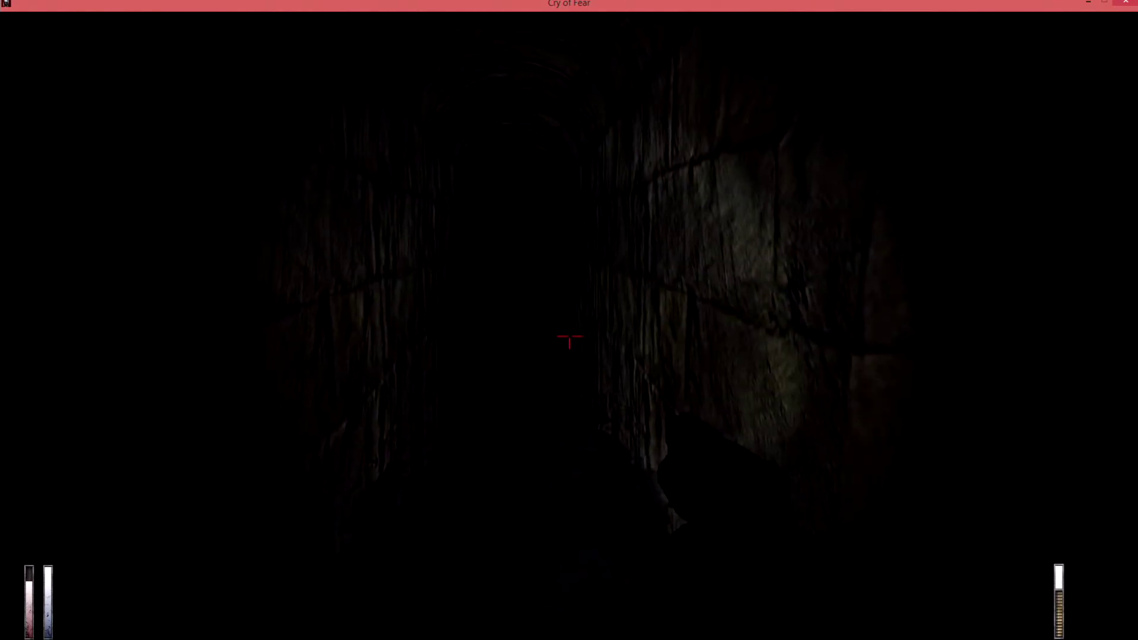
{"action": "key", "text": "w"}
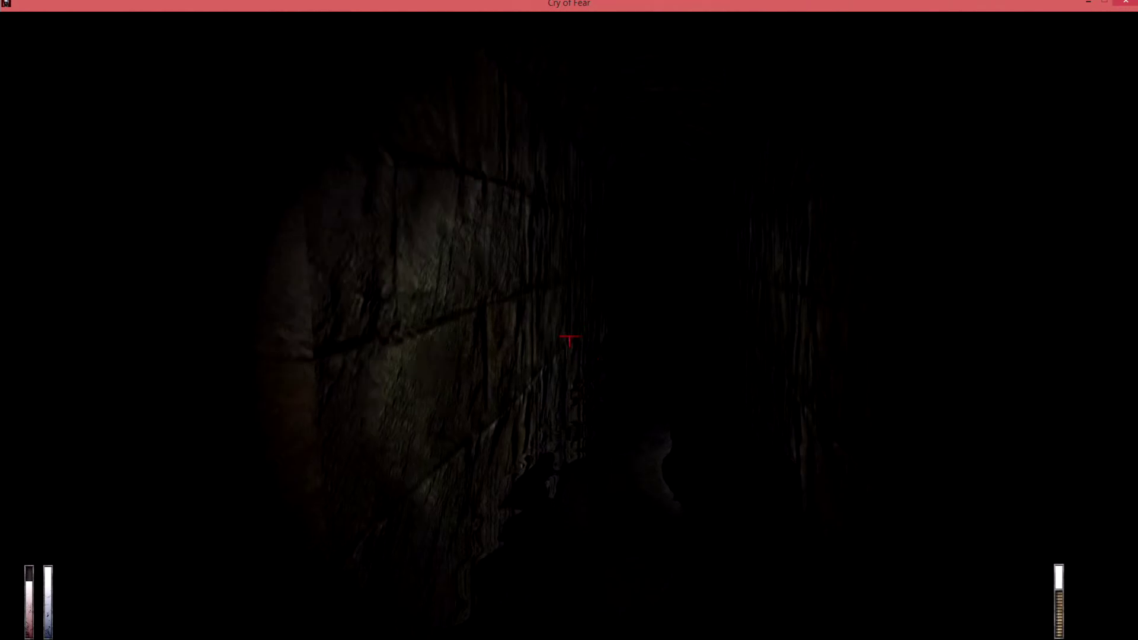
{"action": "key", "text": "w"}
{"action": "key", "text": "w"}
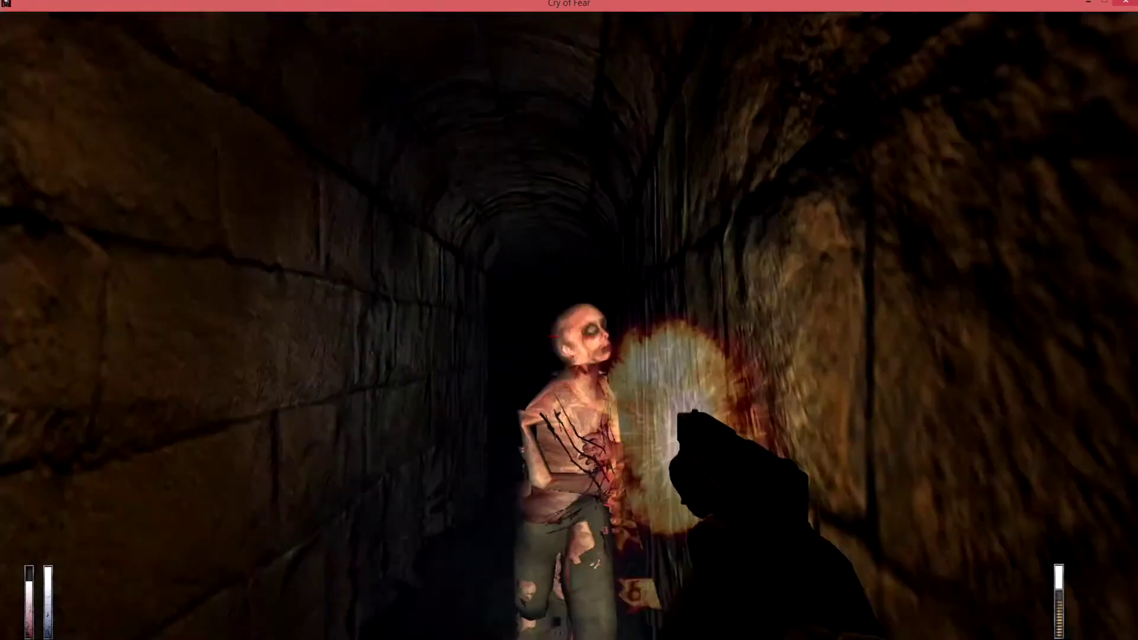
- Shoot the lunging tunnel zombie repeatedly, then turn toward the stone pillar
{"action": "left_click", "coordinate": [569, 333]}
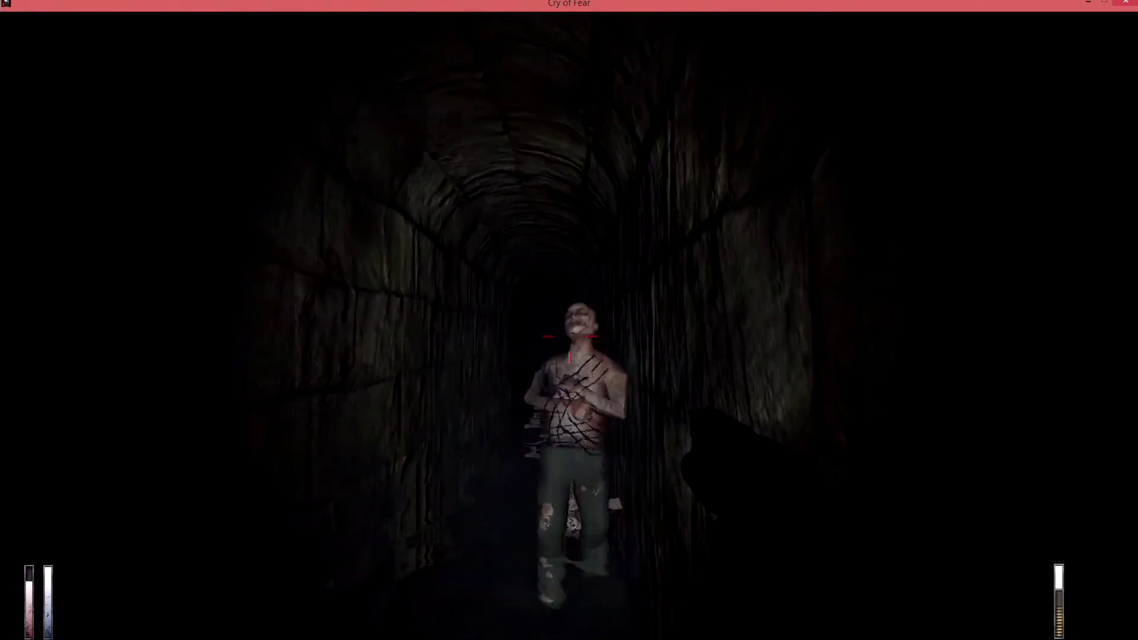
{"action": "left_click", "coordinate": [570, 334]}
{"action": "left_click", "coordinate": [570, 334]}
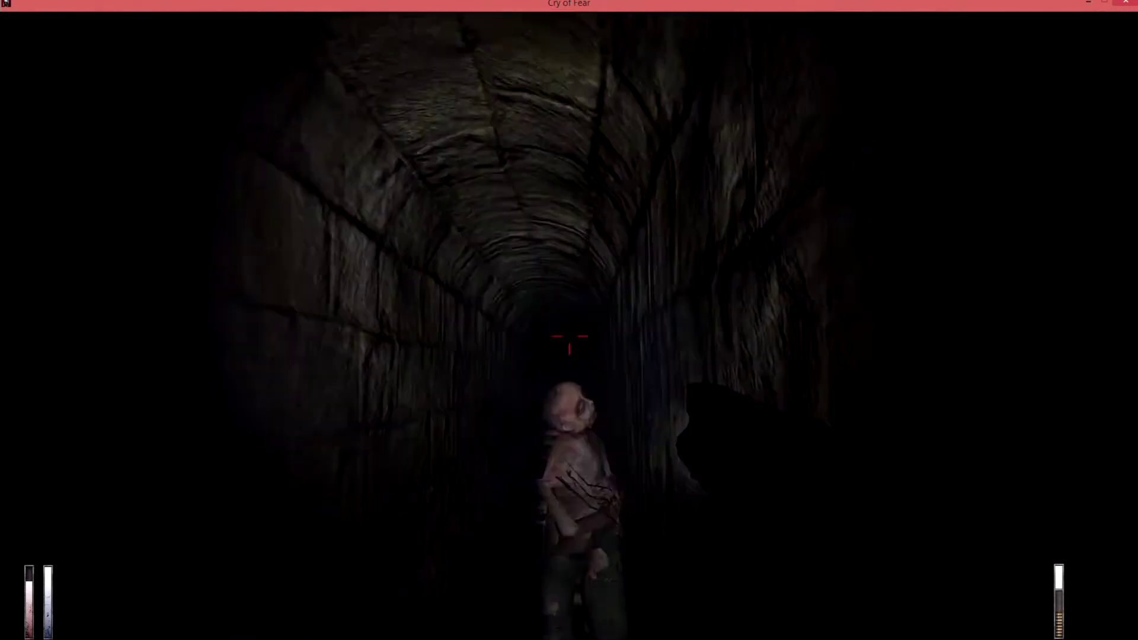
{"action": "left_click", "coordinate": [569, 343]}
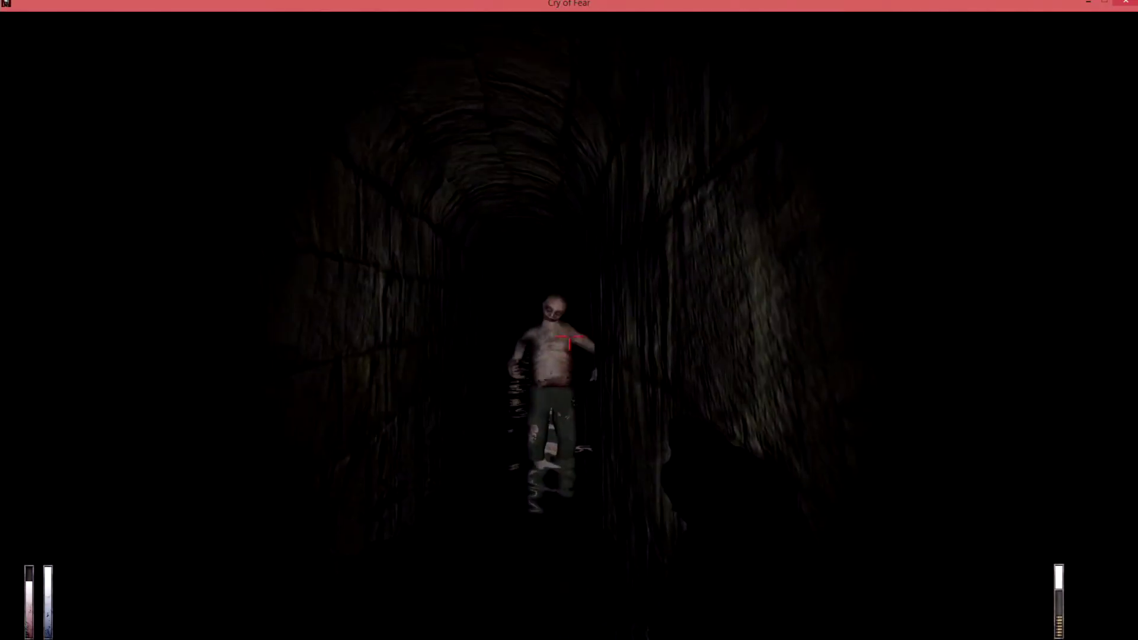
{"action": "left_click", "coordinate": [570, 342]}
{"action": "left_click", "coordinate": [570, 342]}
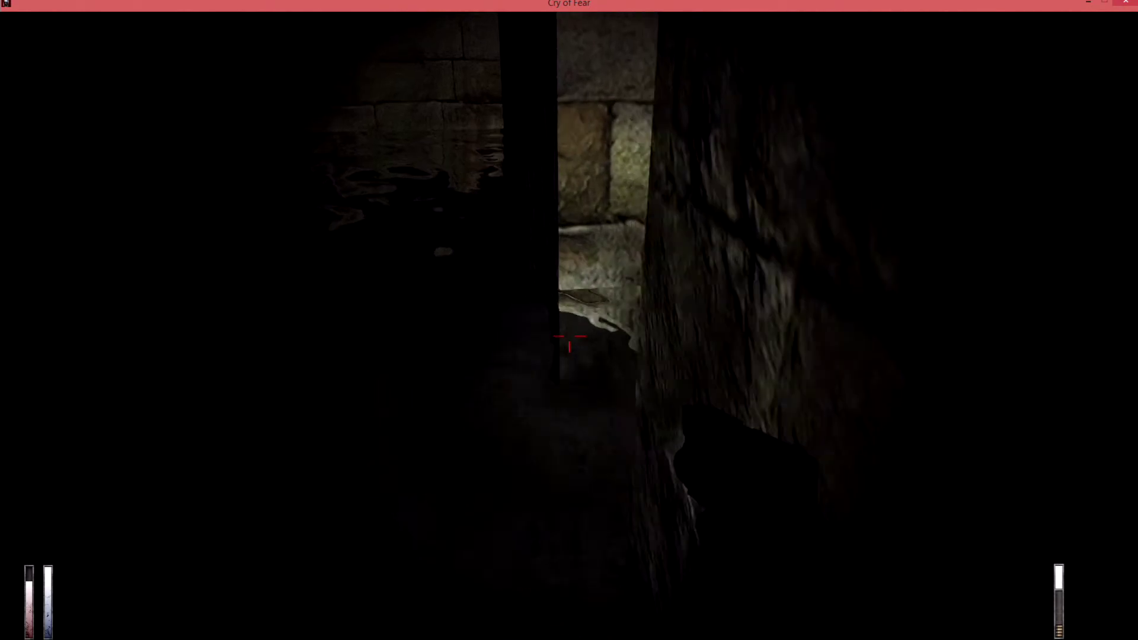
{"action": "key", "text": "w"}
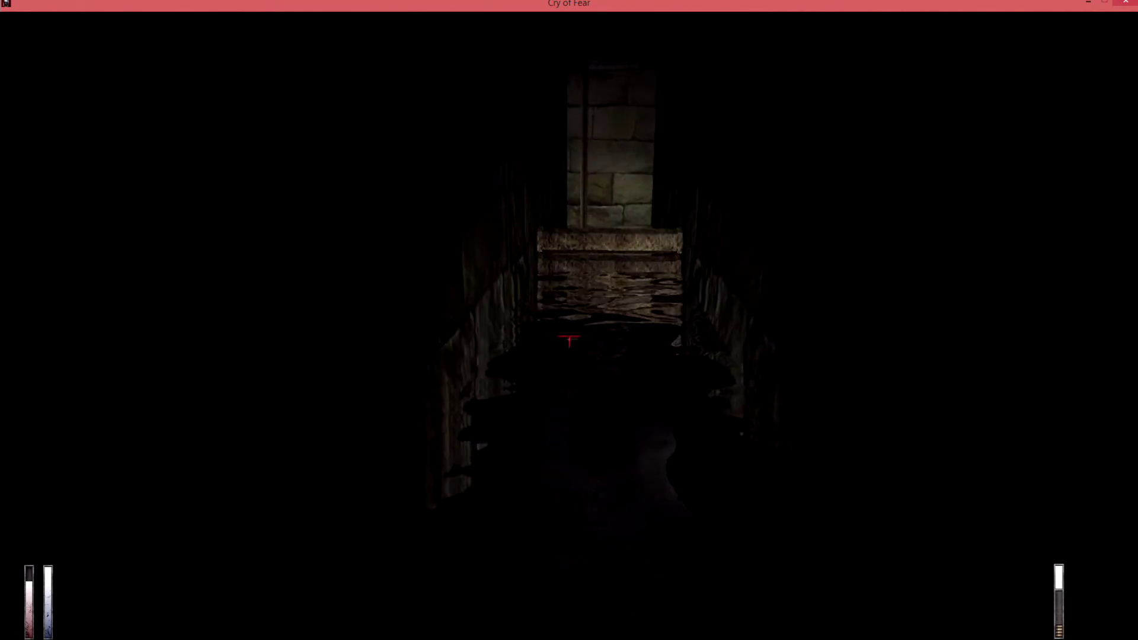
- Fire at the first corridor zombie and switch on the flashlight with F
{"action": "left_click", "coordinate": [569, 345]}
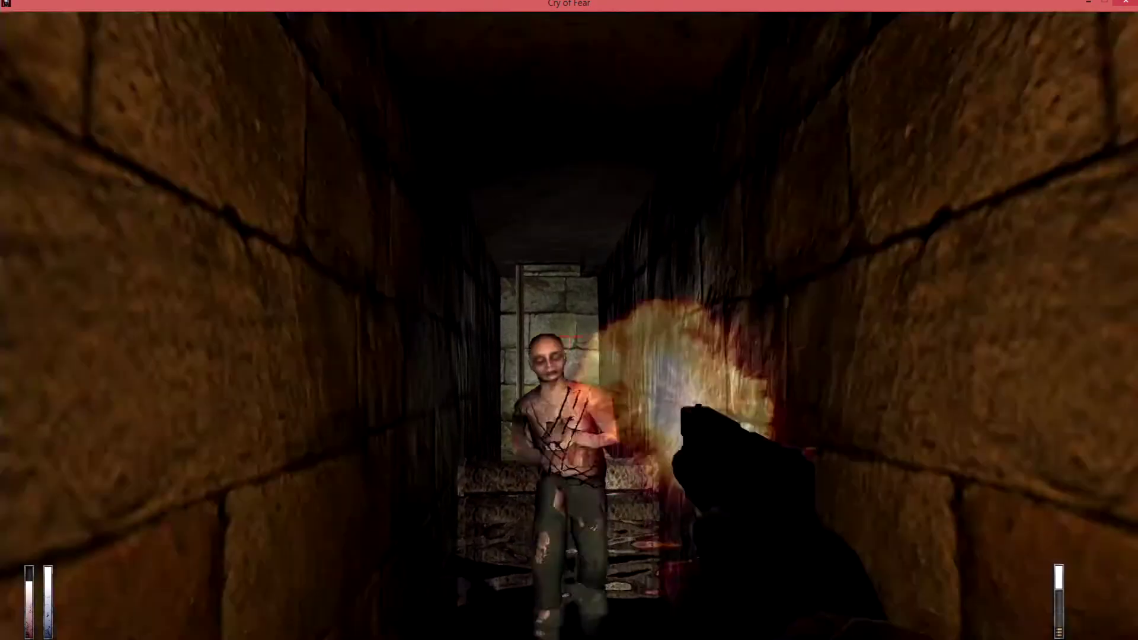
{"action": "left_click", "coordinate": [569, 341]}
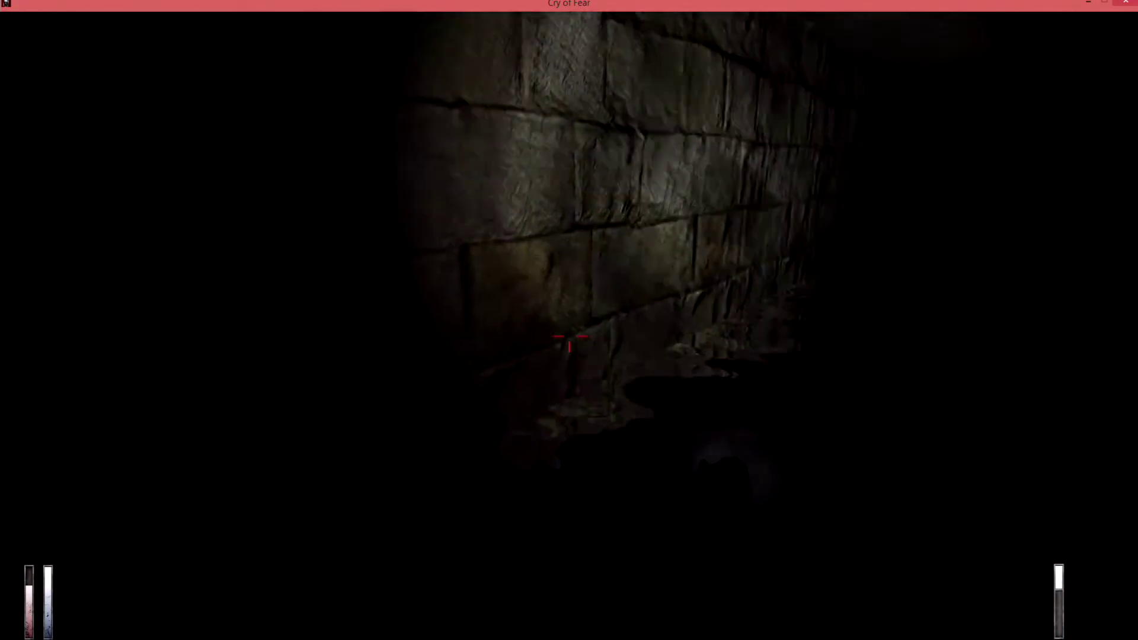
{"action": "key", "text": "f"}
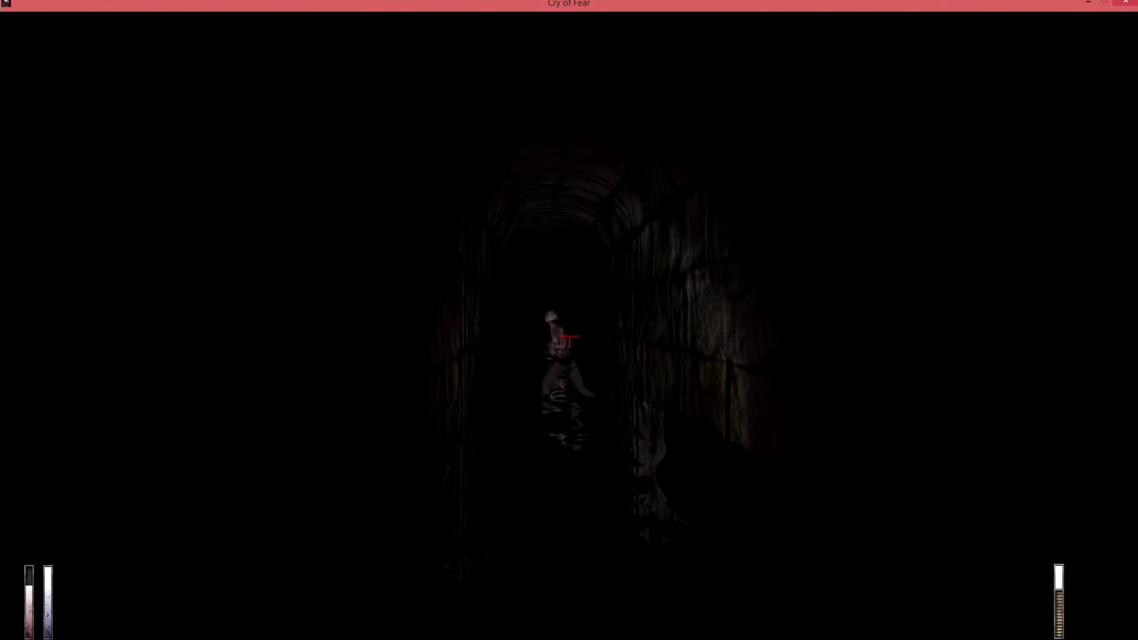
- Gun down the zombies charging along the tunnel, advancing between them
{"action": "left_click", "coordinate": [570, 341]}
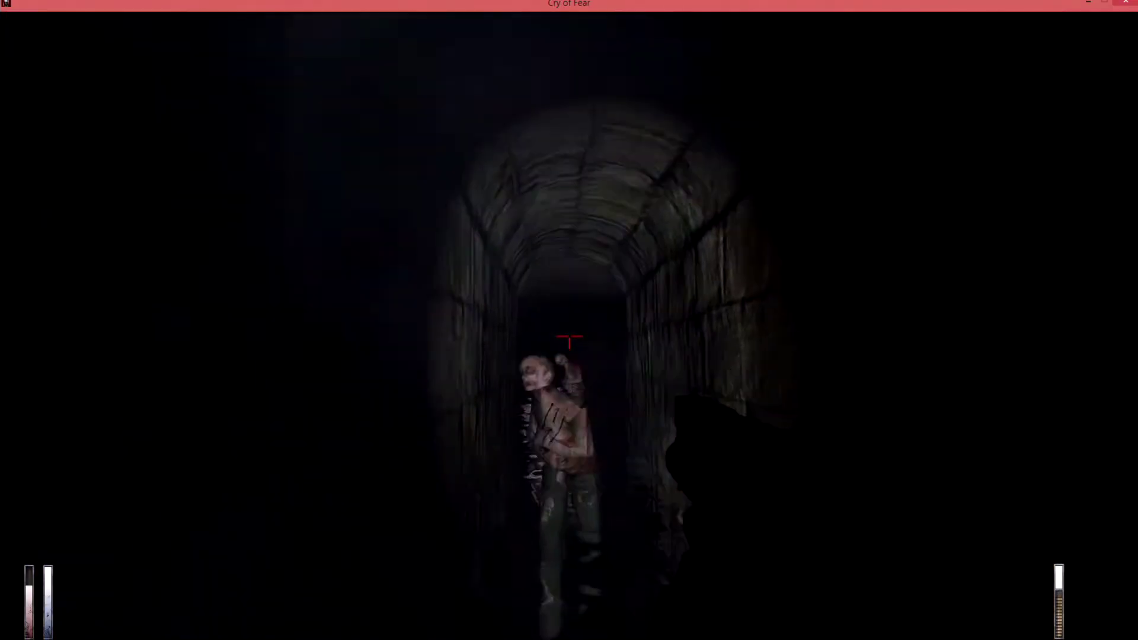
{"action": "left_click", "coordinate": [569, 340]}
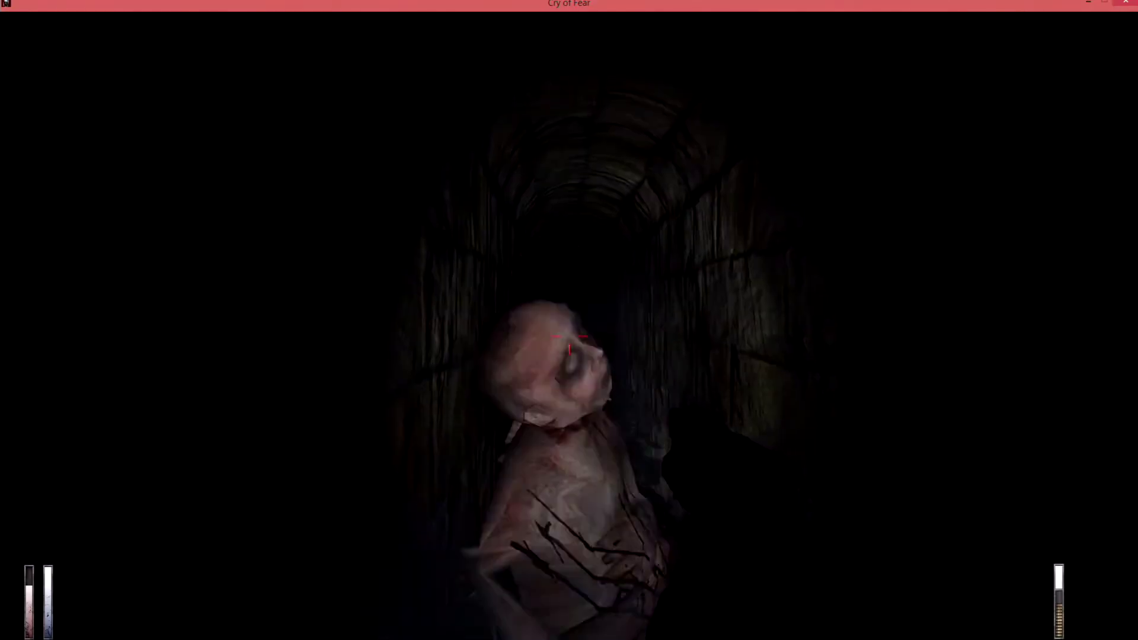
{"action": "left_click", "coordinate": [570, 341]}
{"action": "key", "text": "w"}
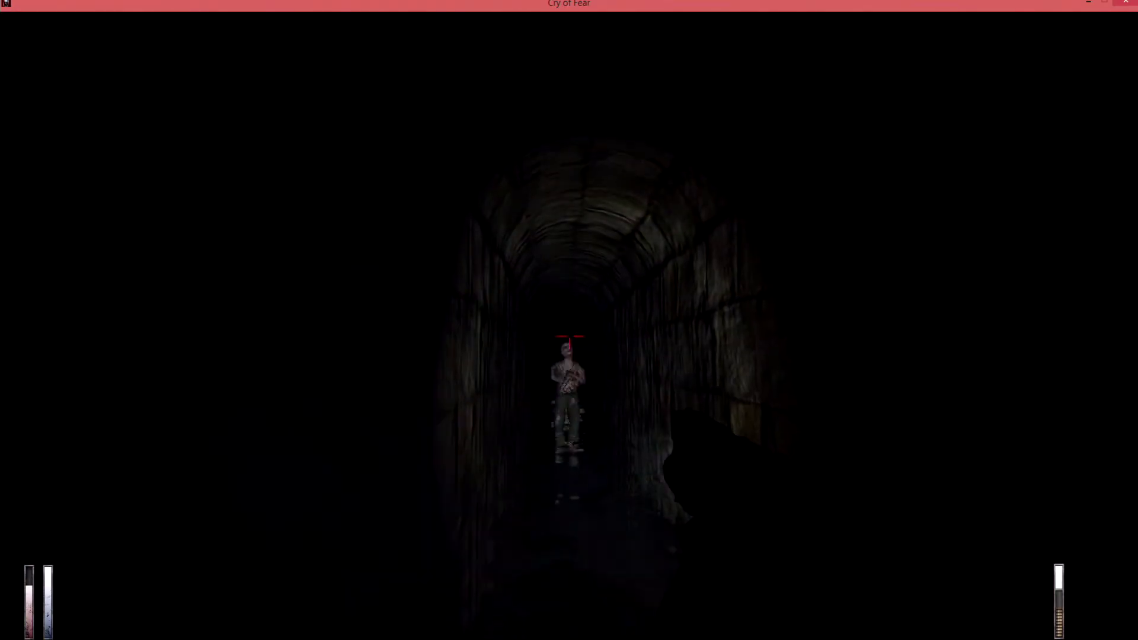
{"action": "left_click", "coordinate": [570, 340]}
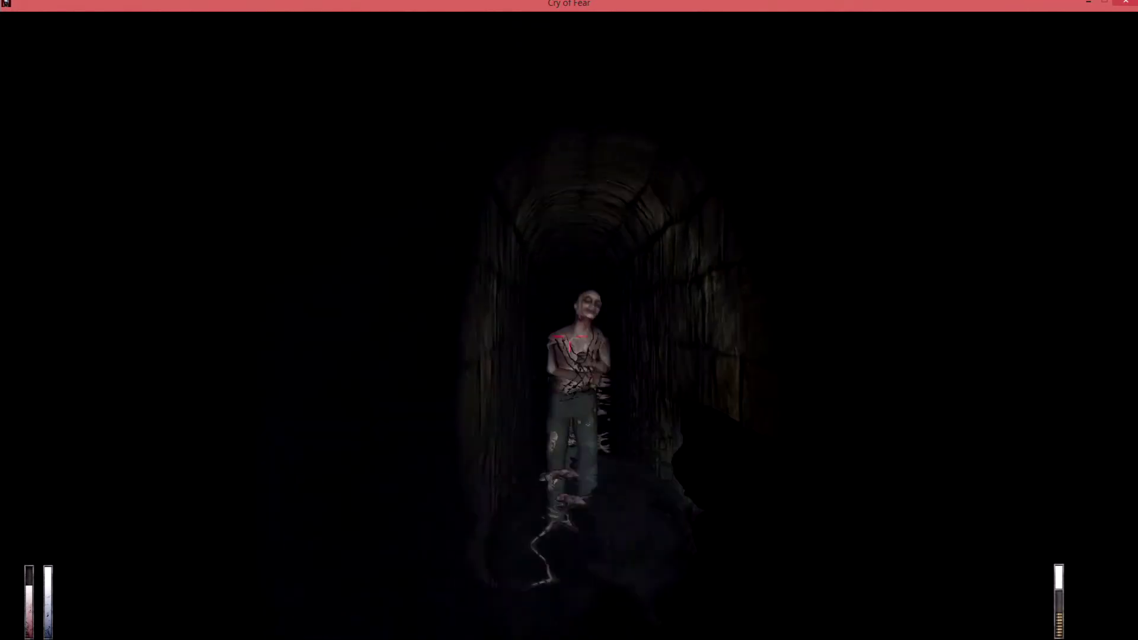
{"action": "left_click", "coordinate": [569, 341]}
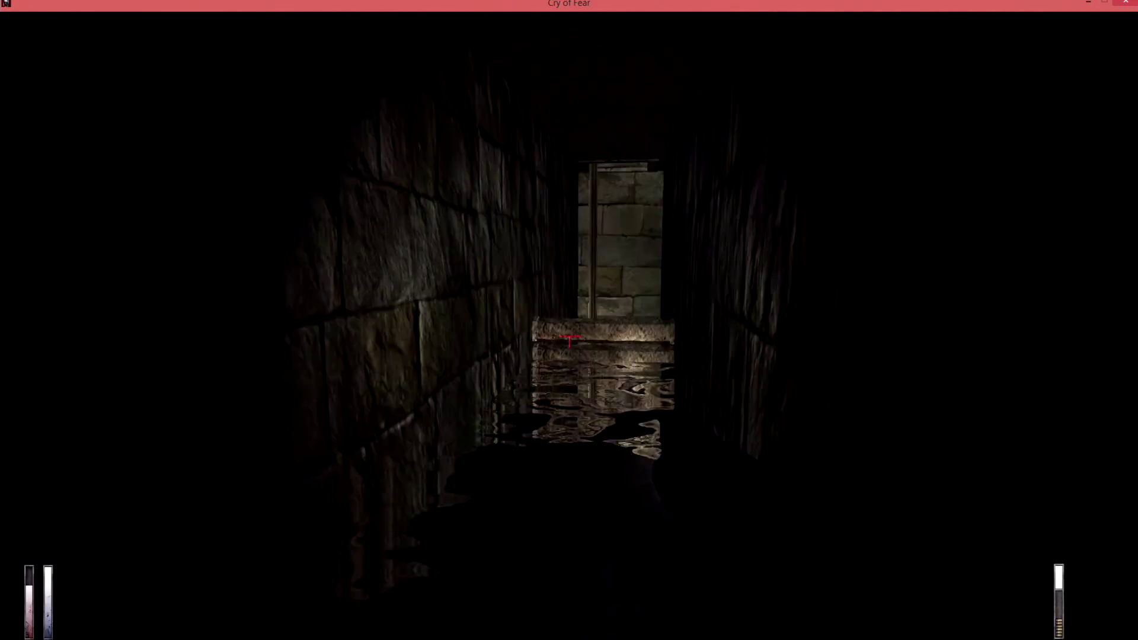
- Wade the flooded corridor and dark passages, ending below the ladder shaft looking up
{"action": "key", "text": "w"}
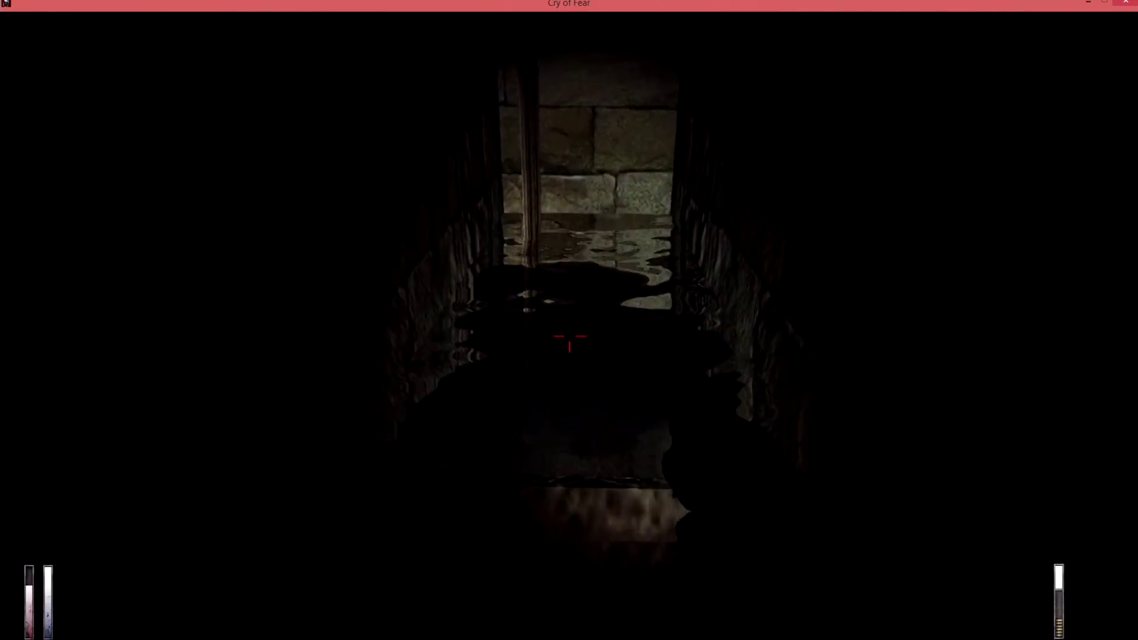
{"action": "key", "text": "w"}
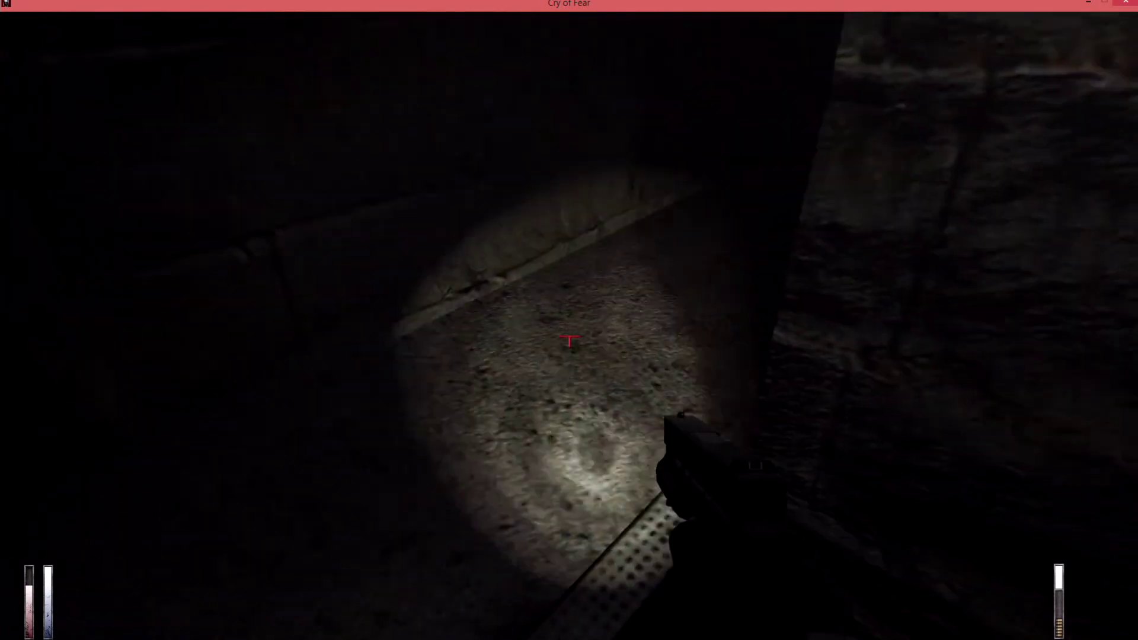
{"action": "key", "text": "w"}
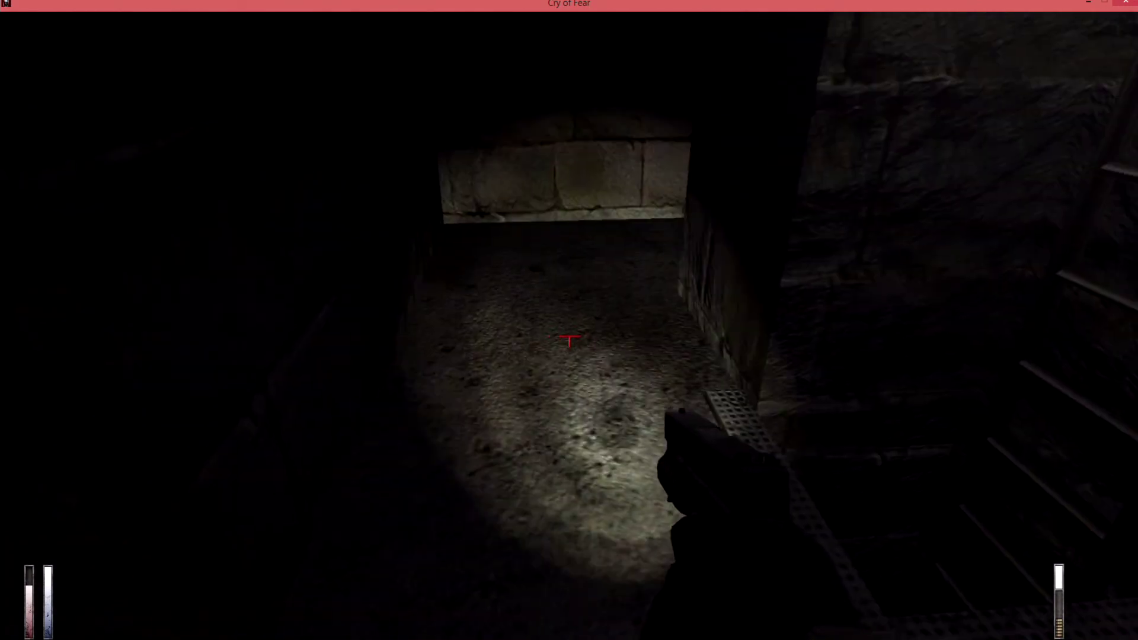
{"action": "key", "text": "w"}
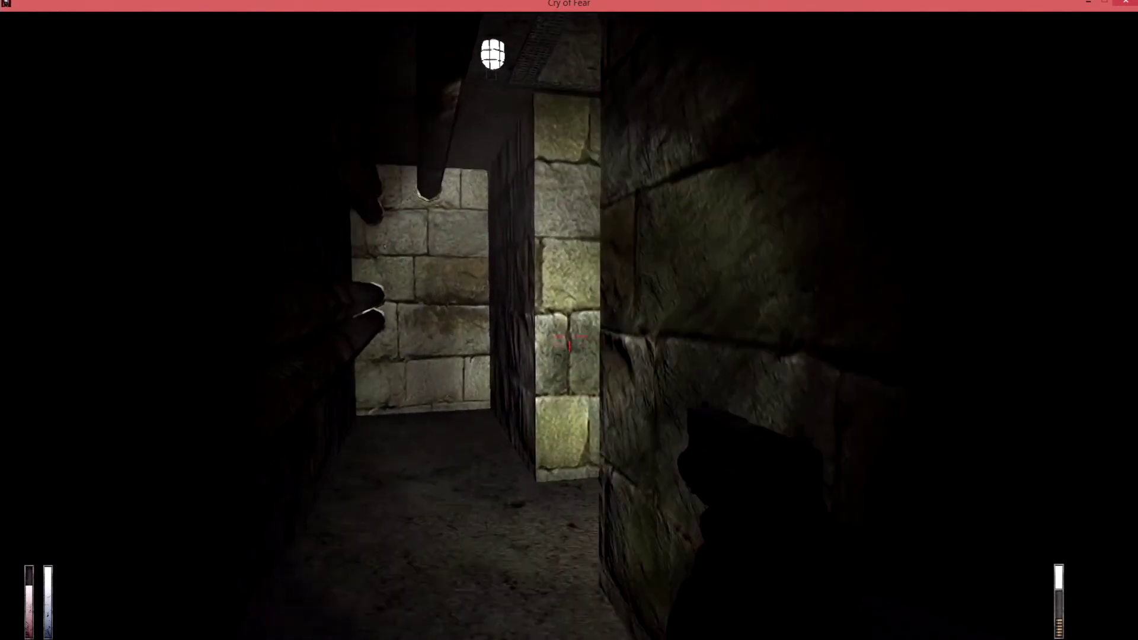
{"action": "key", "text": "w"}
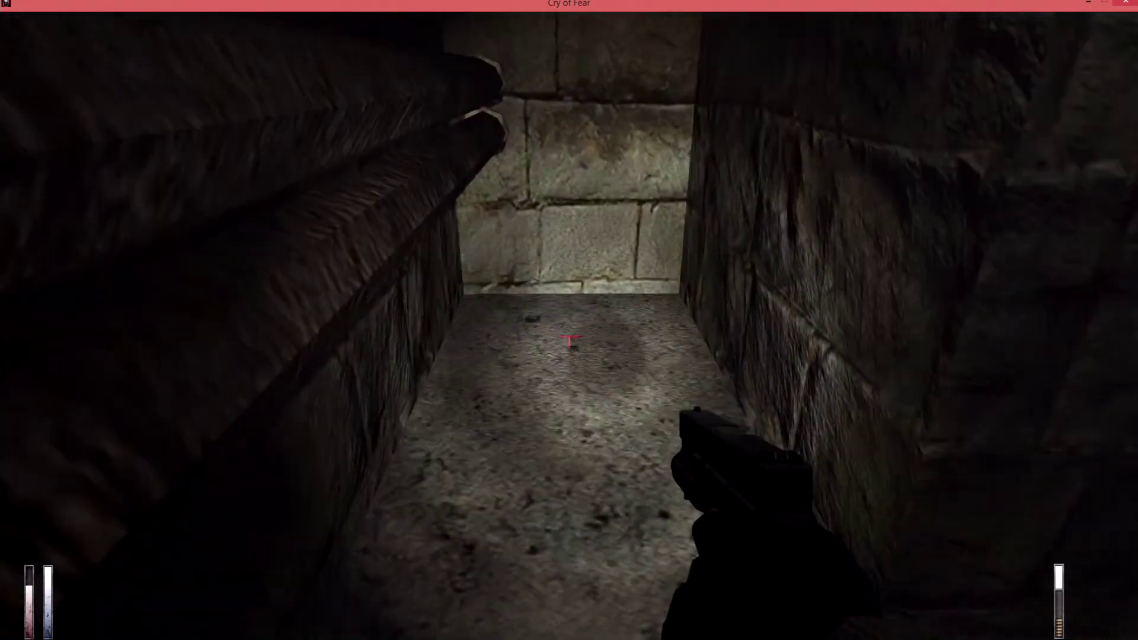
{"action": "key", "text": "w"}
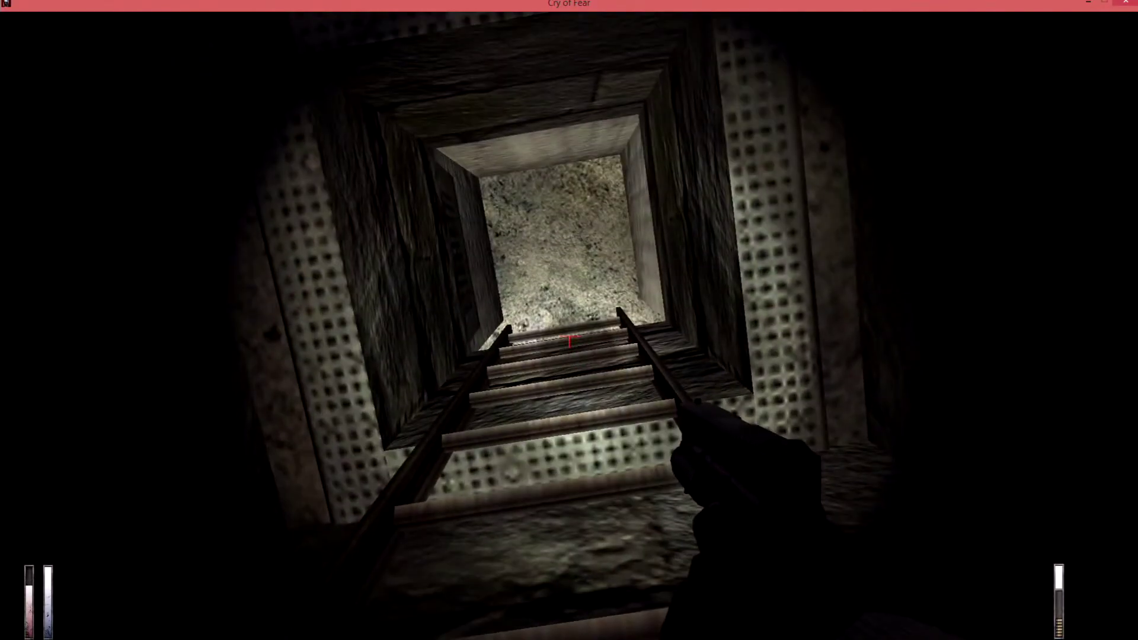
- Climb the ladder and walk the upper concrete corridor past the floor hatch
{"action": "key", "text": "w"}
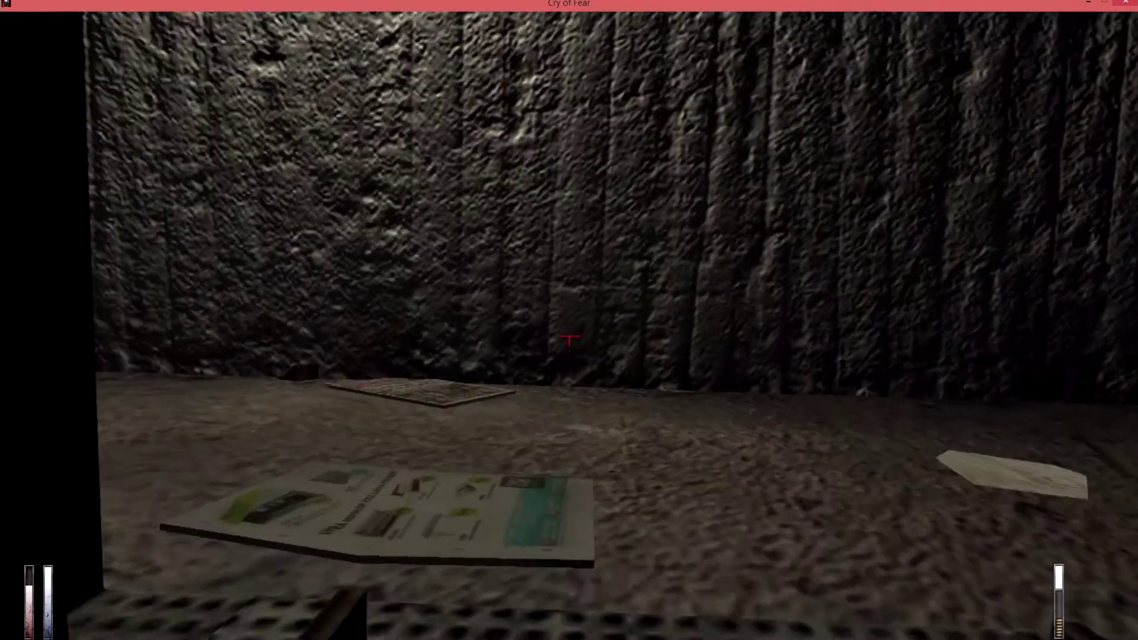
{"action": "key", "text": "2"}
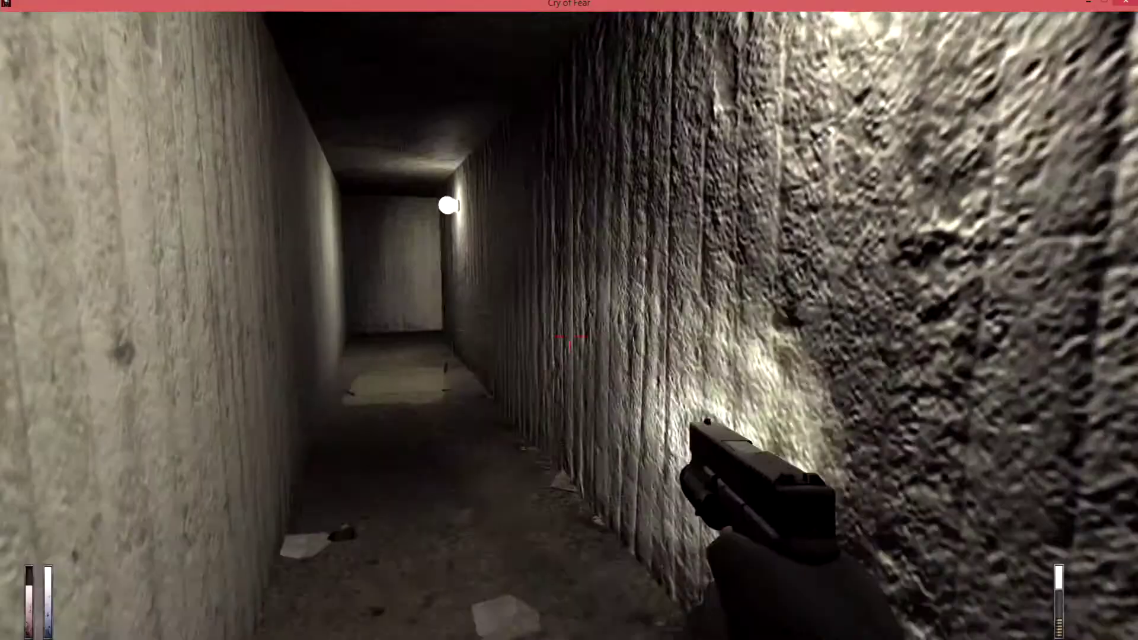
{"action": "key", "text": "w"}
{"action": "key", "text": "w"}
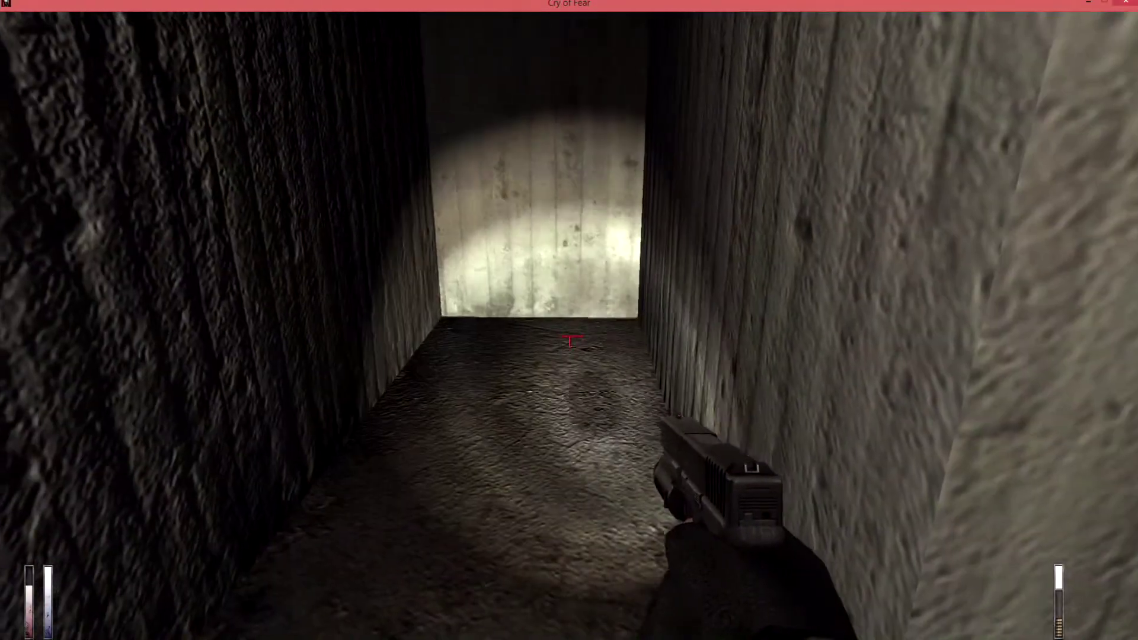
{"action": "key", "text": "w"}
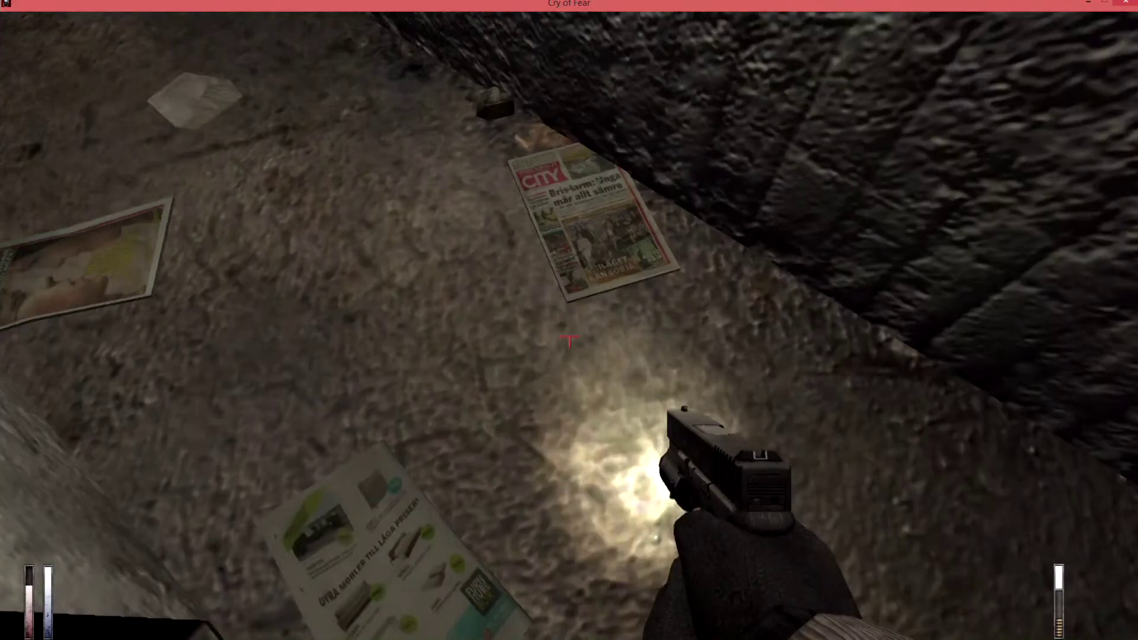
{"action": "key", "text": "w"}
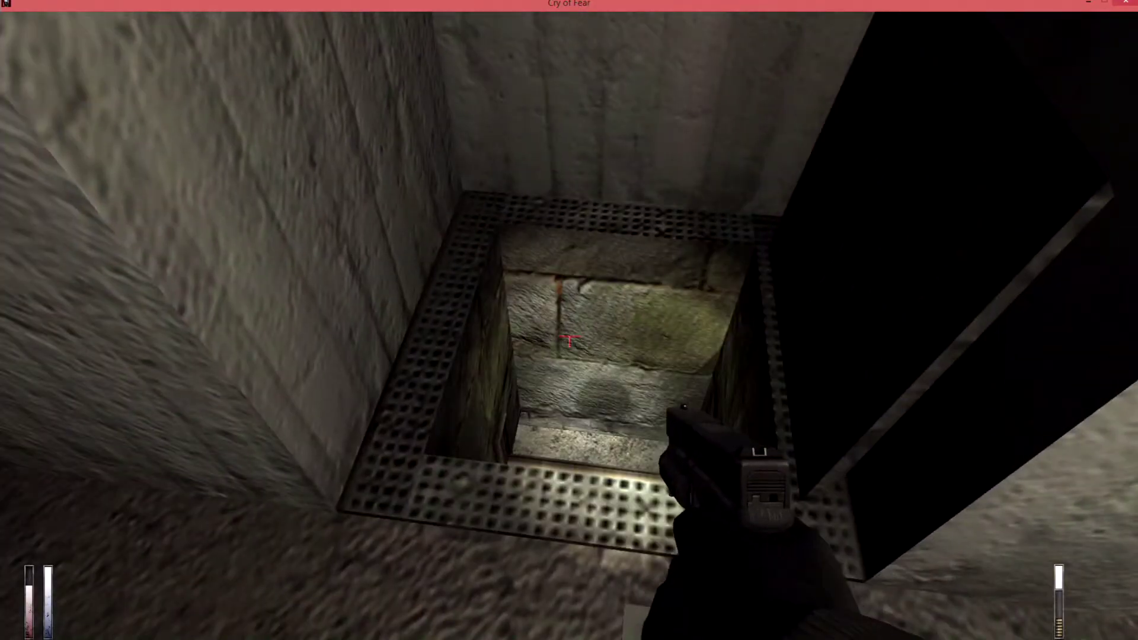
{"action": "key", "text": "w"}
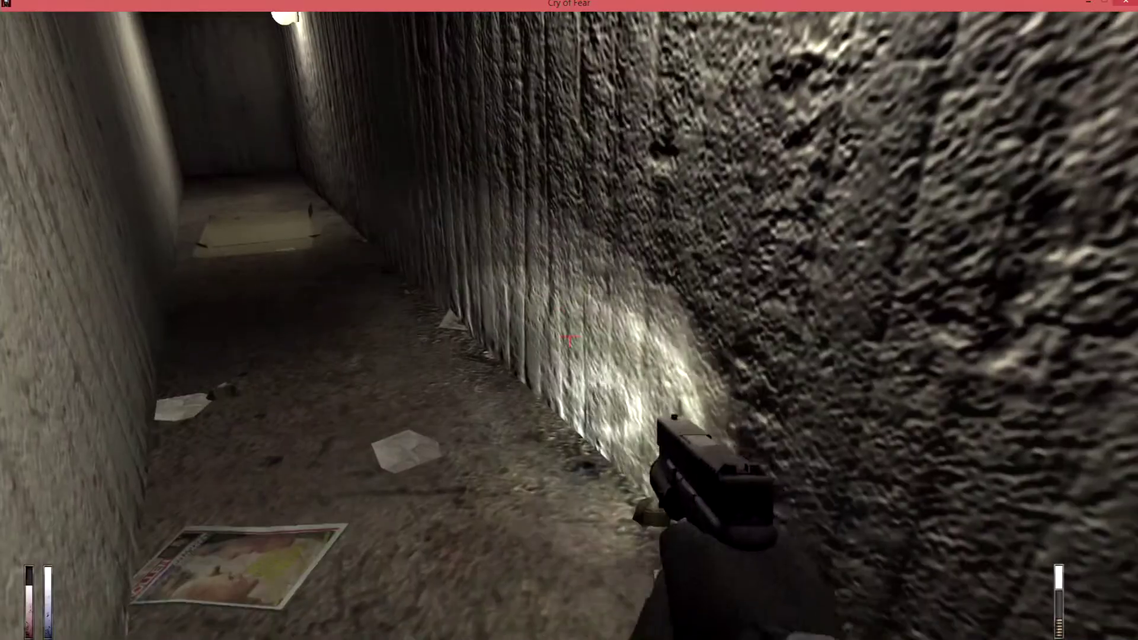
{"action": "key", "text": "w"}
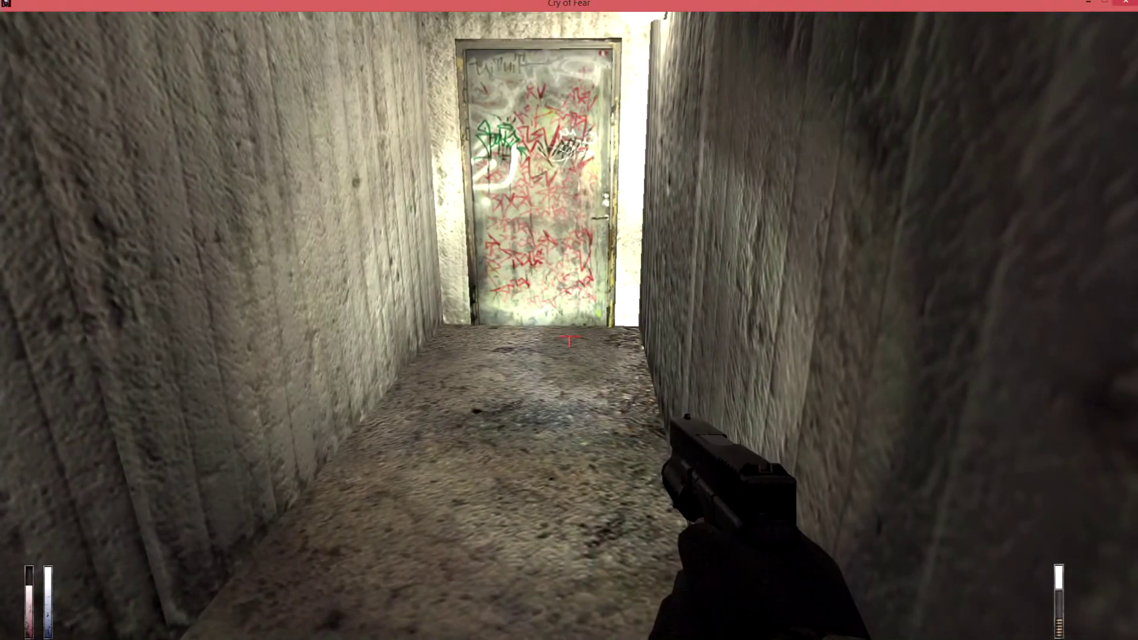
- Pass the graffiti door and follow the trash-strewn alley into the police-car courtyard
{"action": "key", "text": "w"}
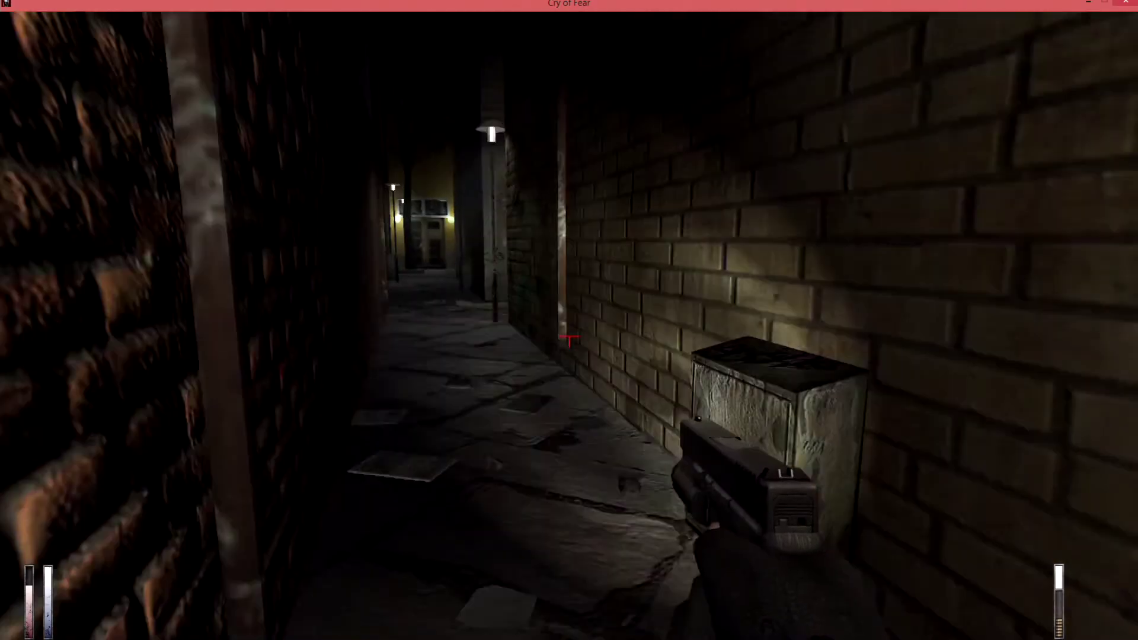
{"action": "key", "text": "w"}
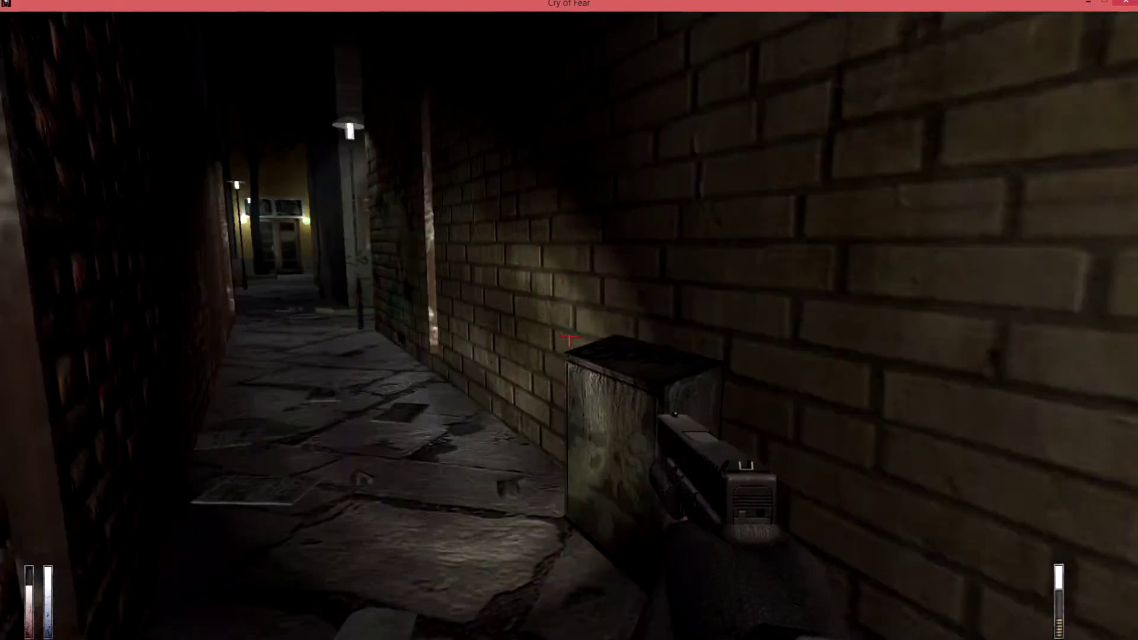
{"action": "key", "text": "w"}
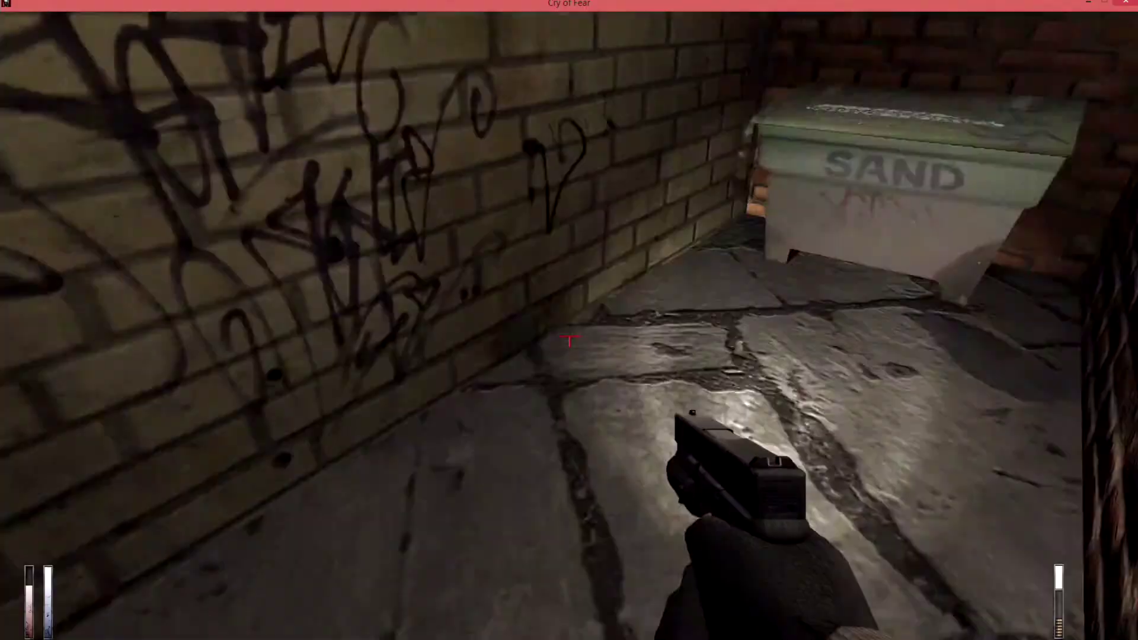
{"action": "key", "text": "w"}
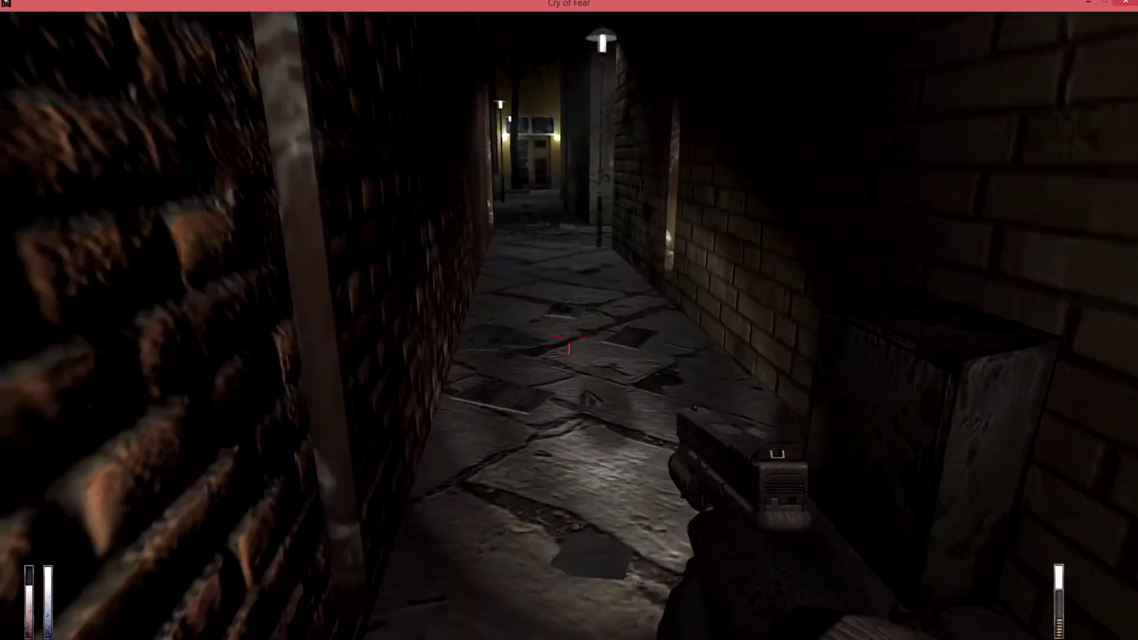
{"action": "key", "text": "w"}
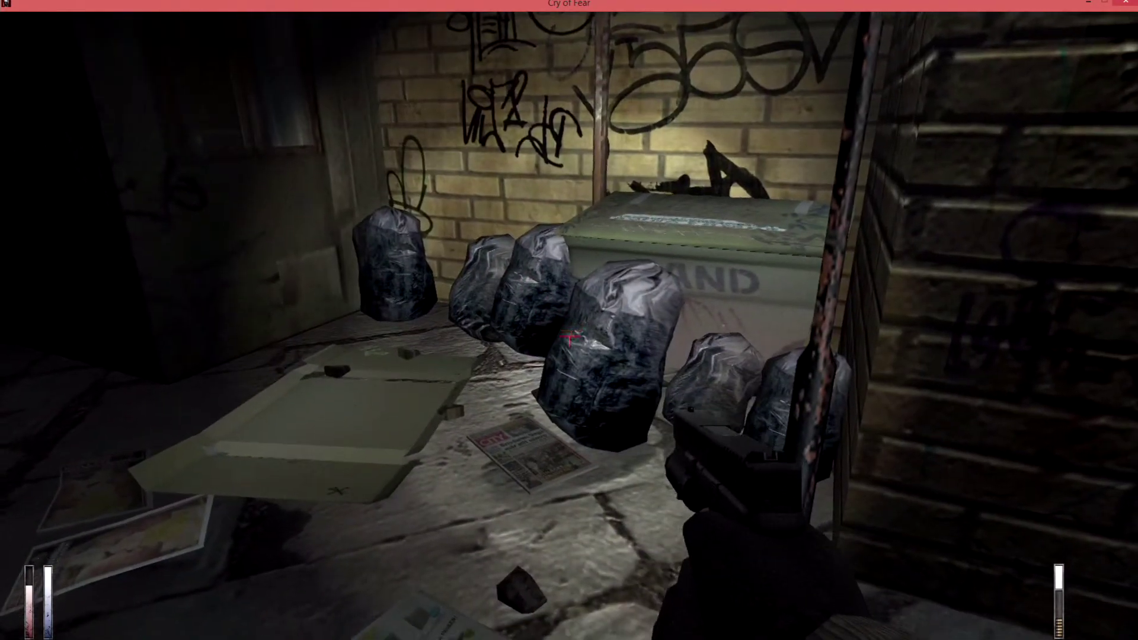
{"action": "key", "text": "w"}
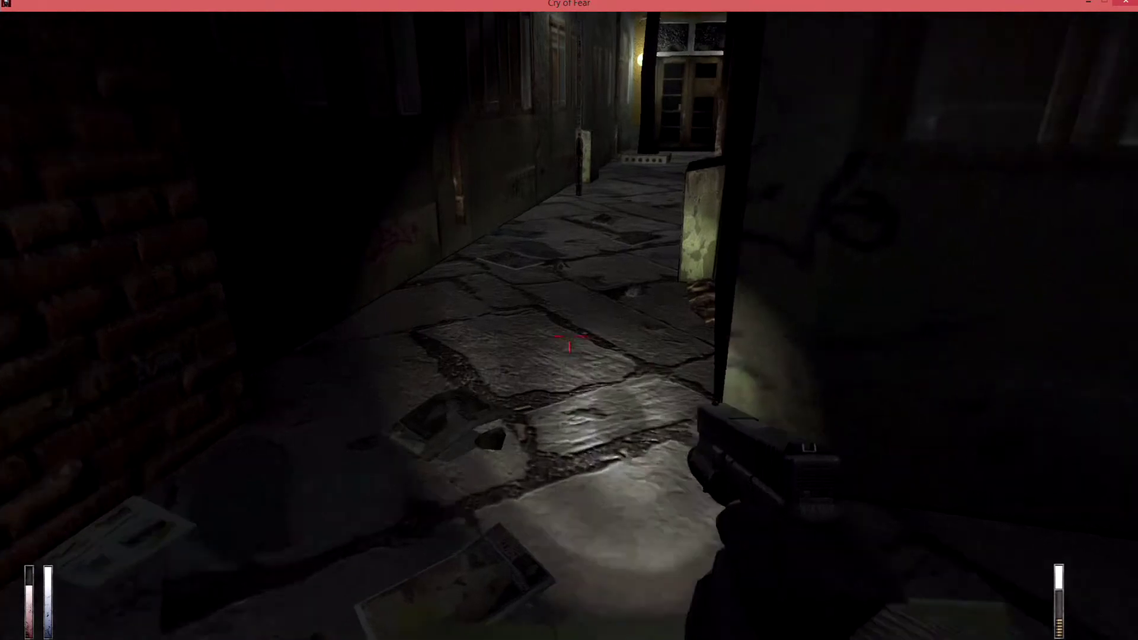
{"action": "key", "text": "w"}
{"action": "key", "text": "w"}
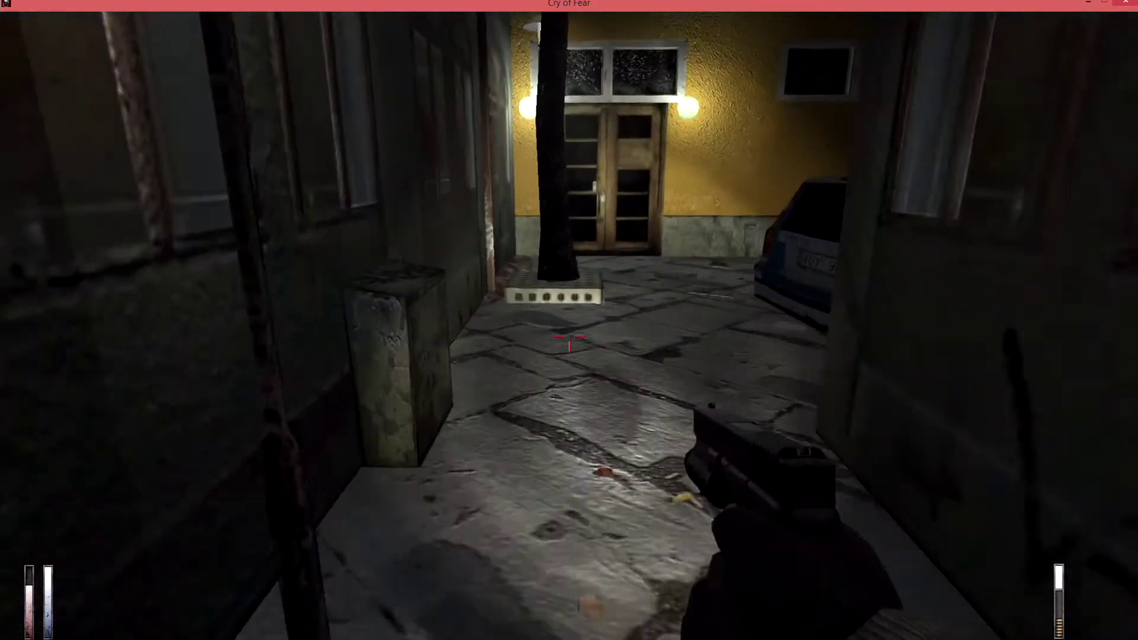
{"action": "key", "text": "w"}
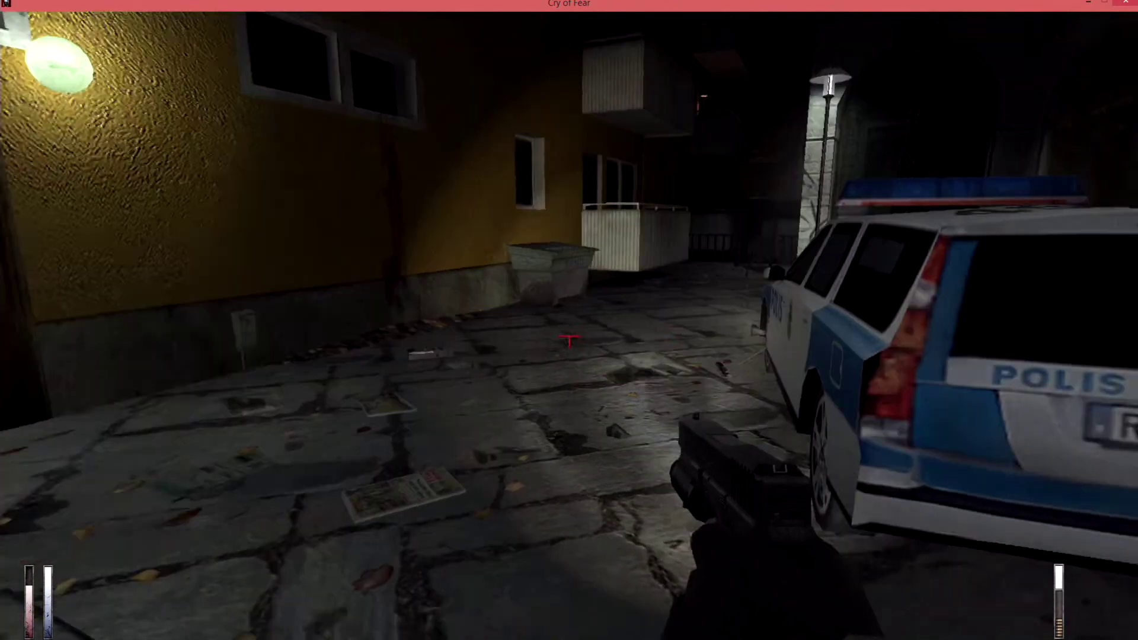
- Save the game at the courtyard save point by the yellow building
{"action": "key", "text": "w"}
{"action": "key", "text": "e"}
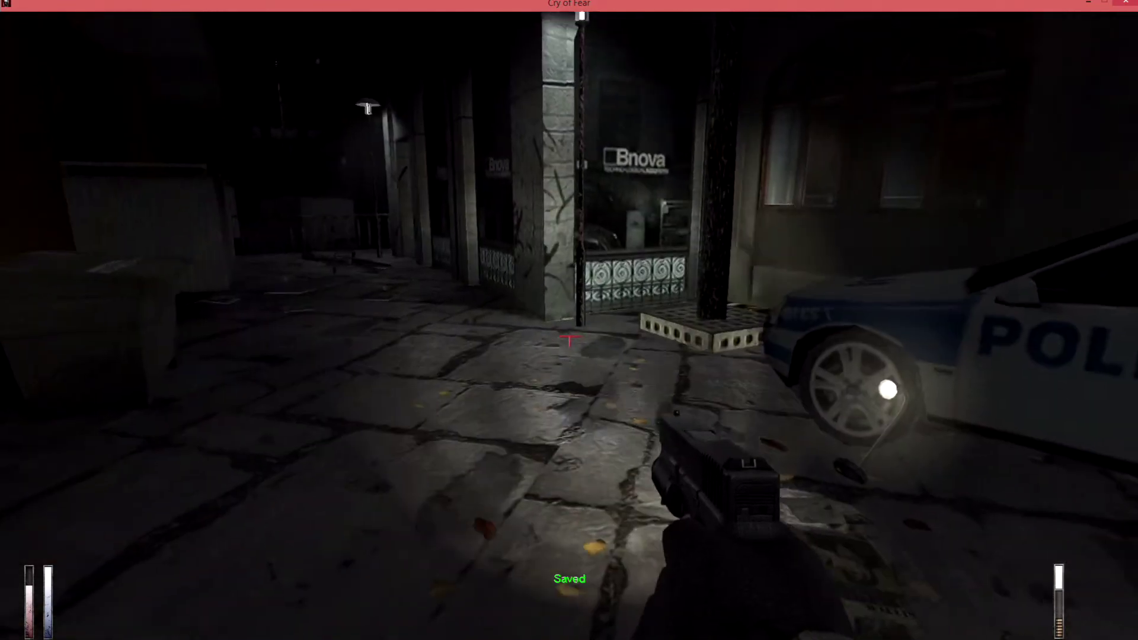
{"action": "key", "text": "w"}
{"action": "key", "text": "w"}
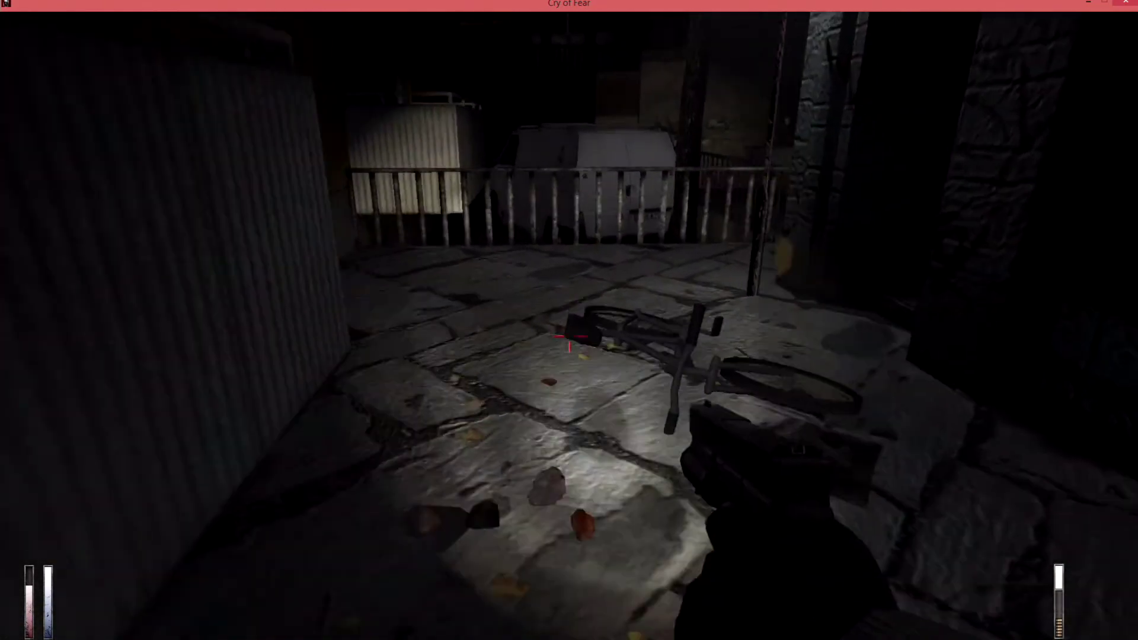
- Cross the bicycle courtyard and walk to the end of the graffiti alley
{"action": "key", "text": "w"}
{"action": "key", "text": "w"}
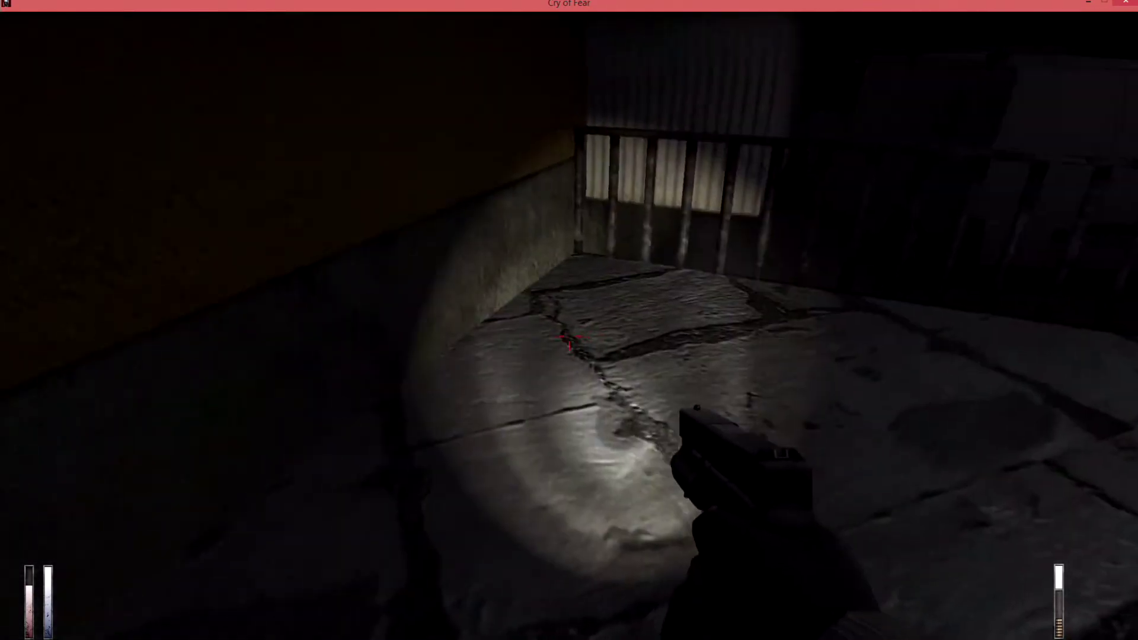
{"action": "key", "text": "w"}
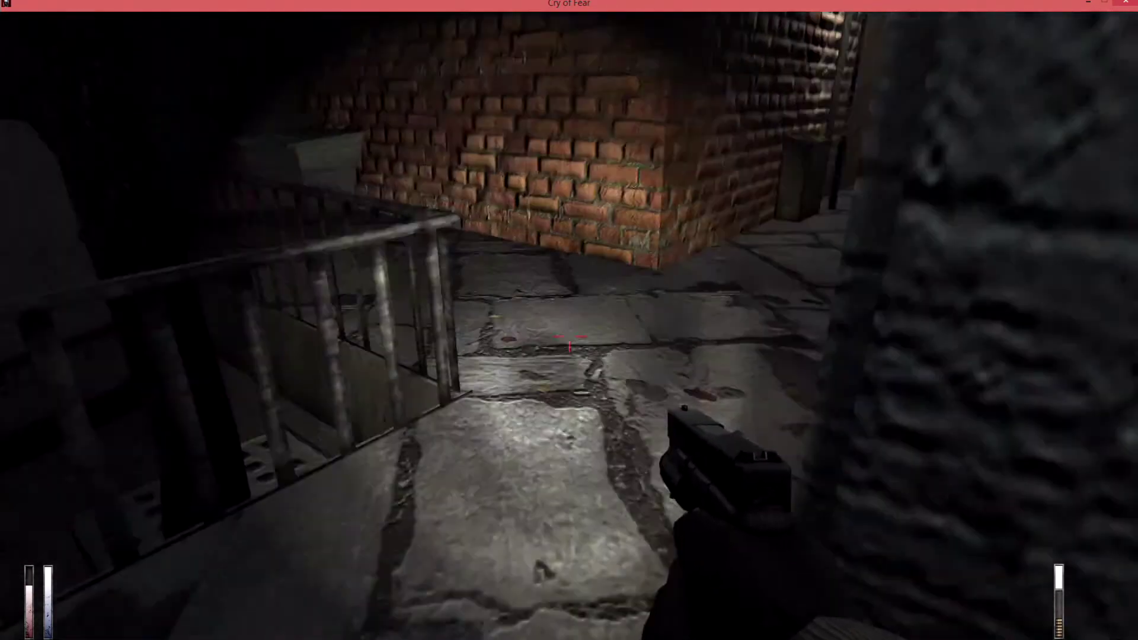
{"action": "key", "text": "w"}
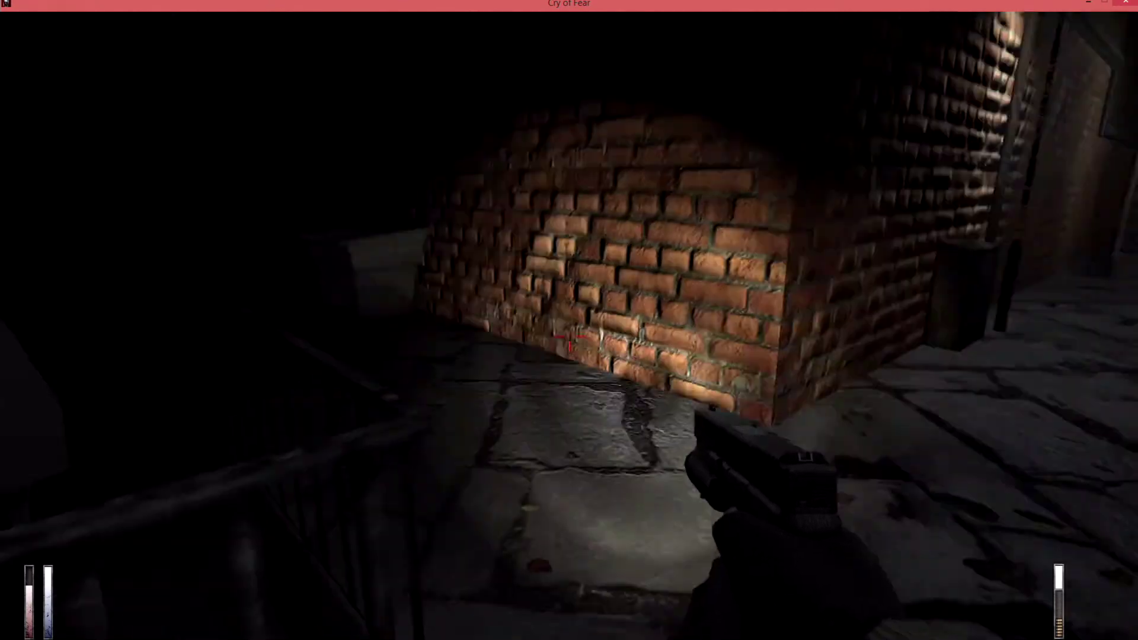
{"action": "key", "text": "w"}
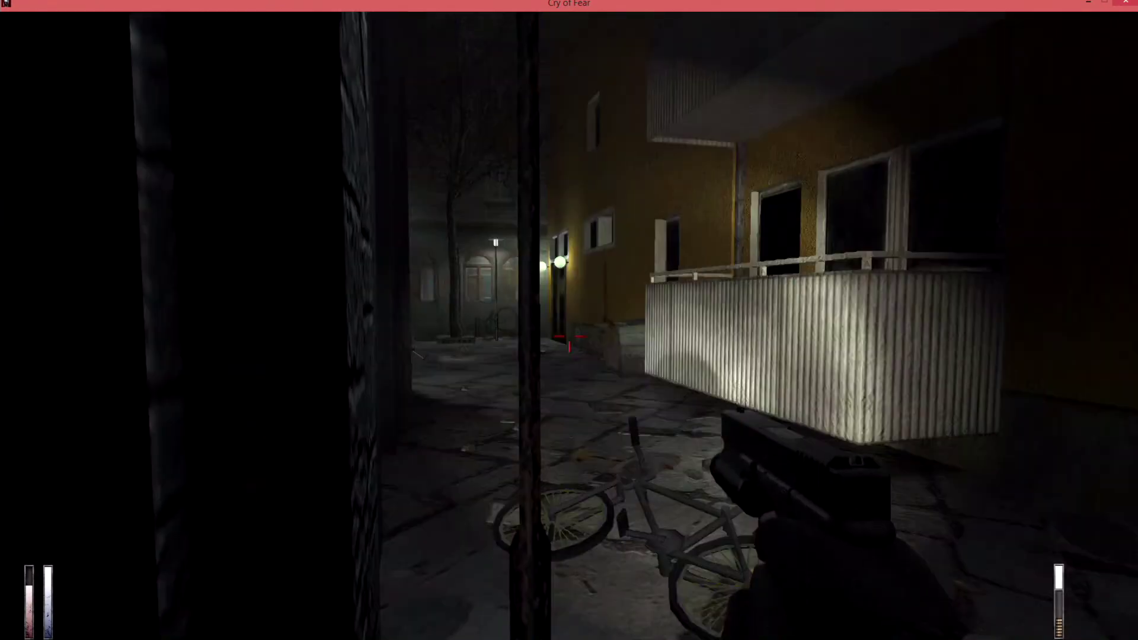
{"action": "key", "text": "w"}
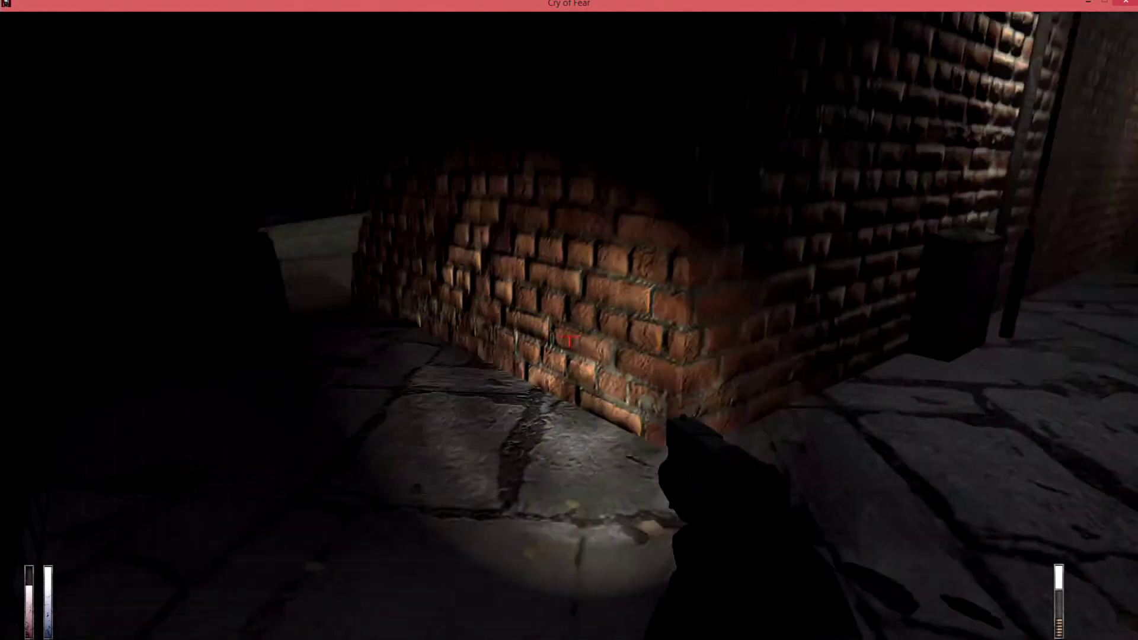
{"action": "key", "text": "w"}
{"action": "key", "text": "w"}
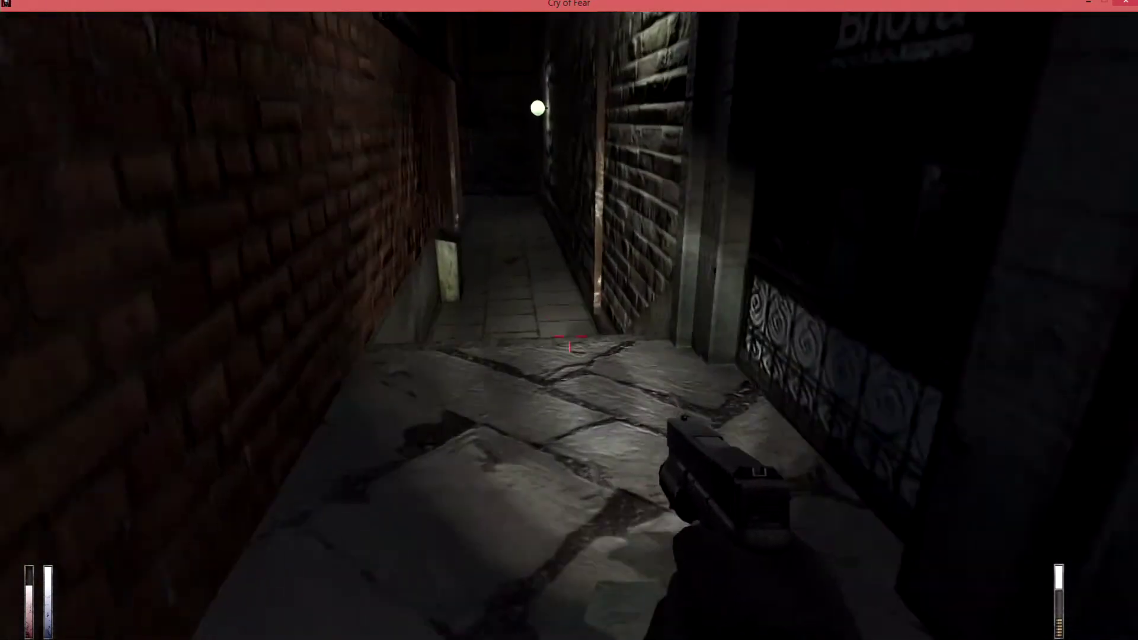
{"action": "key", "text": "w"}
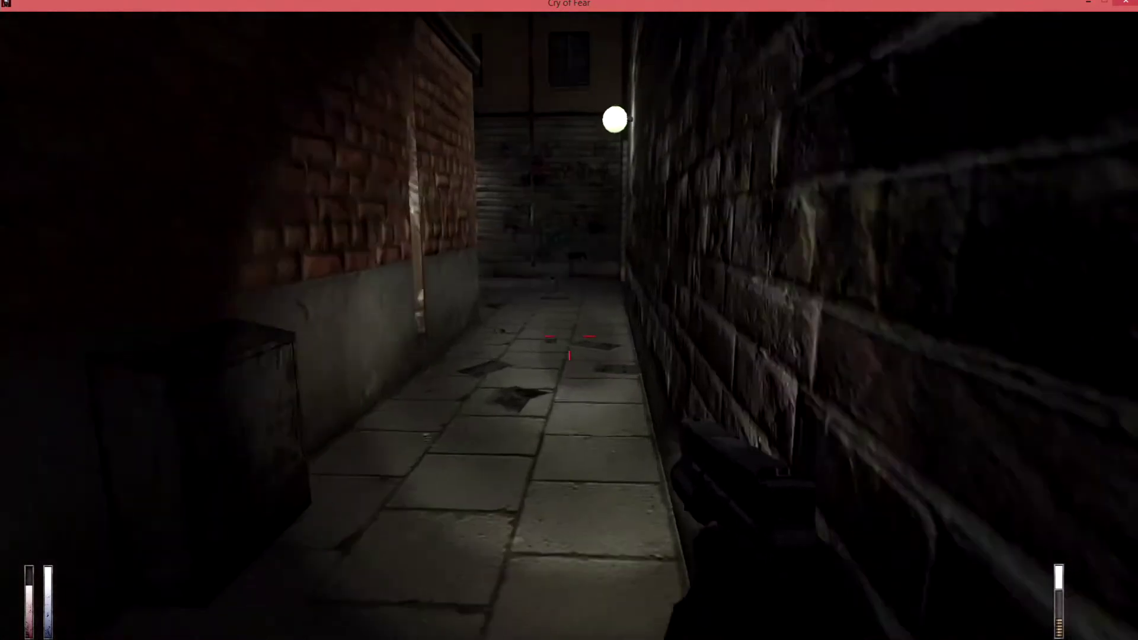
{"action": "key", "text": "w"}
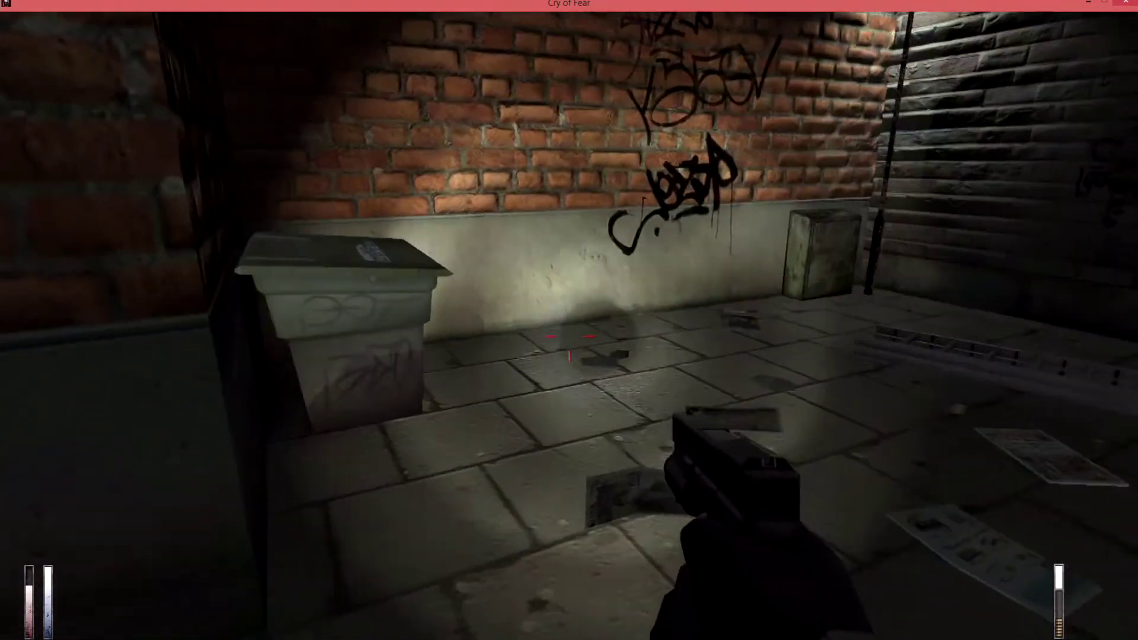
- Pick up the red ladder and turn away from the approaching zombies
{"action": "key", "text": "w"}
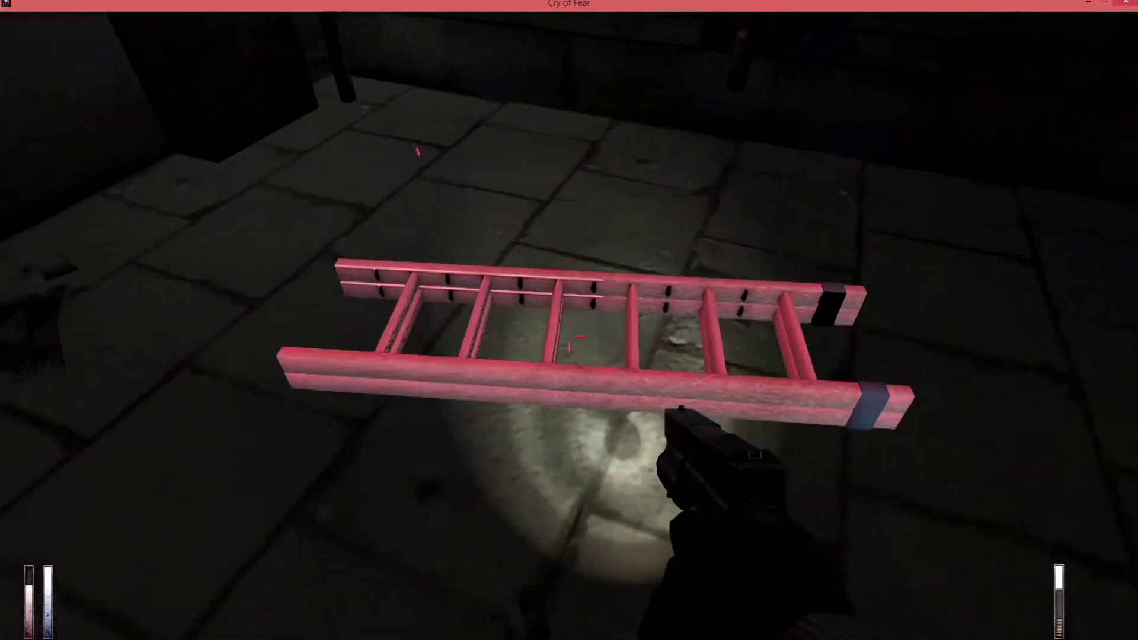
{"action": "key", "text": "w"}
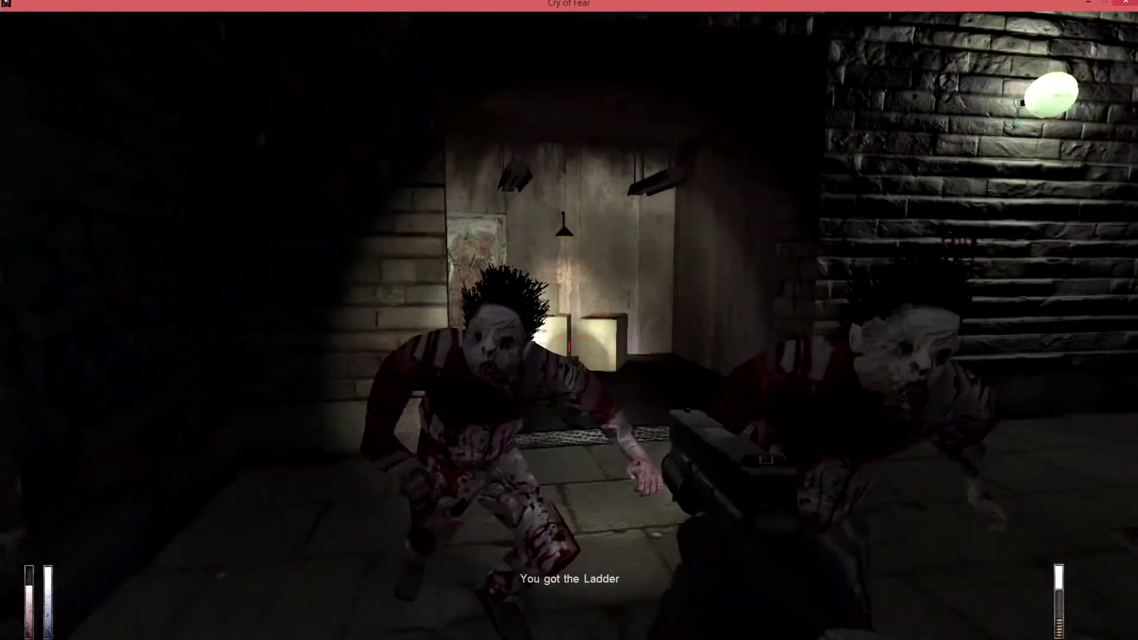
{"action": "key", "text": "w"}
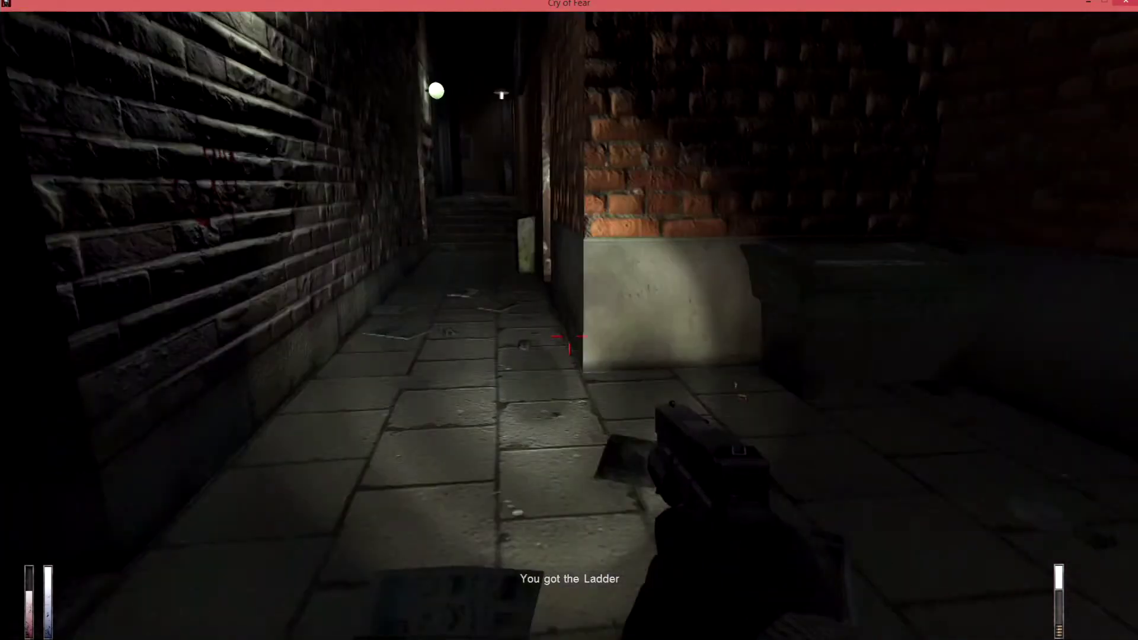
{"action": "key", "text": "w"}
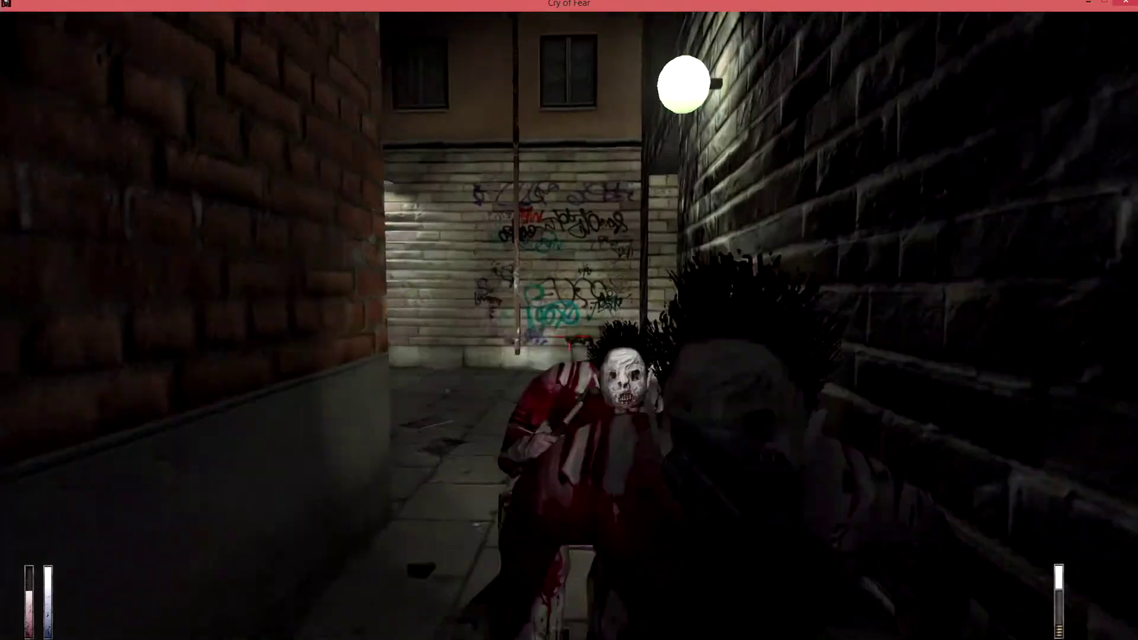
- Back down the alley, switch to the rifle, and shoot the pursuing zombie dead
{"action": "key", "text": "s"}
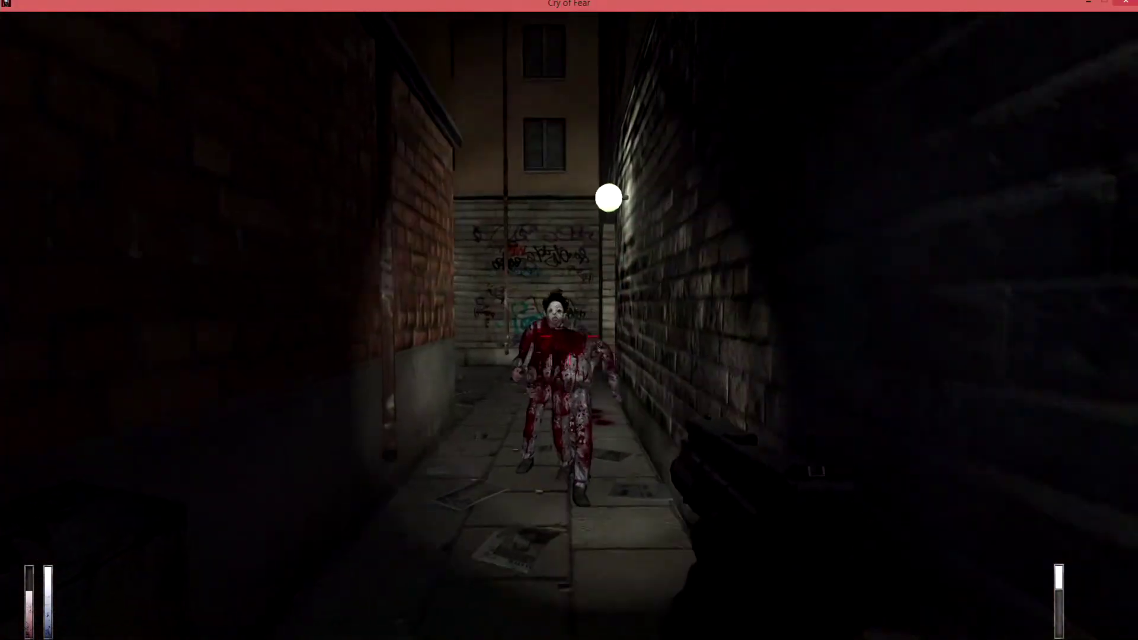
{"action": "key", "text": "s"}
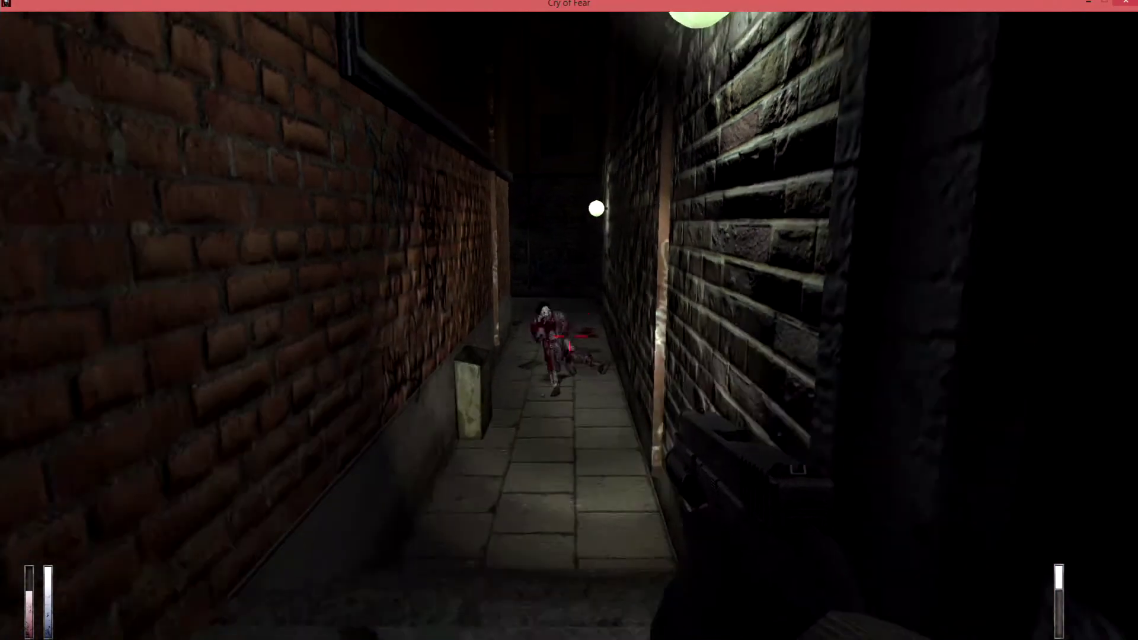
{"action": "key", "text": "3"}
{"action": "key", "text": "s"}
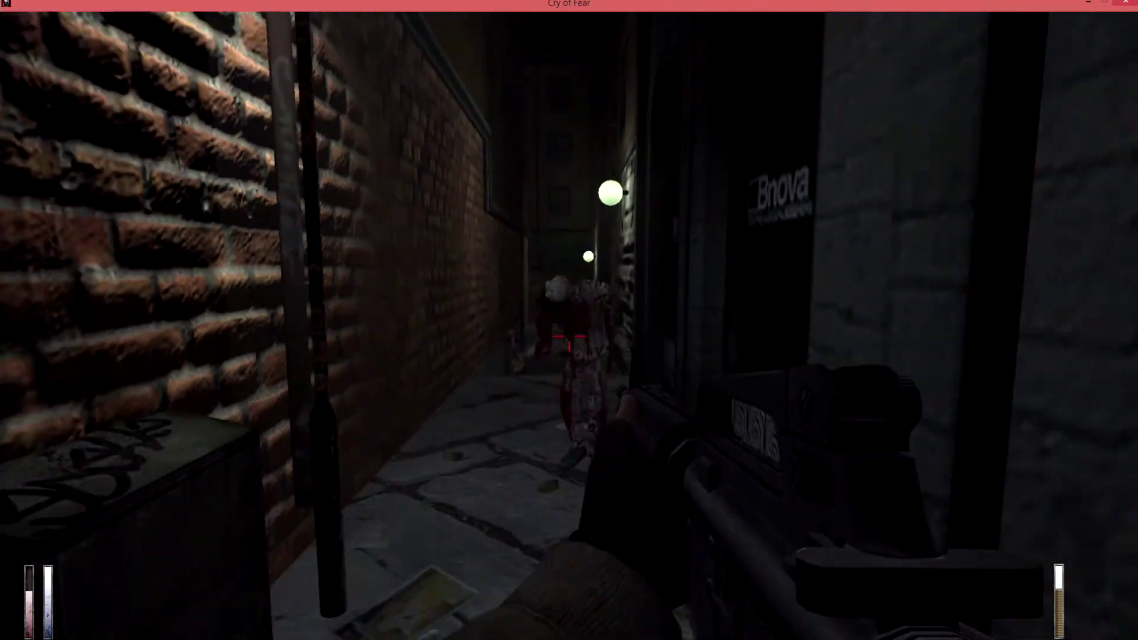
{"action": "left_click", "coordinate": [569, 320]}
{"action": "left_click", "coordinate": [570, 320]}
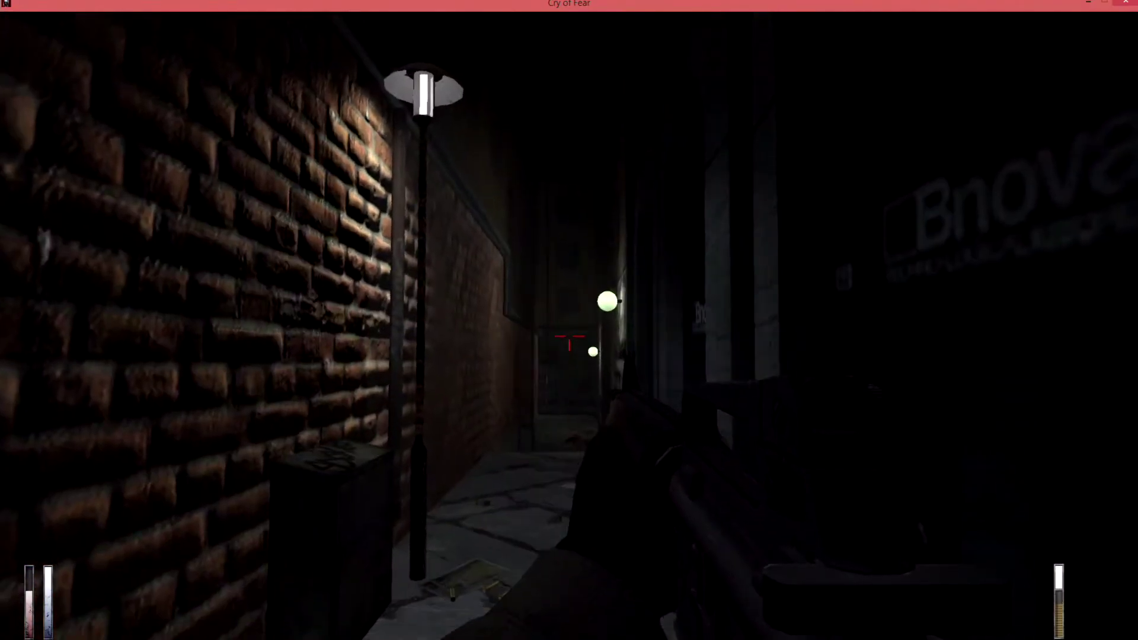
- Walk past the zombie's corpse to the end of the alley
{"action": "key", "text": "w"}
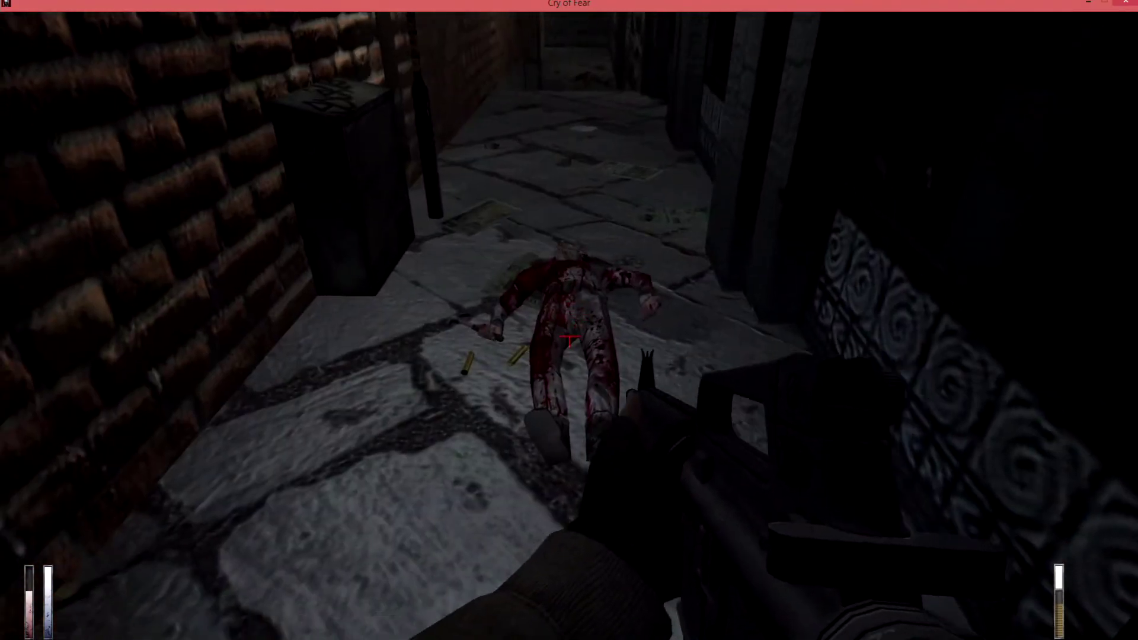
{"action": "key", "text": "w"}
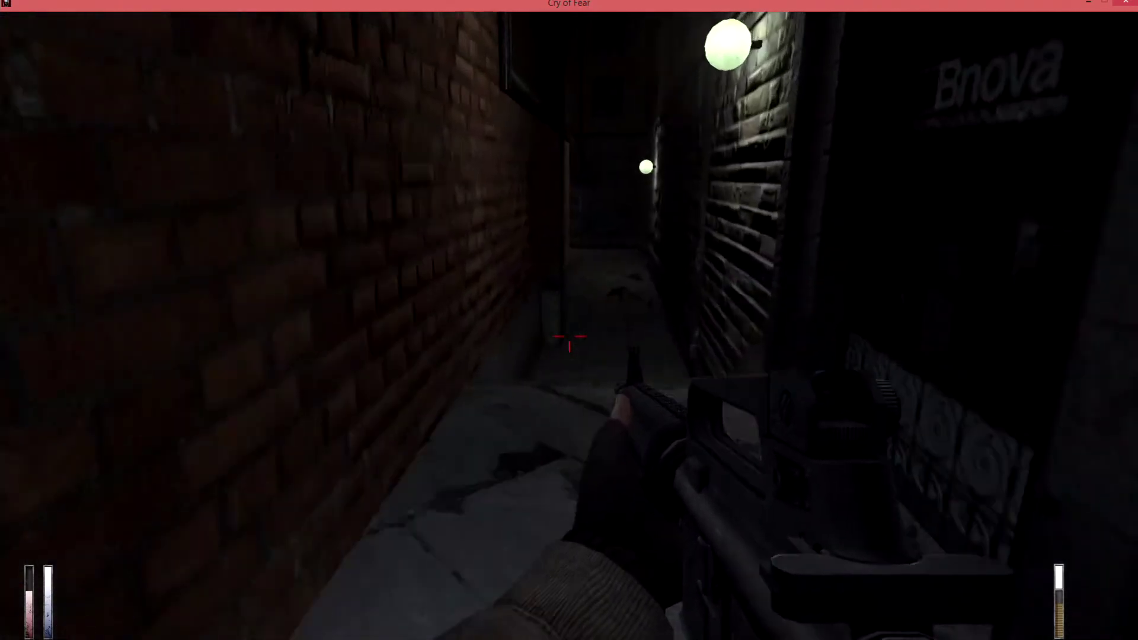
{"action": "key", "text": "w"}
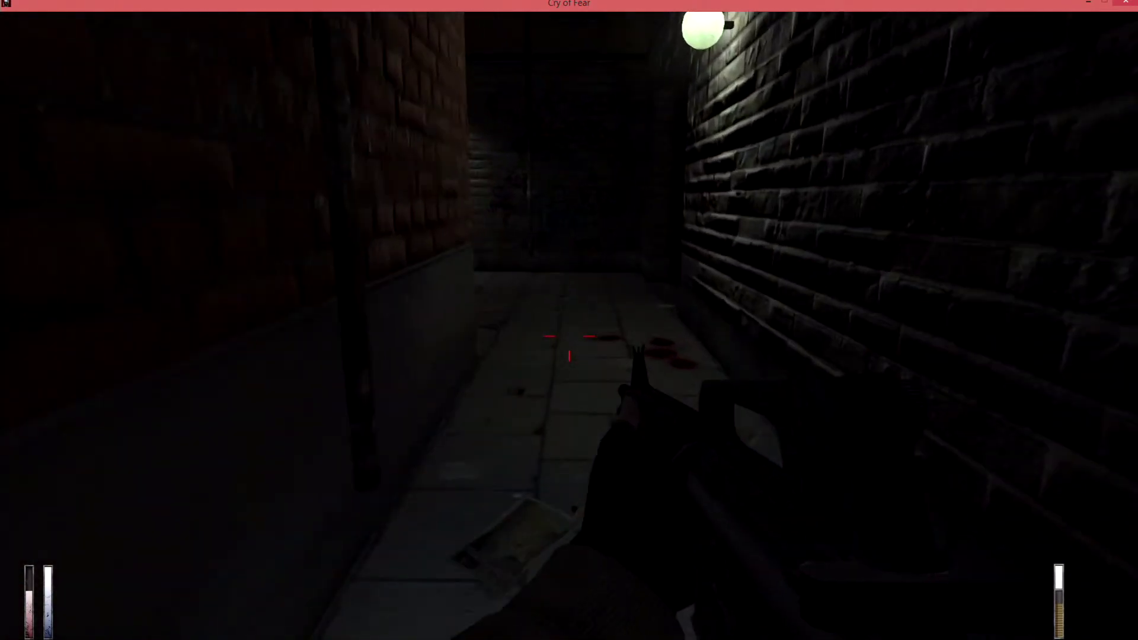
- Go through the dark doorway and collect the Glock magazine by the cardboard boxes
{"action": "key", "text": "w"}
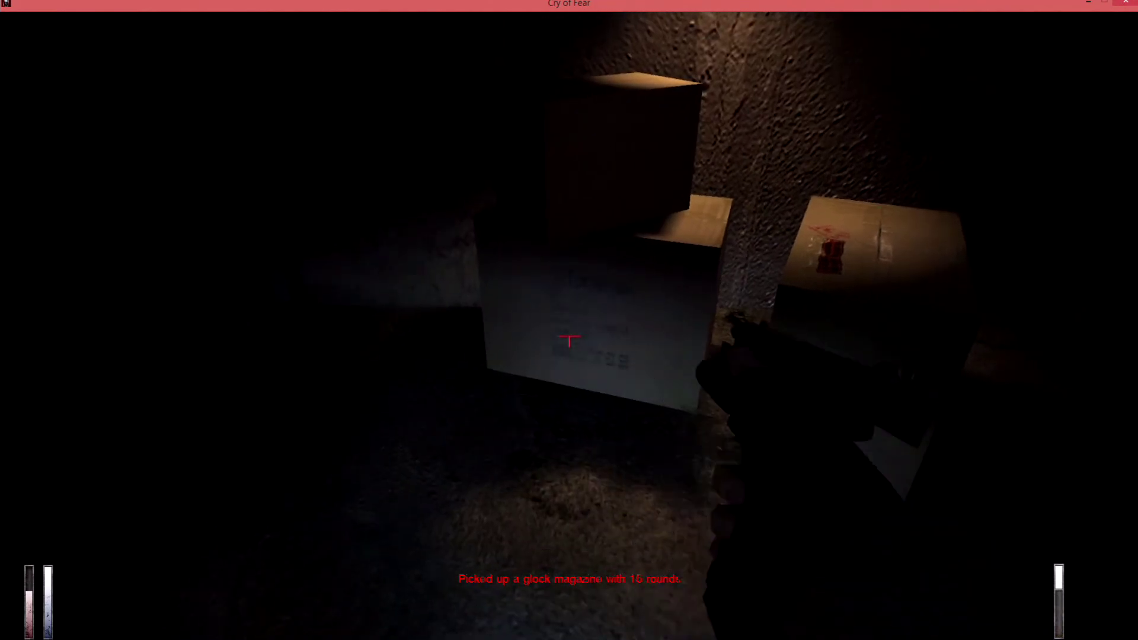
{"action": "key", "text": "w"}
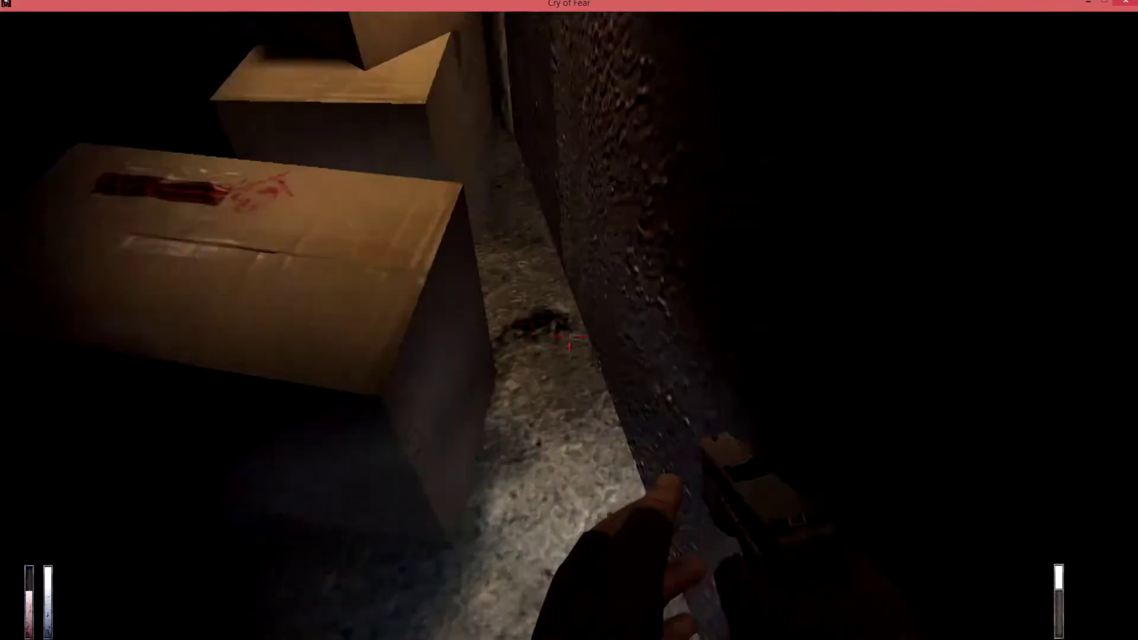
{"action": "key", "text": "w"}
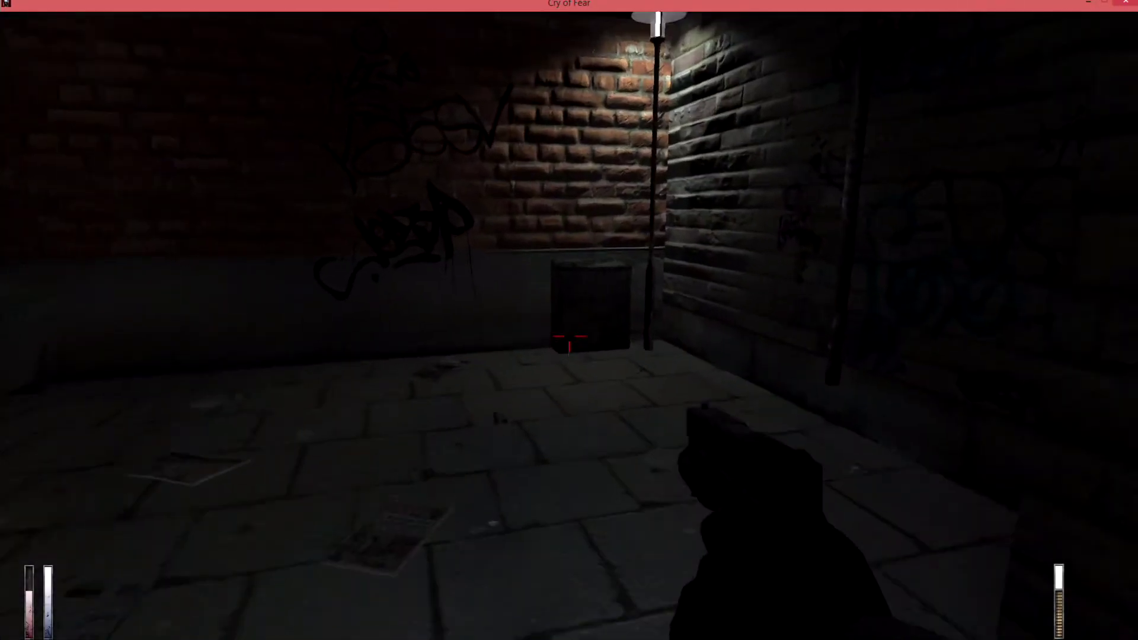
- Take the dark alley up the stairs past the lamp into the courtyard
{"action": "key", "text": "w"}
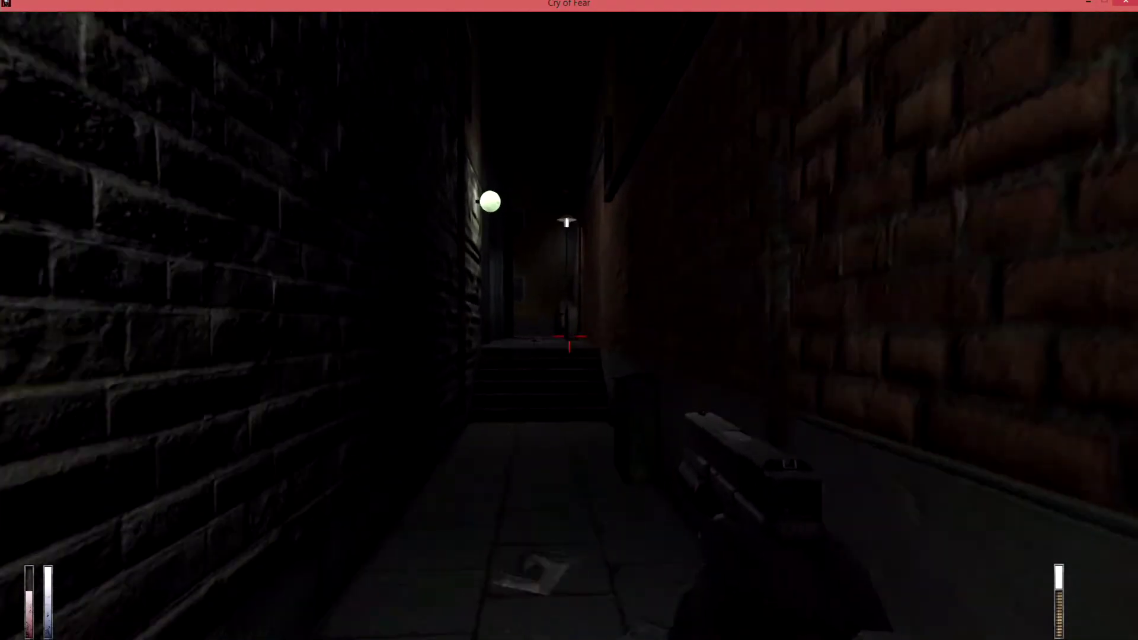
{"action": "key", "text": "w"}
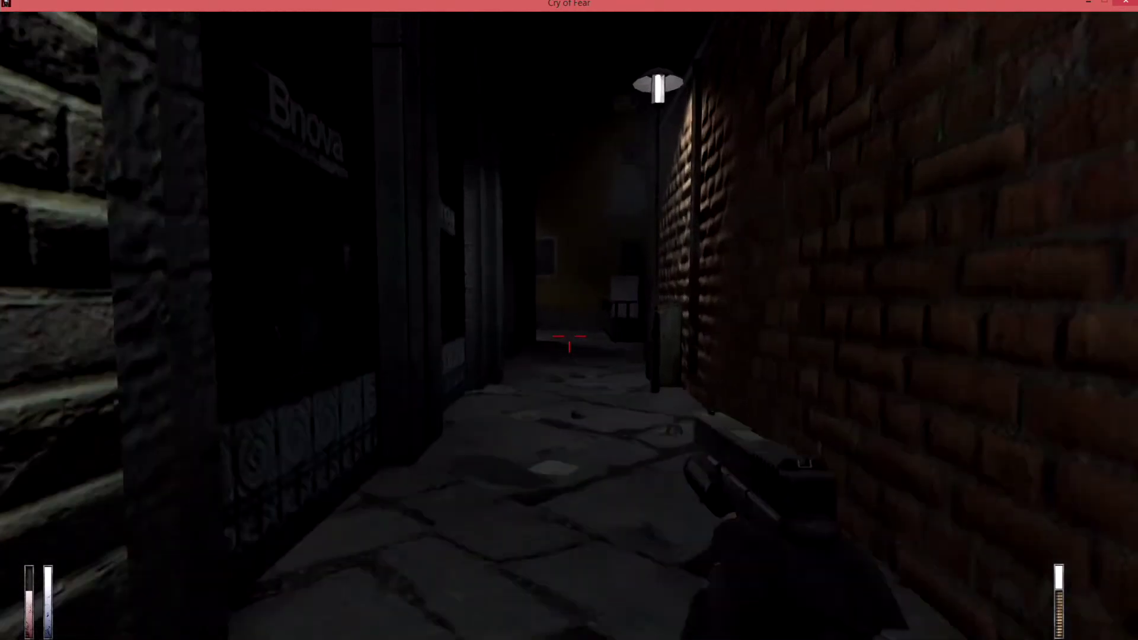
{"action": "key", "text": "w"}
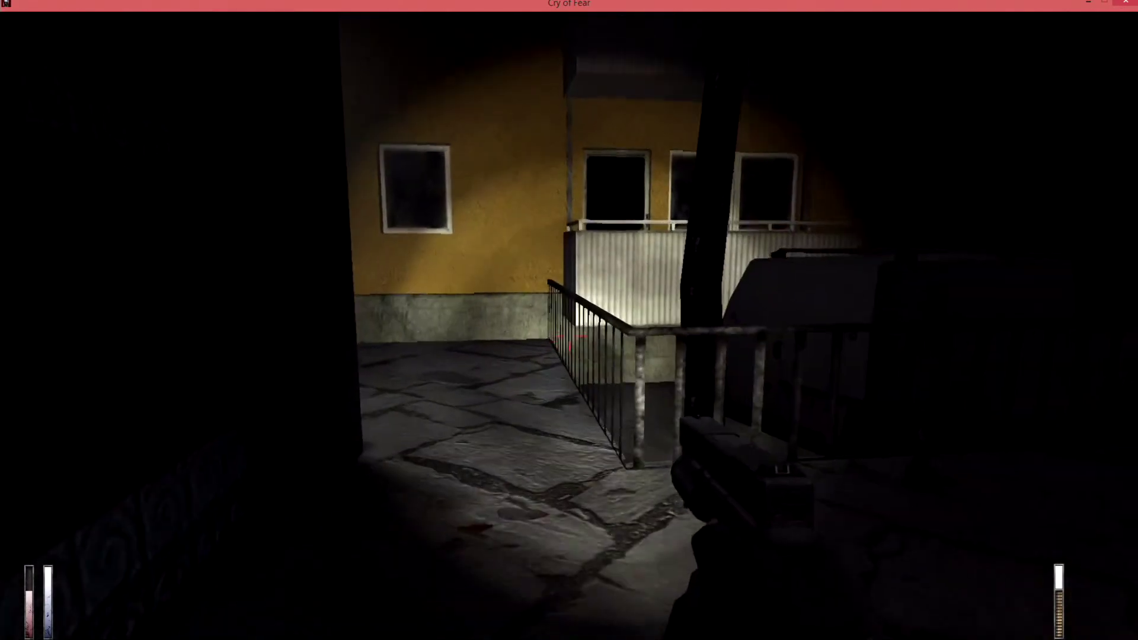
{"action": "key", "text": "w"}
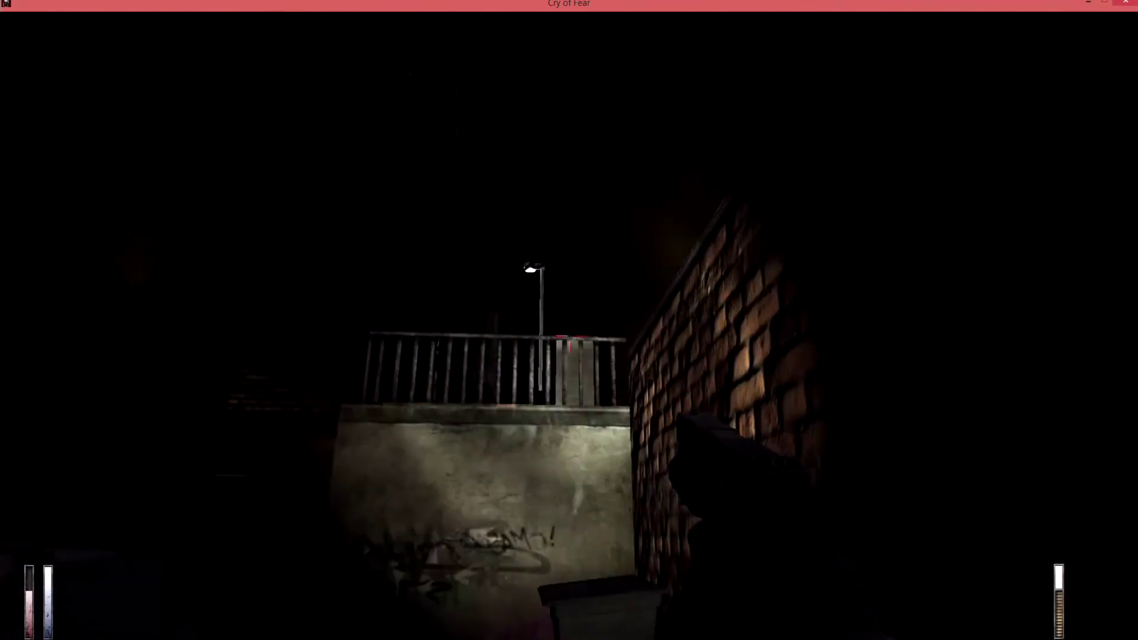
- Turn on the flashlight and cross past the fallen bicycle to the yellow building's sand bin
{"action": "key", "text": "w"}
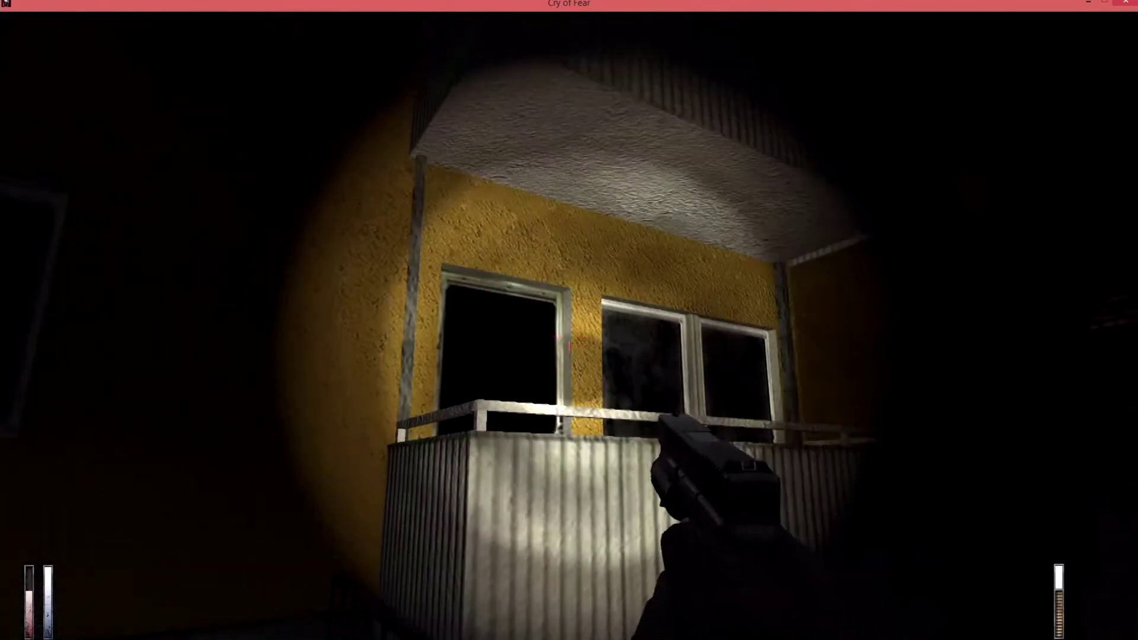
{"action": "key", "text": "w"}
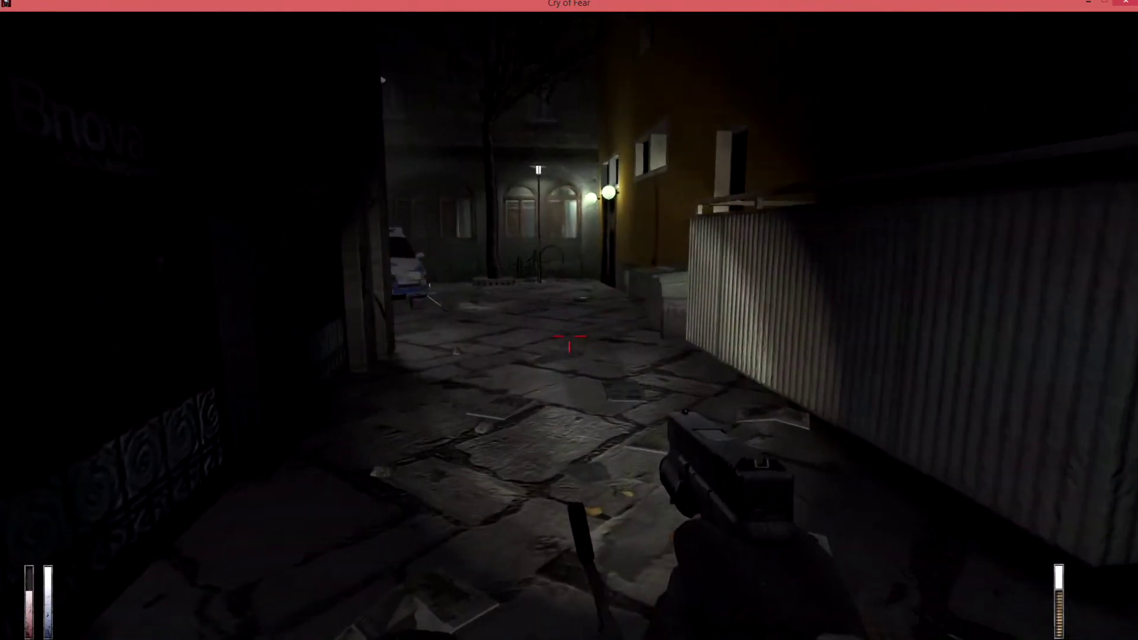
{"action": "key", "text": "w"}
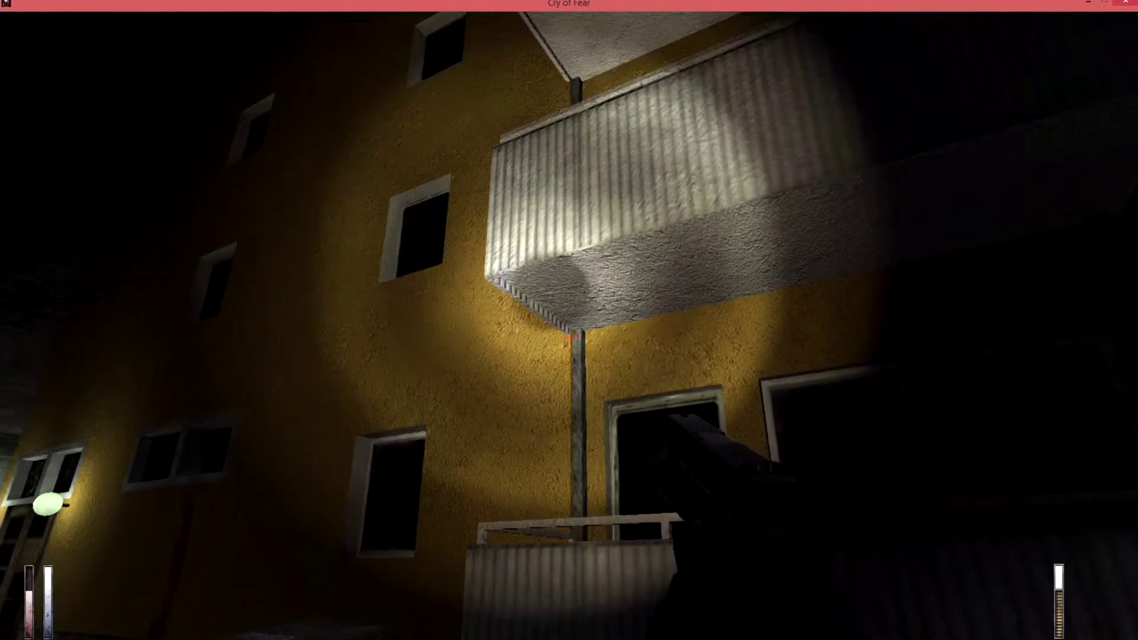
{"action": "key", "text": "w"}
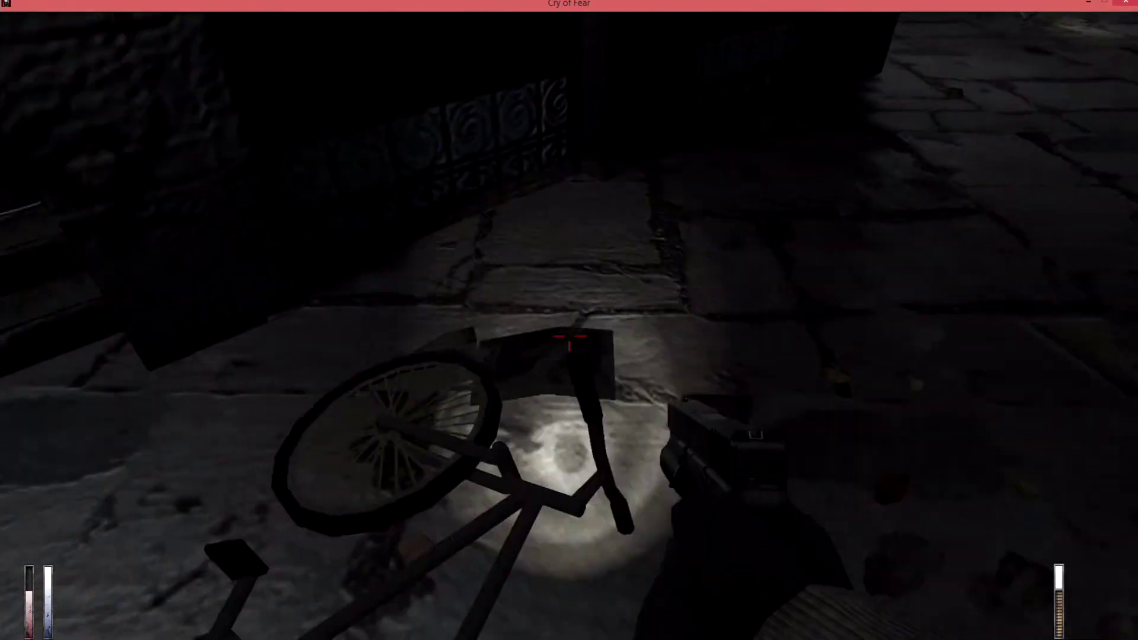
{"action": "key", "text": "w"}
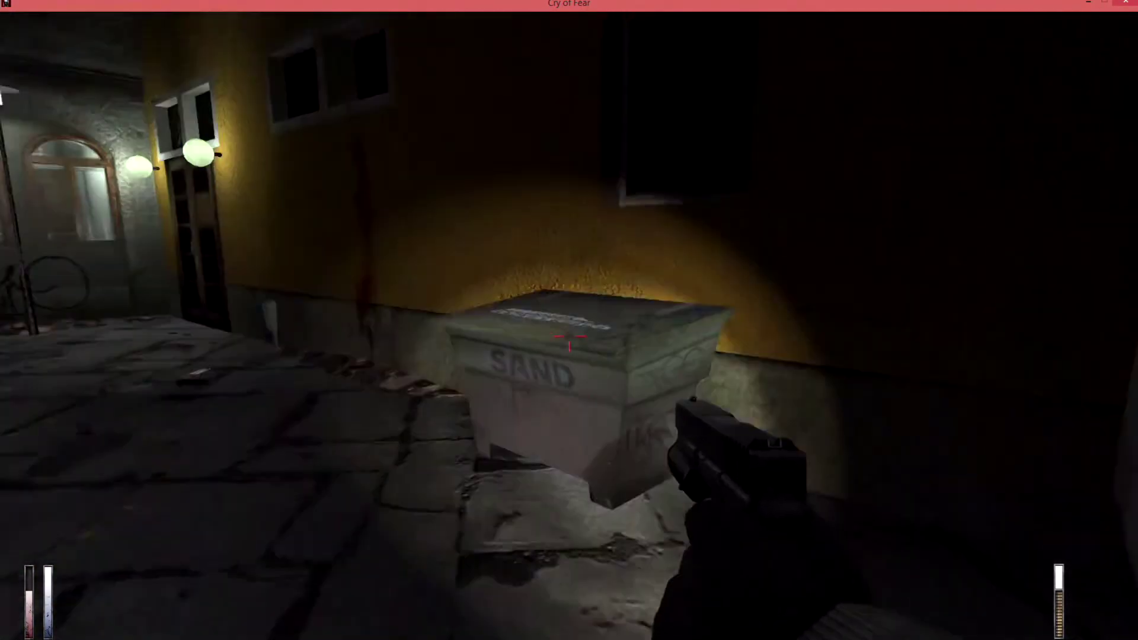
{"action": "key", "text": "s"}
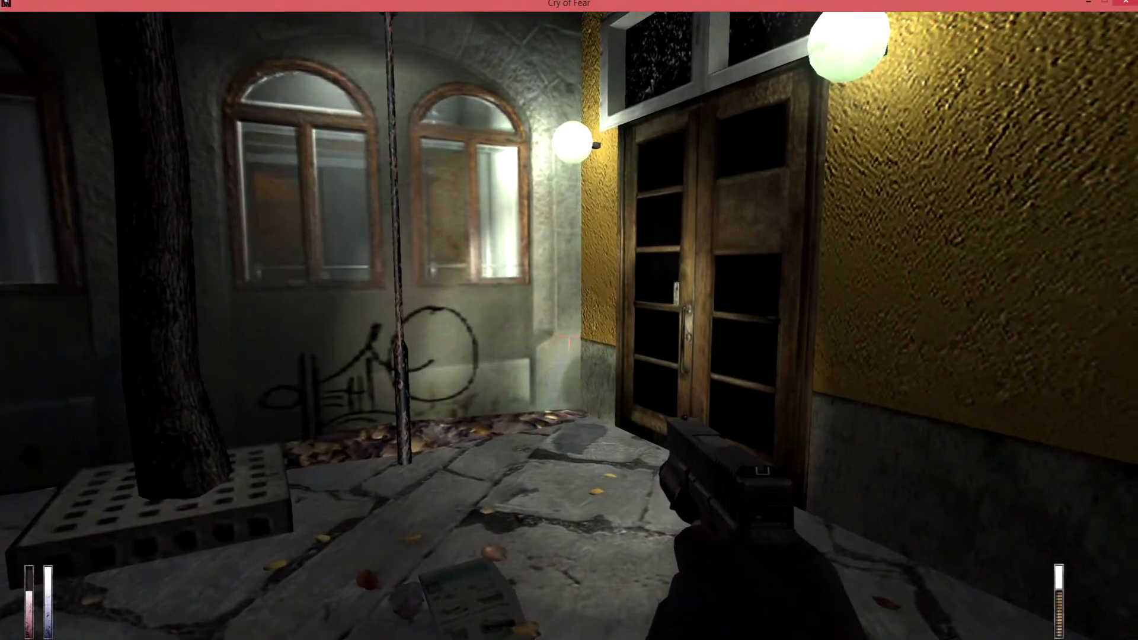
- Pause with Esc beside the yellow building's wooden doors
{"action": "key", "text": "Escape"}
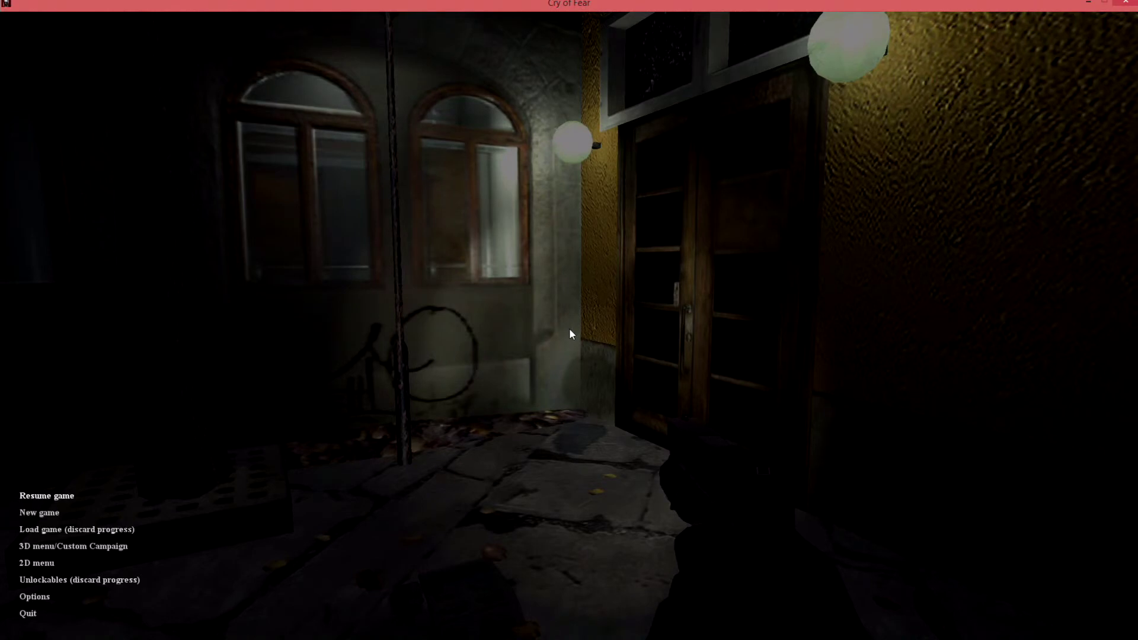